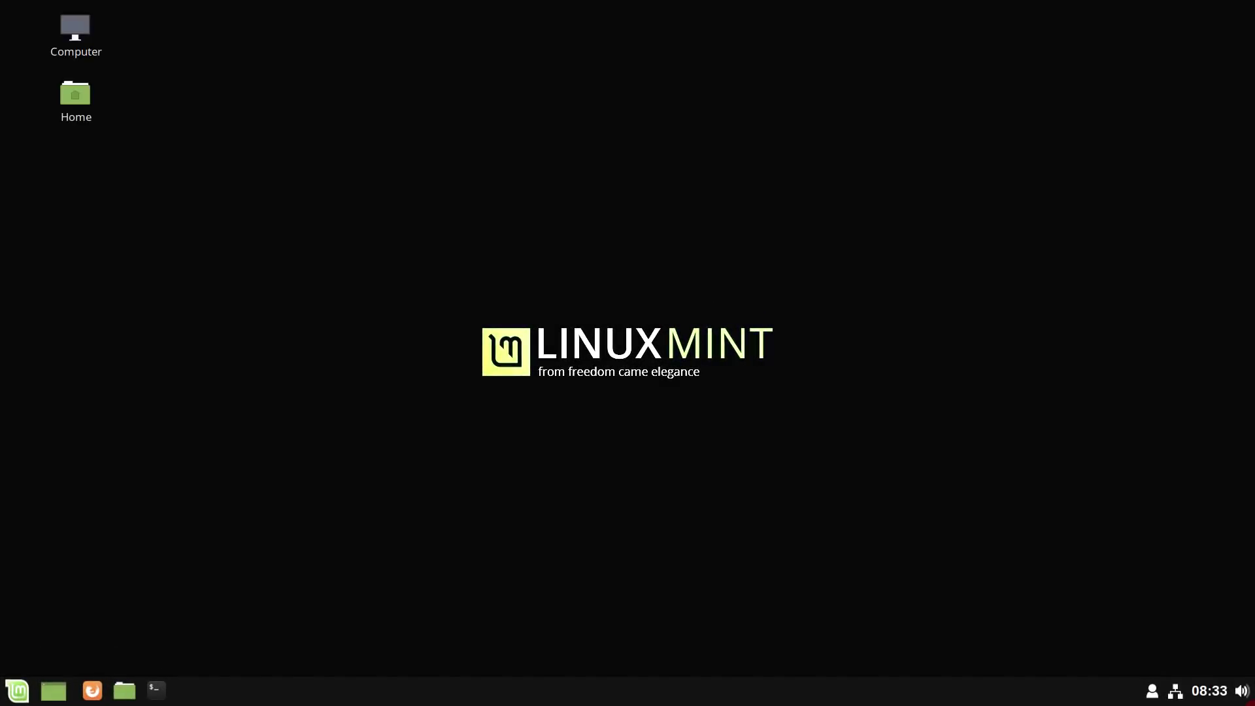
- Open the Home folder, snap it right, maximize and restore the window, then close it
left_click(17, 693)
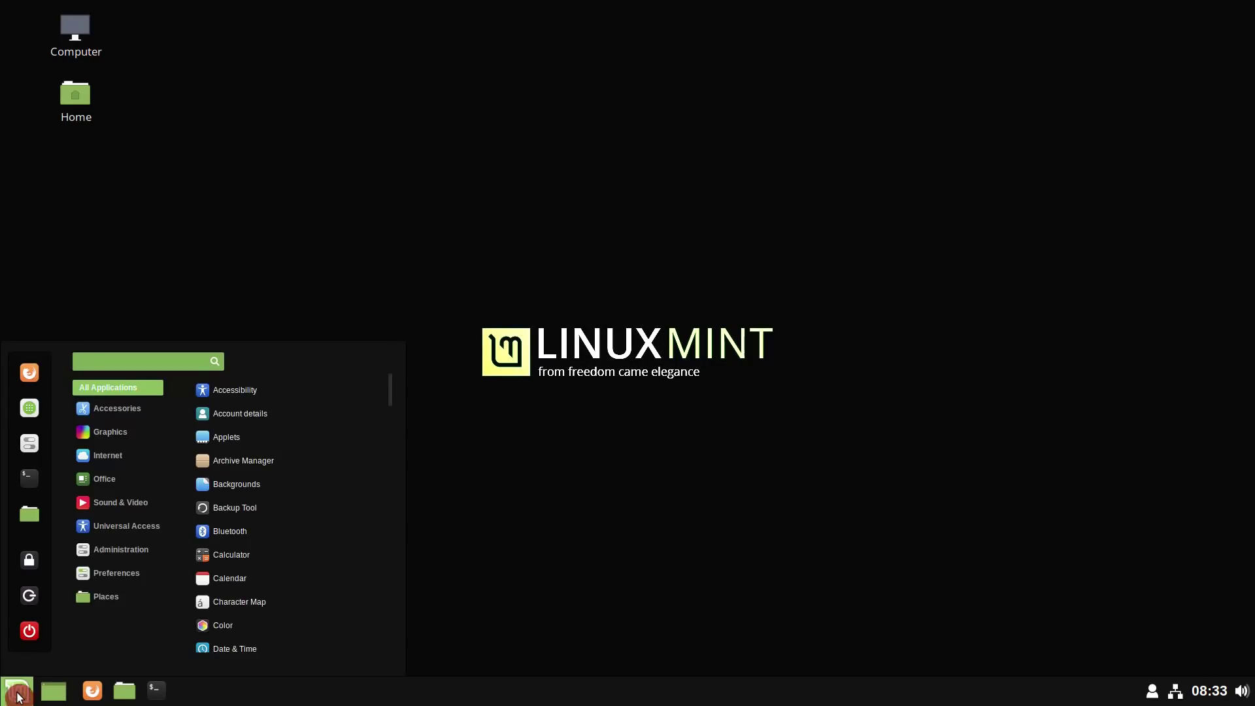
left_click(124, 691)
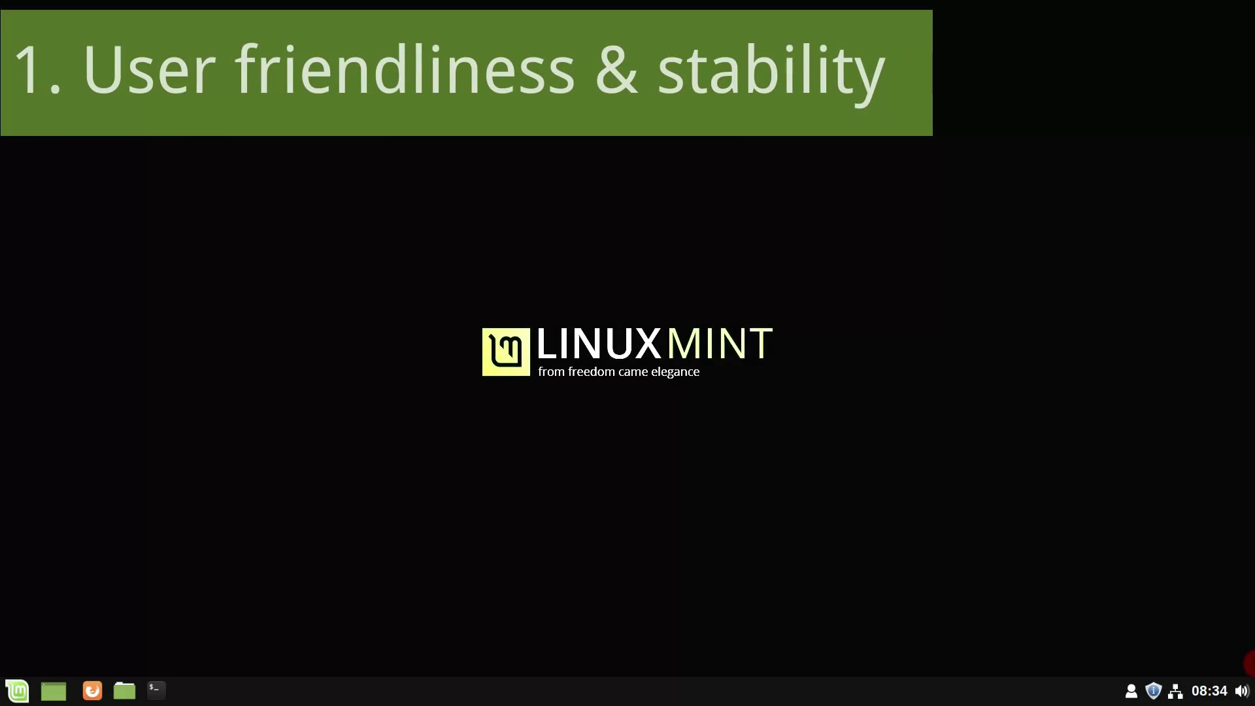
left_click(131, 689)
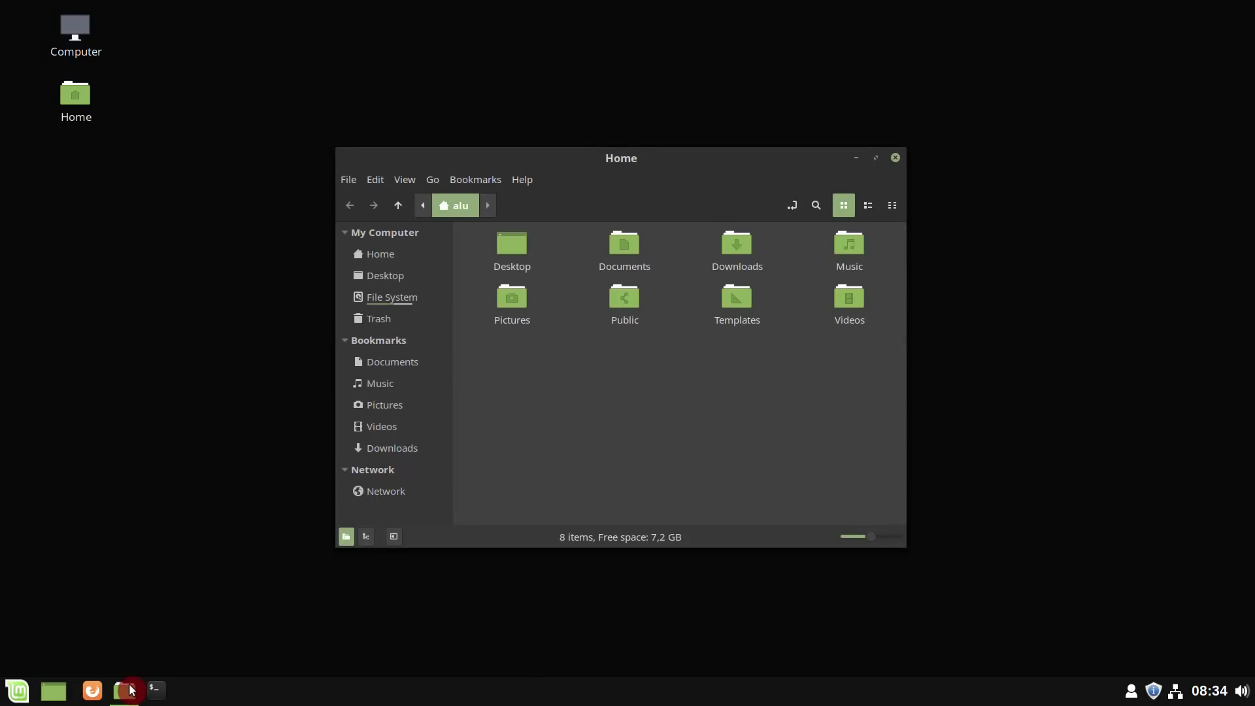
left_click_drag(561, 172, 1252, 266)
left_click_drag(955, 11, 588, 162)
double_click(588, 162)
double_click(1168, 21)
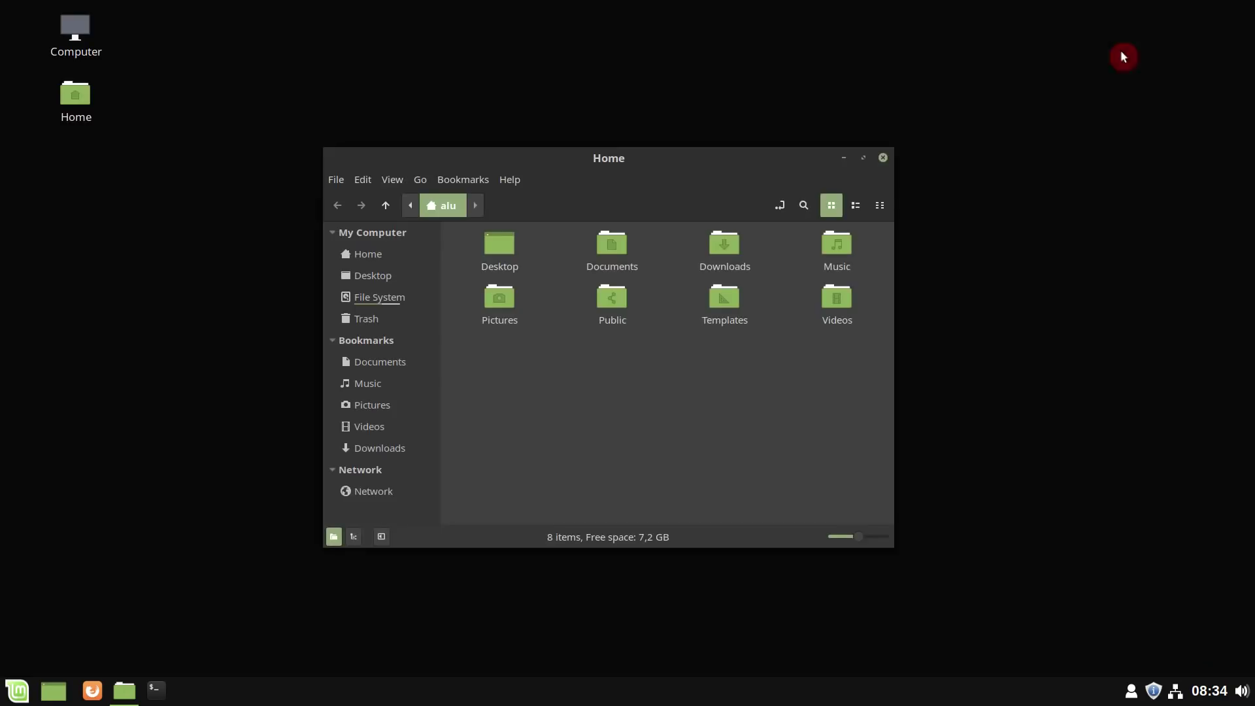
left_click(884, 158)
- Launch LibreOffice Writer with a blank document from the menu, then close it
left_click(15, 691)
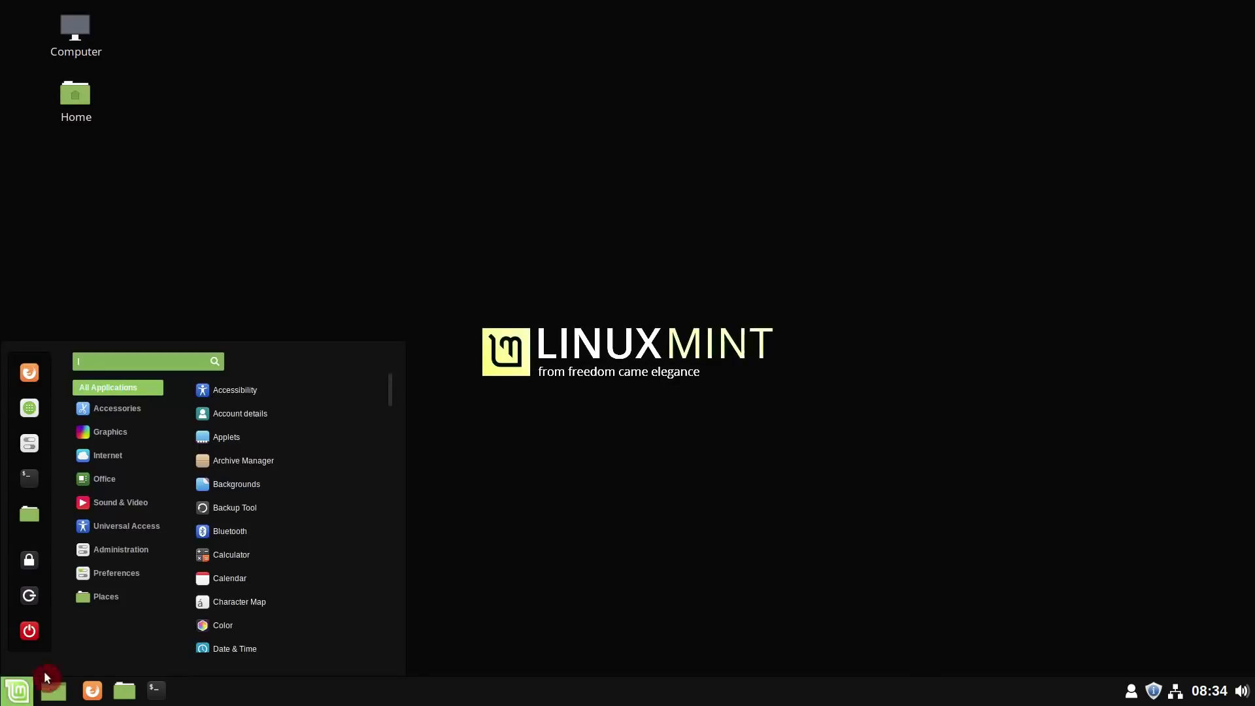
mouse_move(118, 479)
left_click(288, 555)
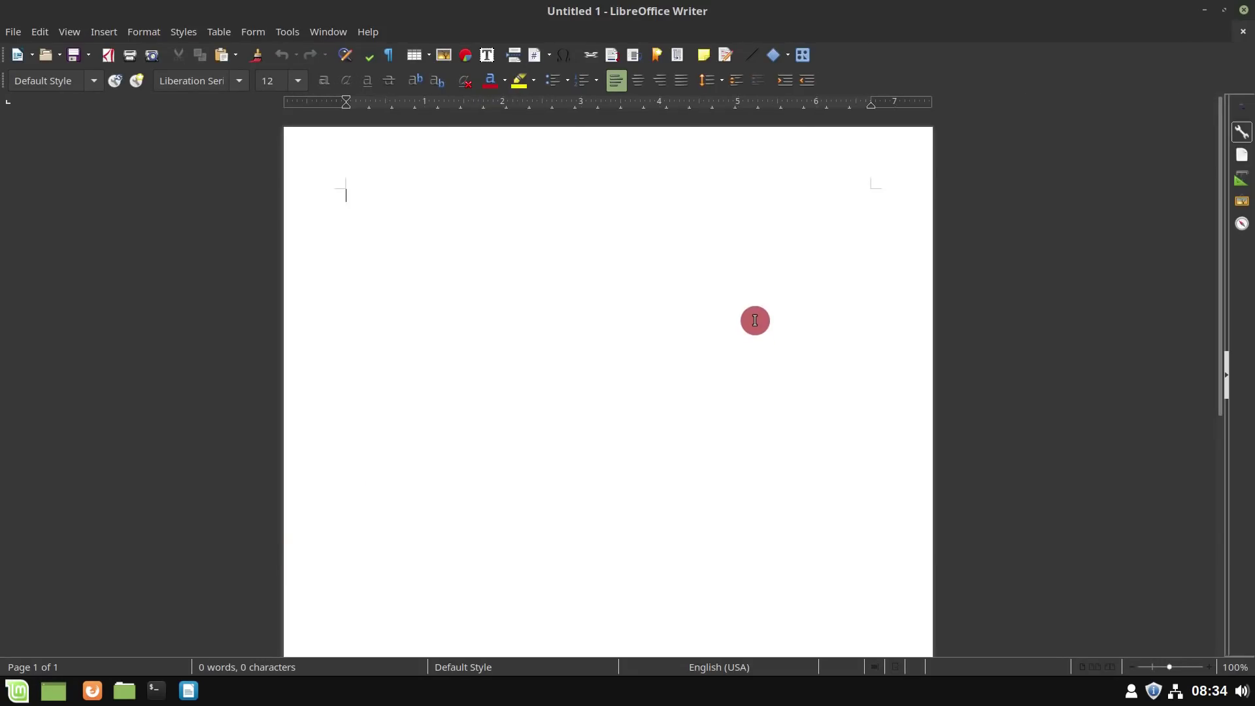
left_click(1246, 11)
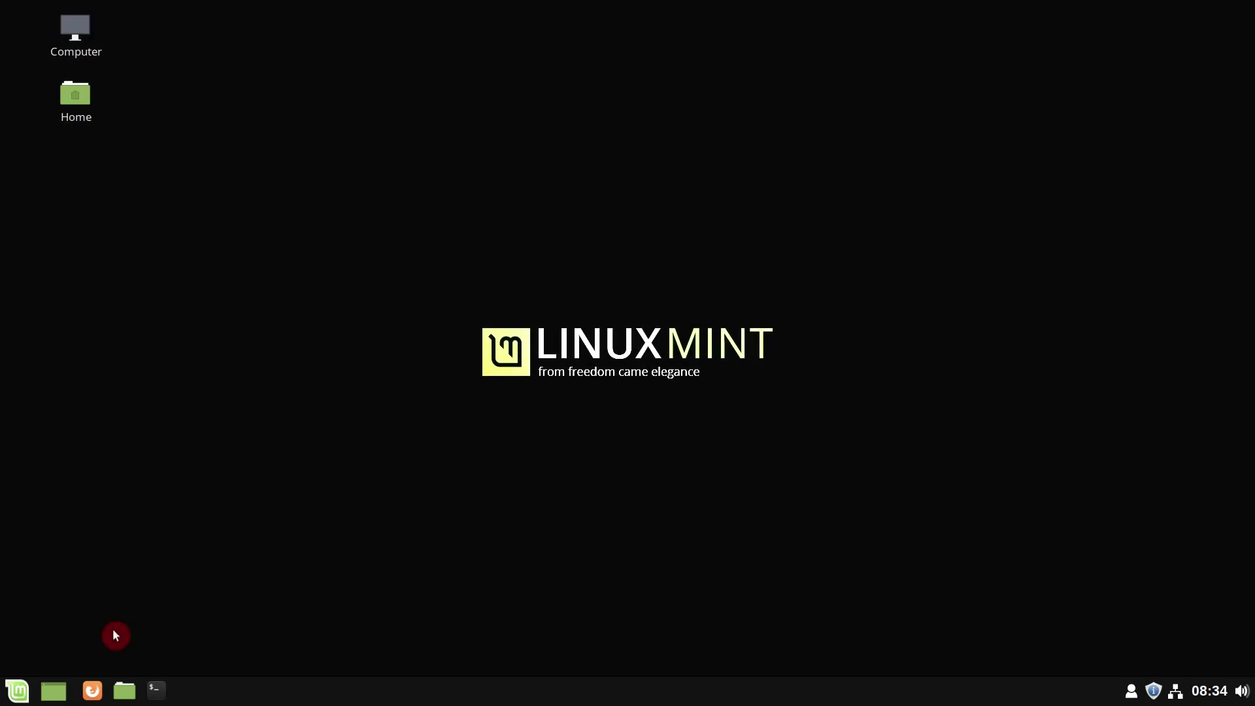
- Open Pix and view the second and third wallpaper images, then close it
left_click(15, 691)
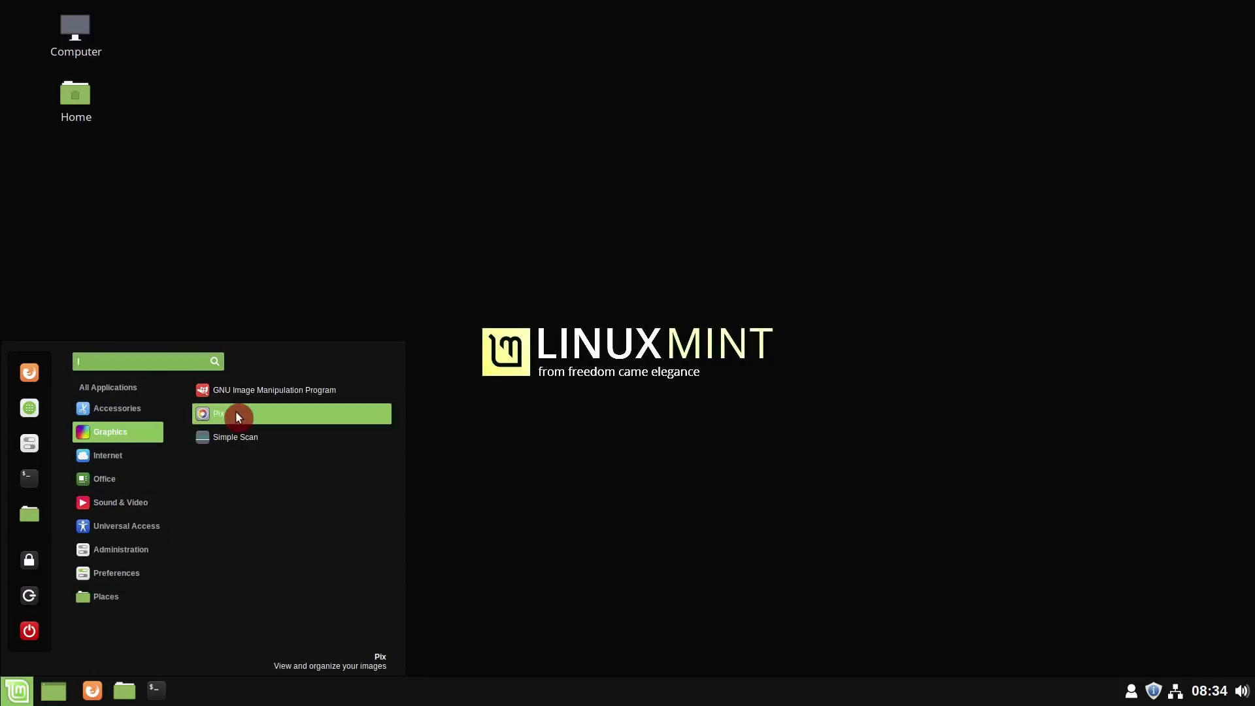
left_click(237, 411)
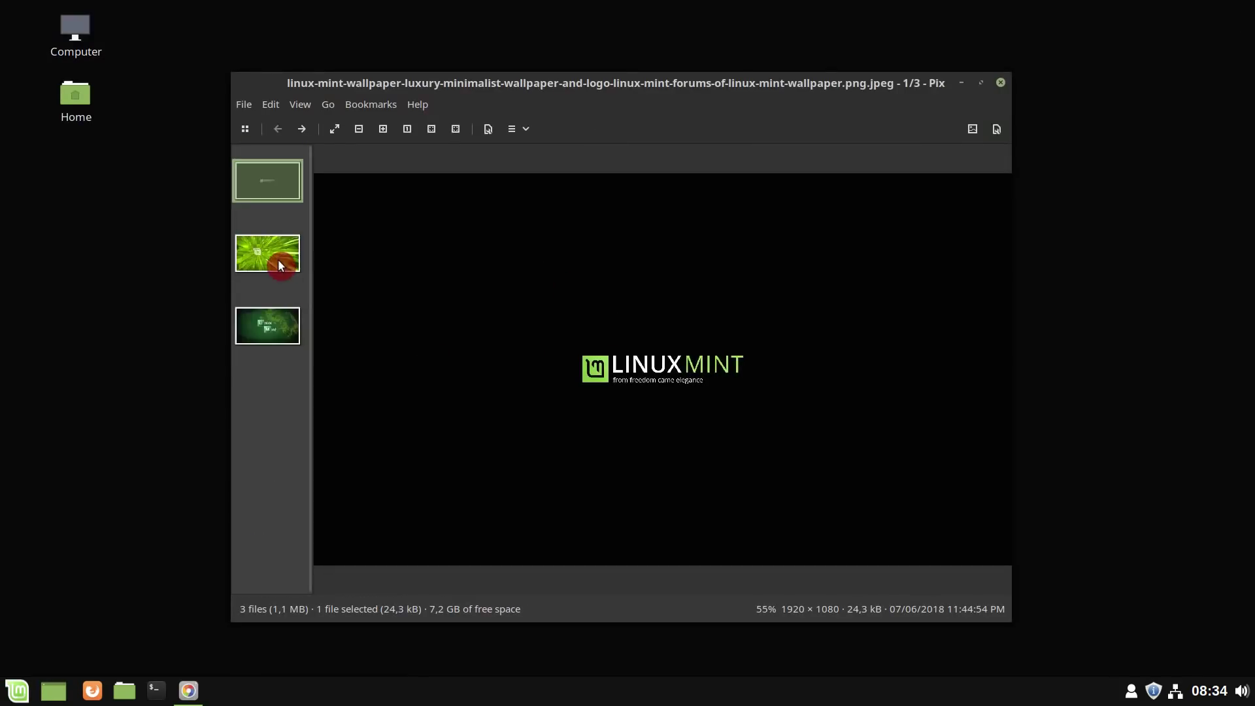
left_click(267, 255)
left_click(272, 333)
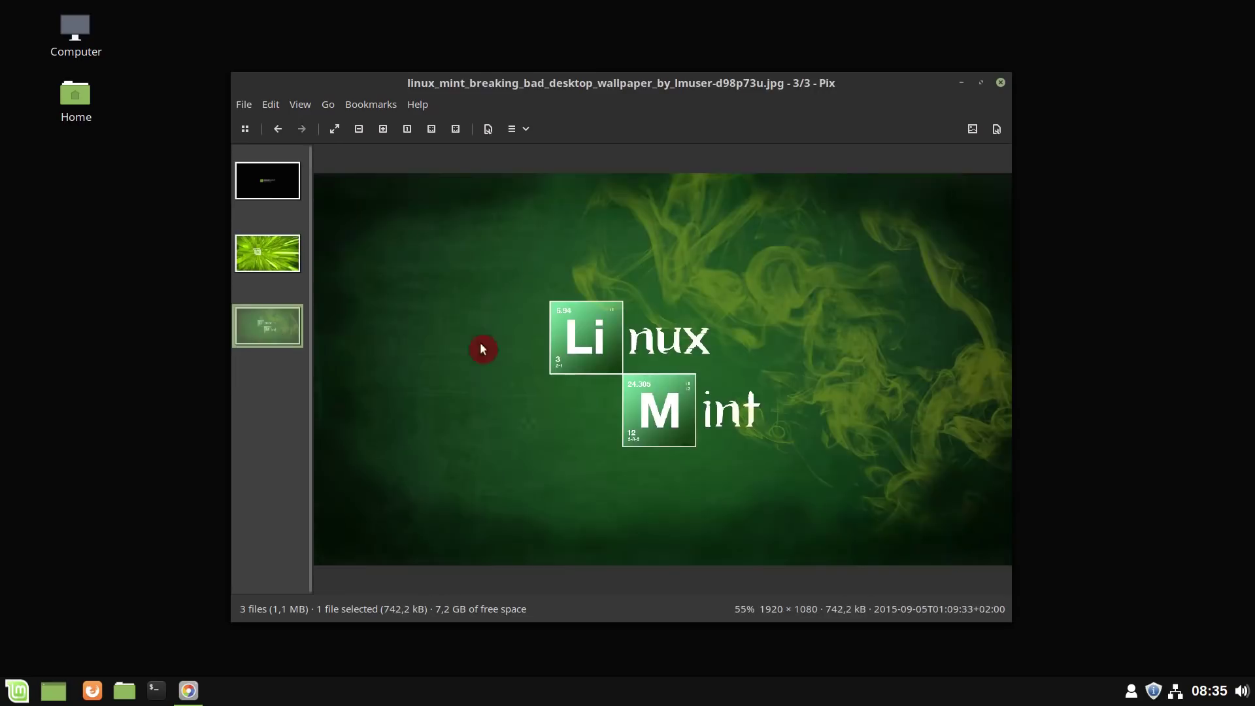
left_click(1001, 84)
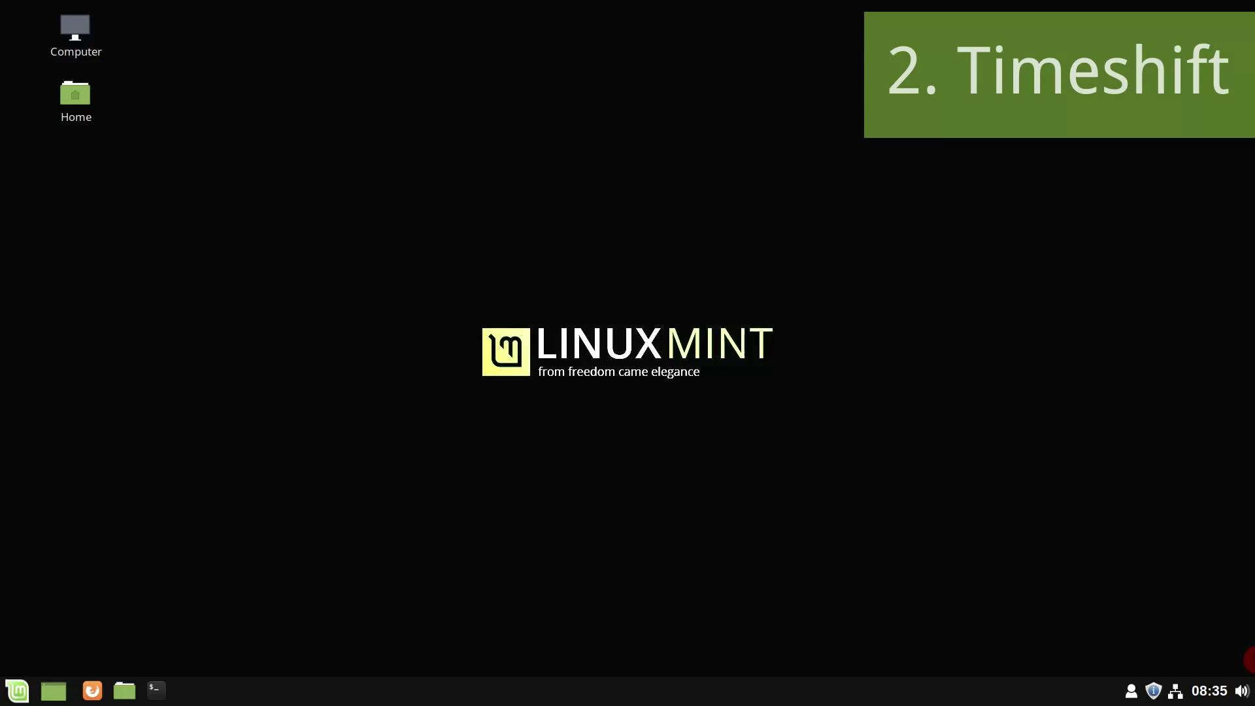
- Search 'time' in the Mint menu and launch Timeshift, entering the administrator password
left_click(15, 692)
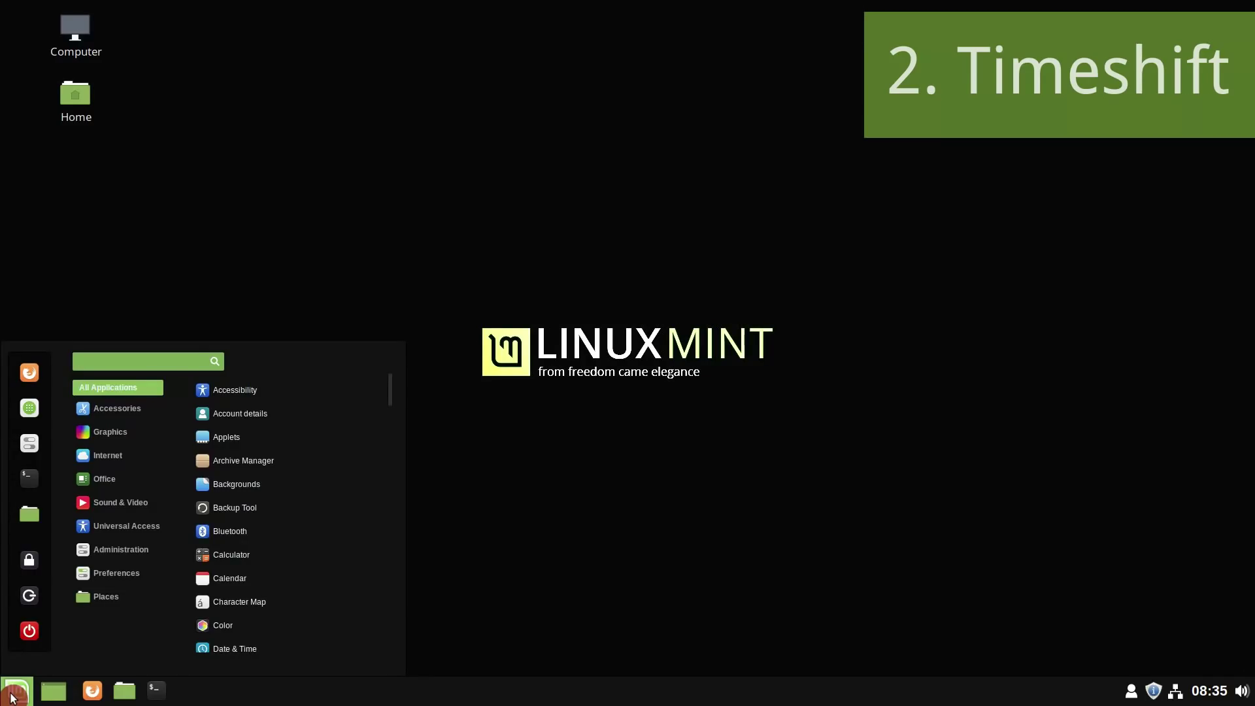
type("time")
key("Down")
key("Return")
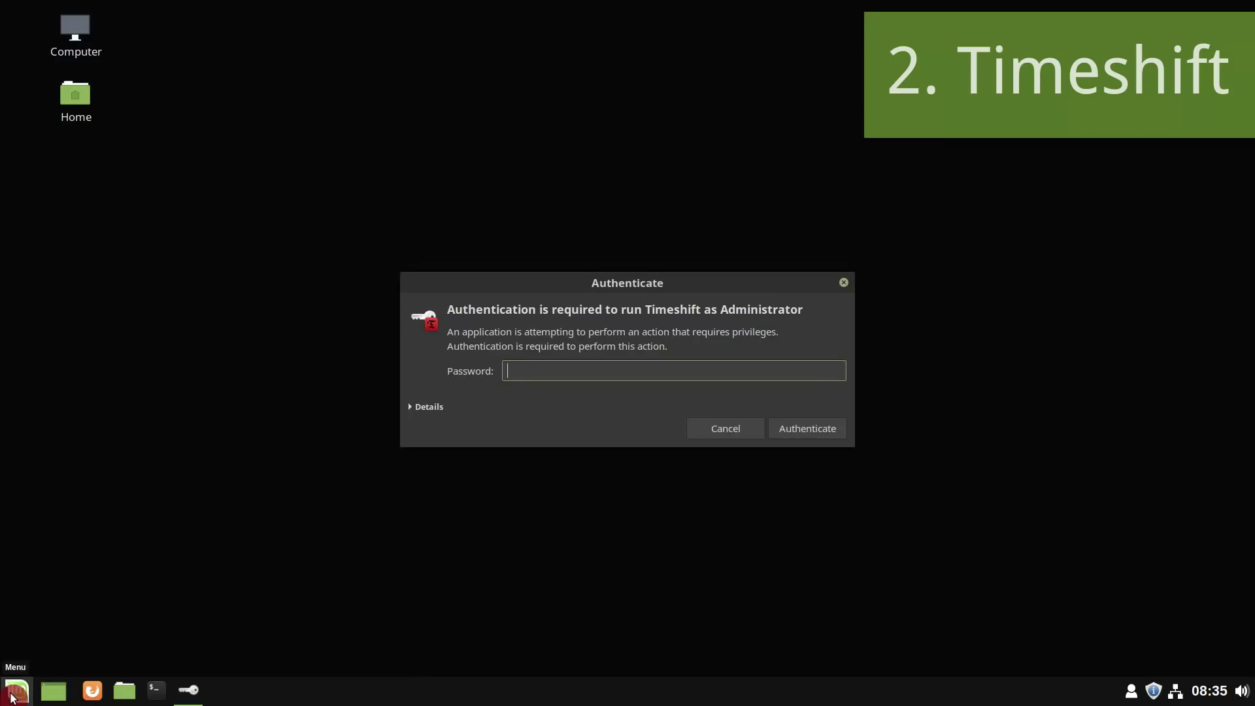
type("mint")
key("Return")
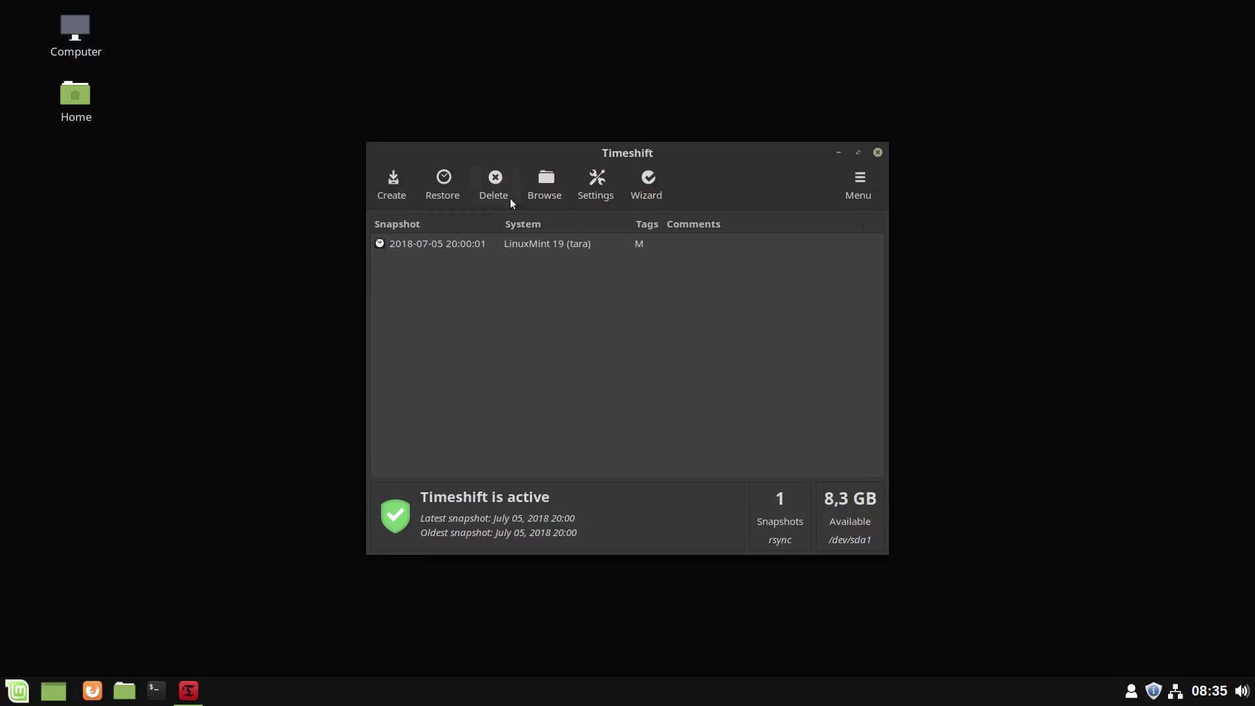
- Browse the 2018-07-05_20-00-01 snapshot's localhost files, then choose BTRFS in Timeshift Settings
left_click(550, 189)
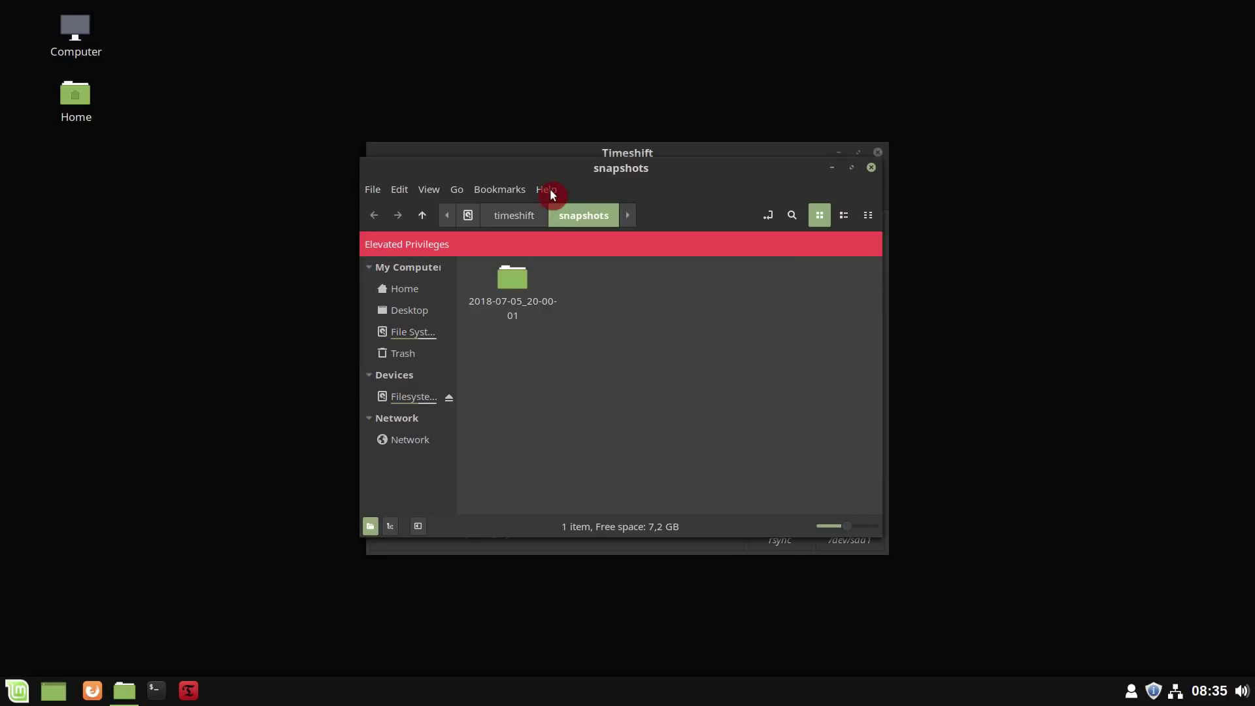
double_click(513, 280)
left_click(543, 413)
double_click(523, 286)
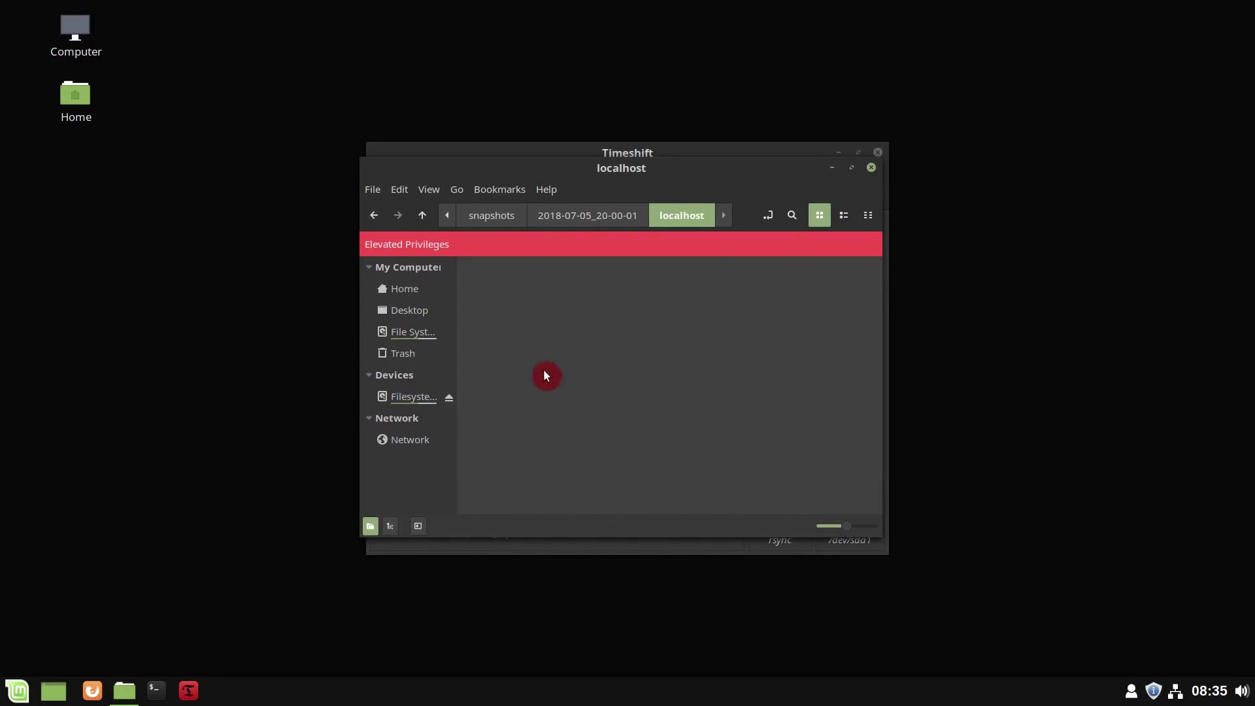
scroll(655, 465, "down", 2)
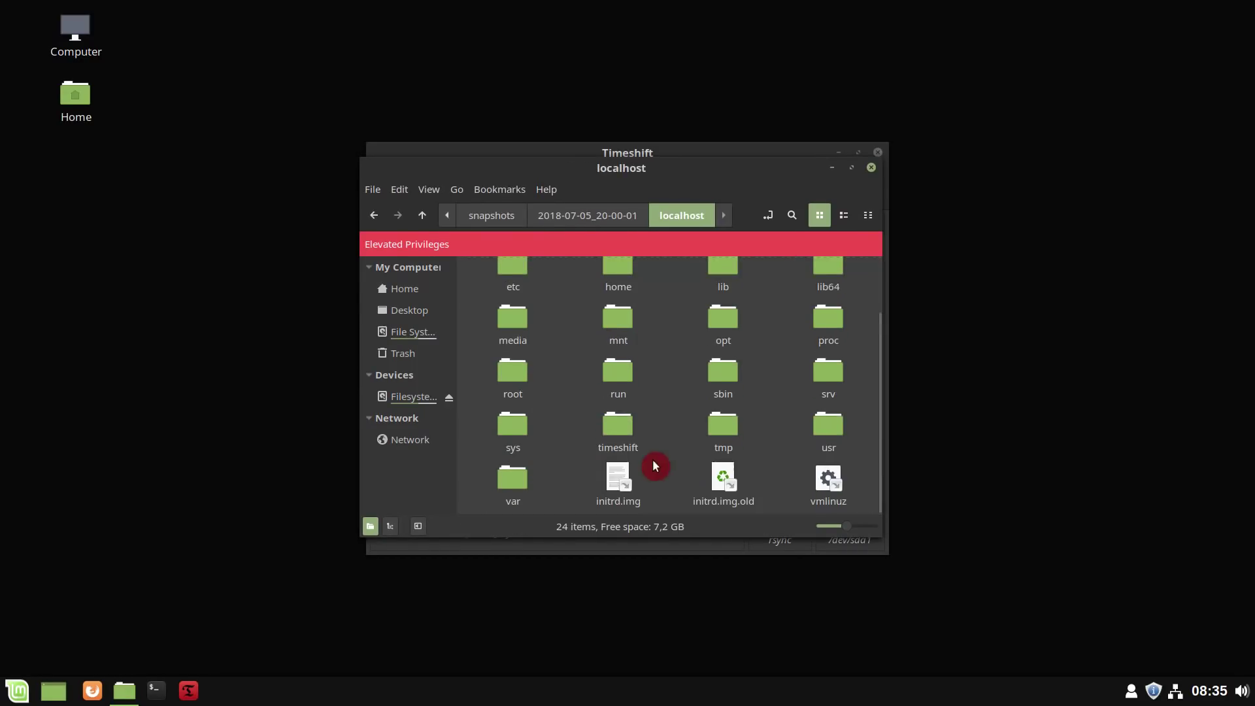
left_click(872, 167)
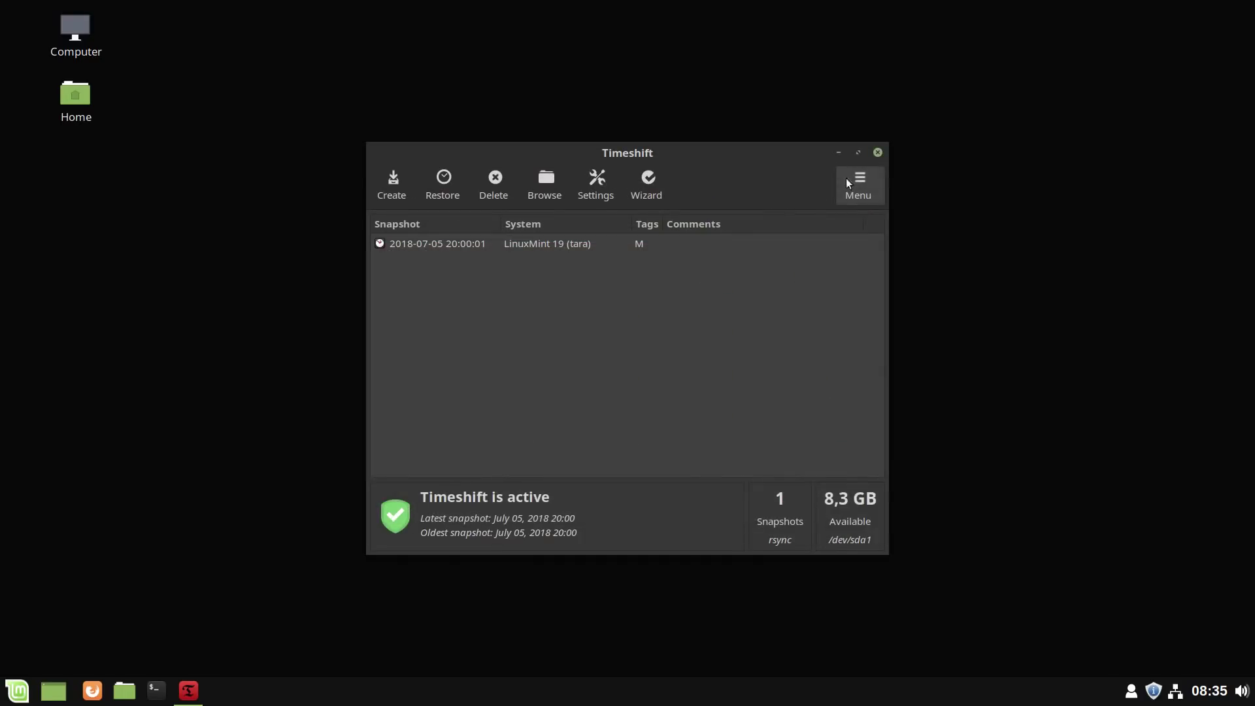
left_click(606, 189)
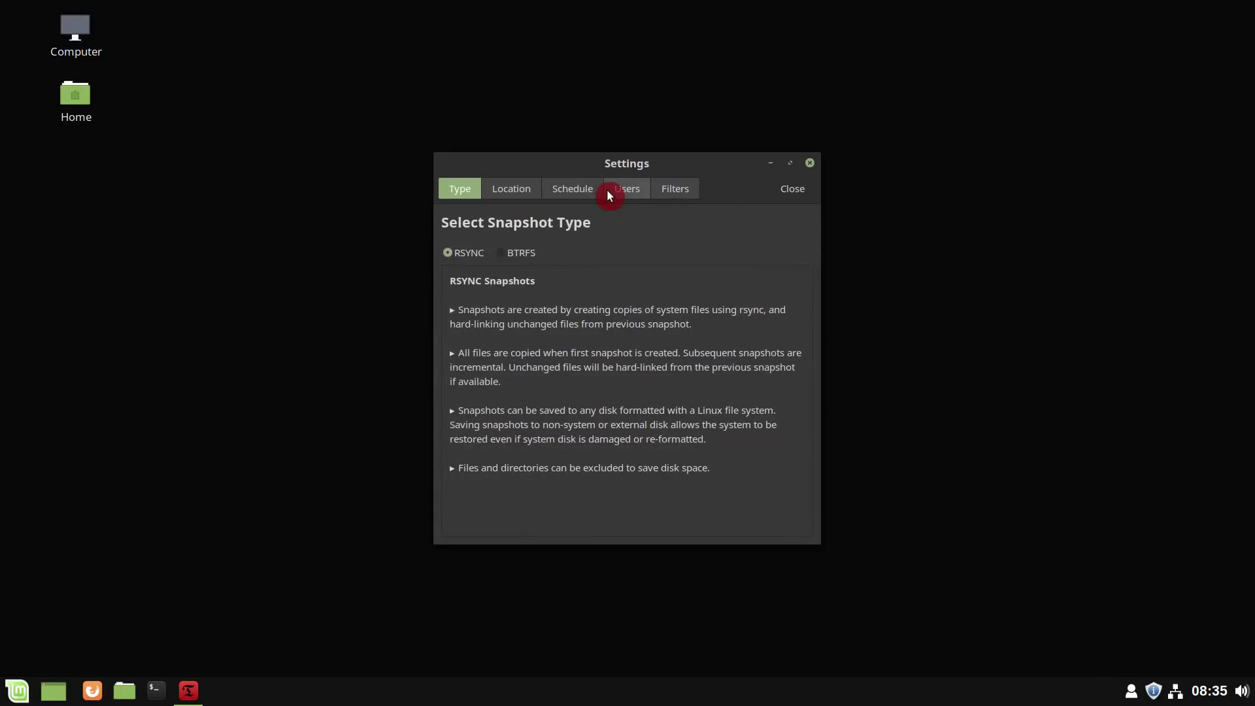
left_click(508, 257)
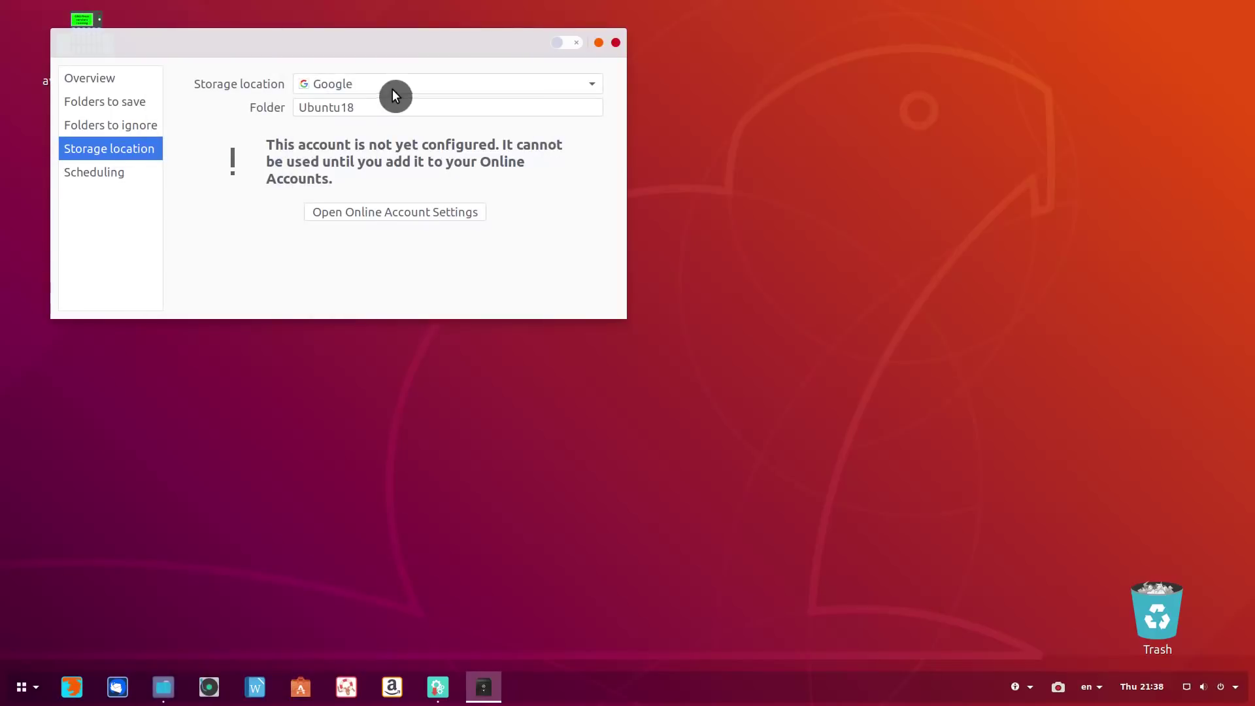
- Set Déjà Dup's storage location to Google Drive, then show Timeshift's About information
left_click(393, 91)
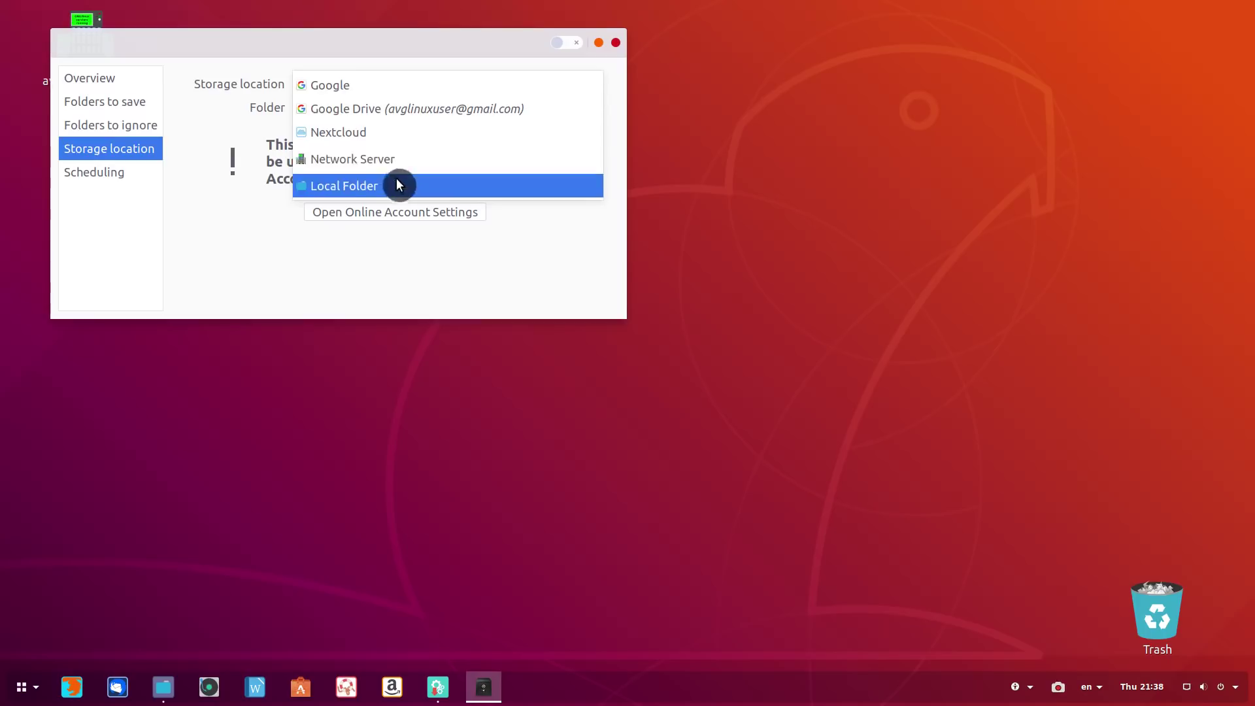
left_click(570, 109)
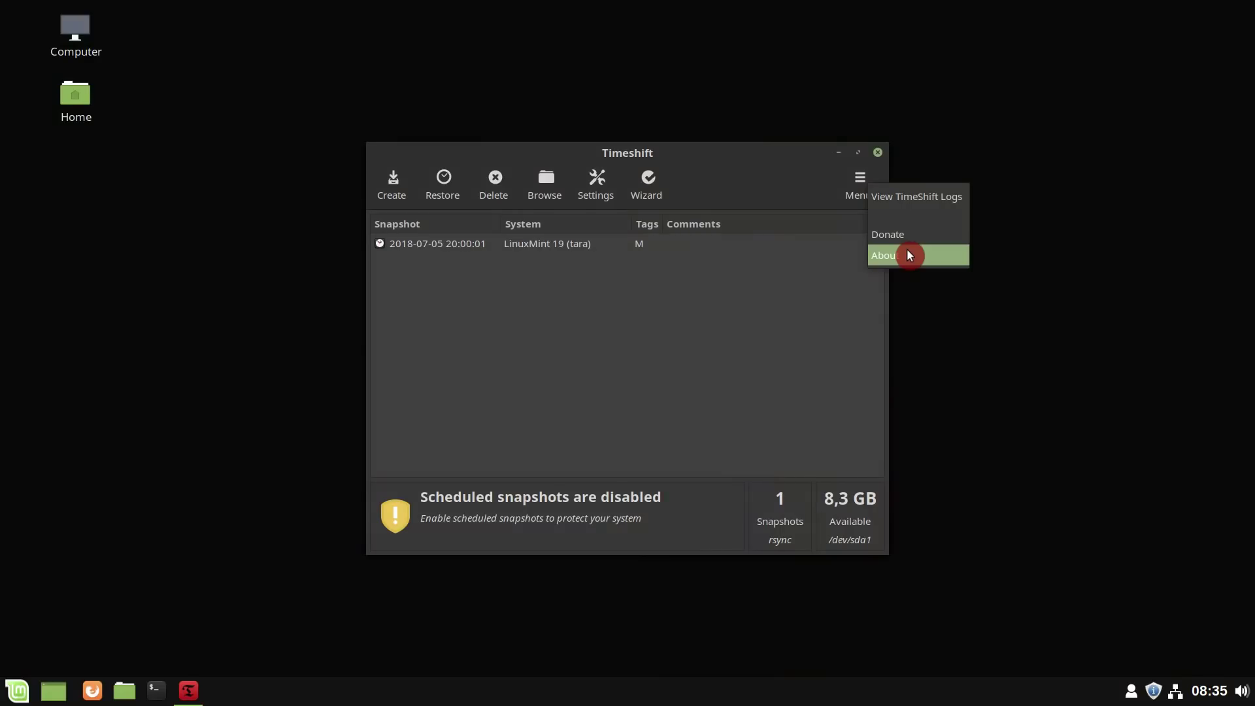
left_click(908, 253)
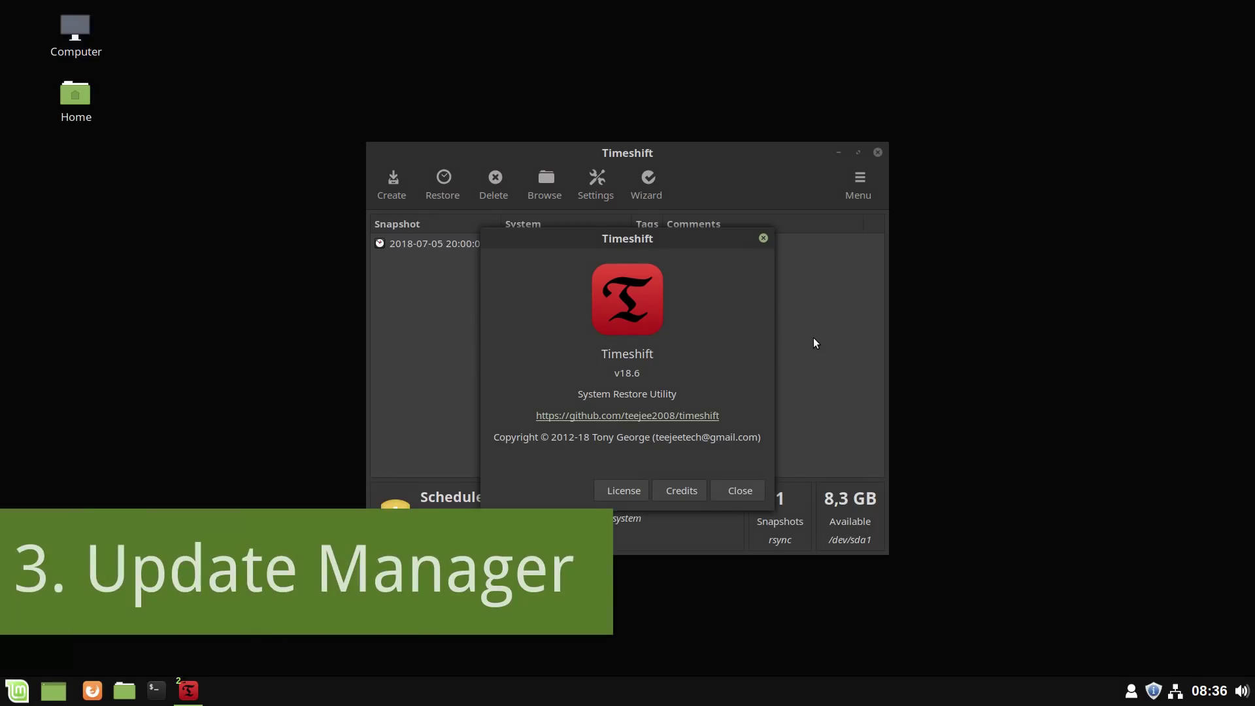
- Close Timeshift's About dialog and Timeshift, and bring up the Update Manager
left_click(723, 486)
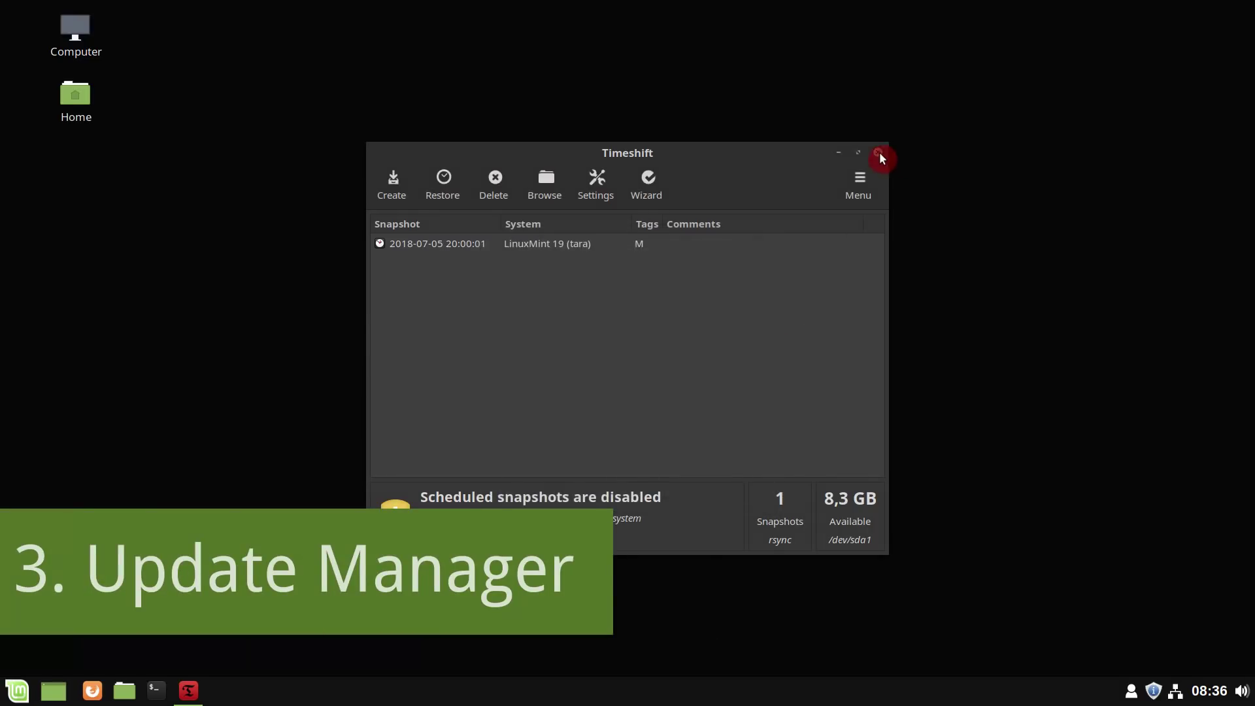
left_click(878, 153)
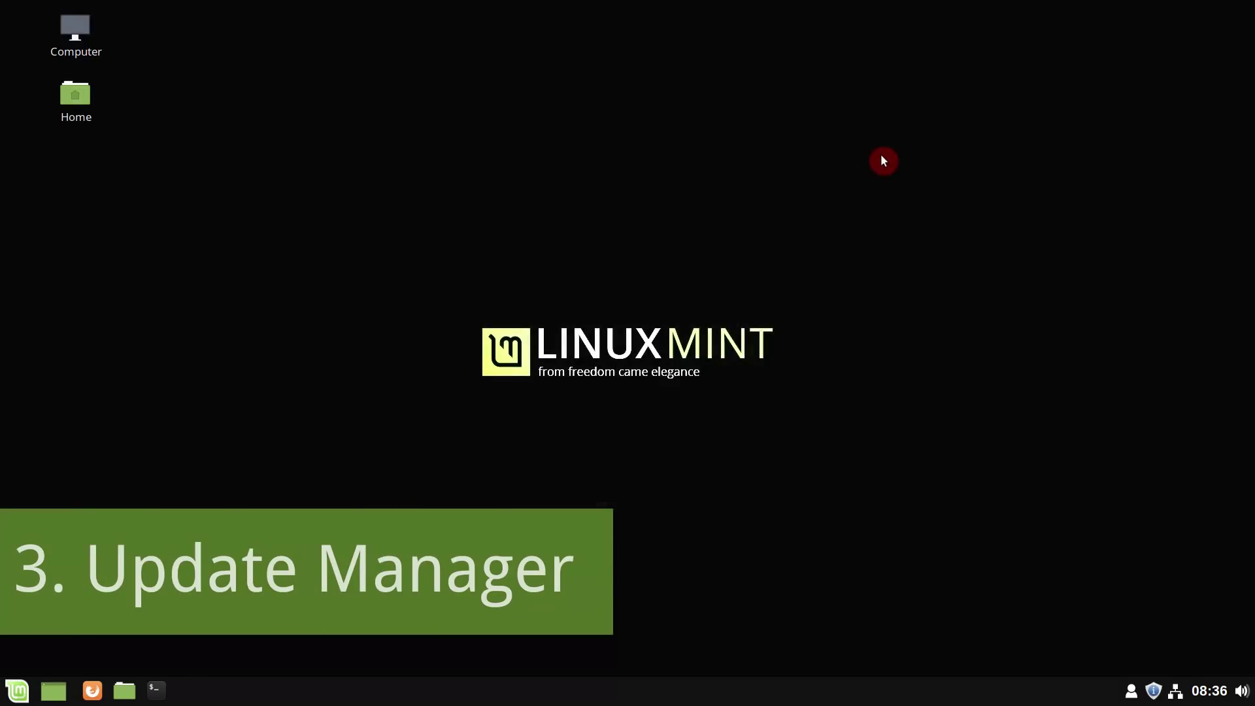
left_click(1153, 691)
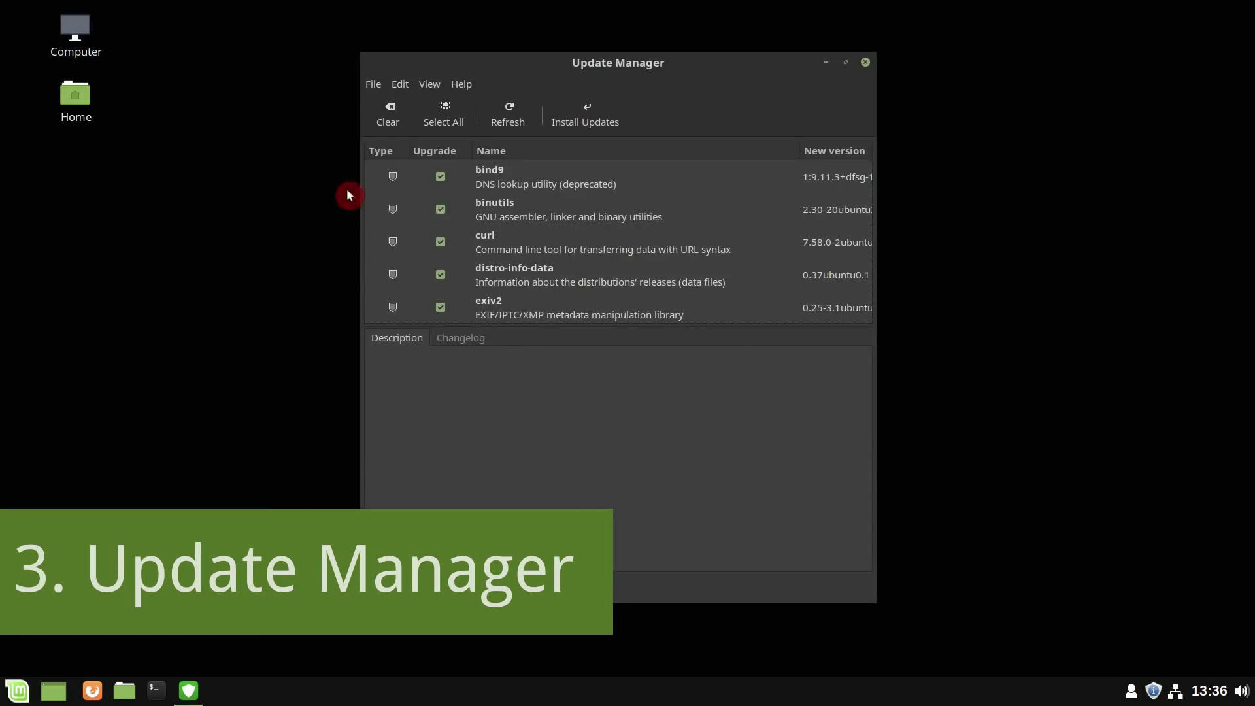
- Sort updates by type, review the kernel update's changelog and description, then refresh the list
left_click(374, 153)
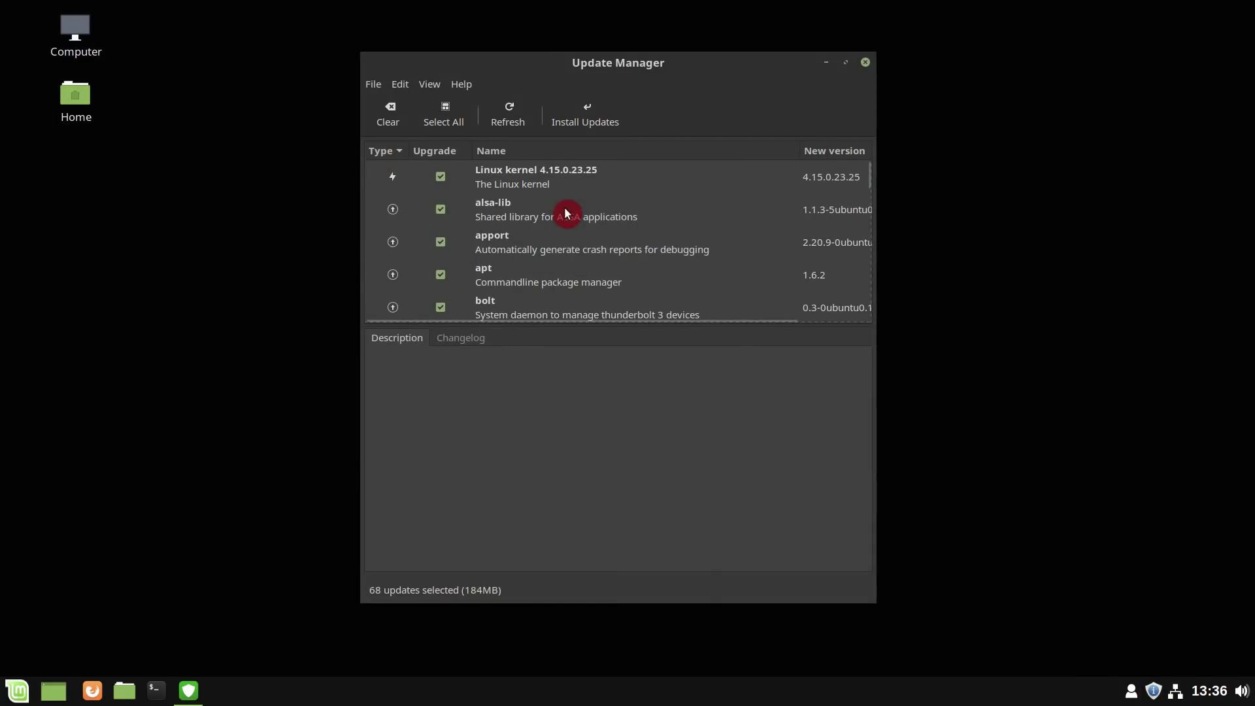
left_click(548, 188)
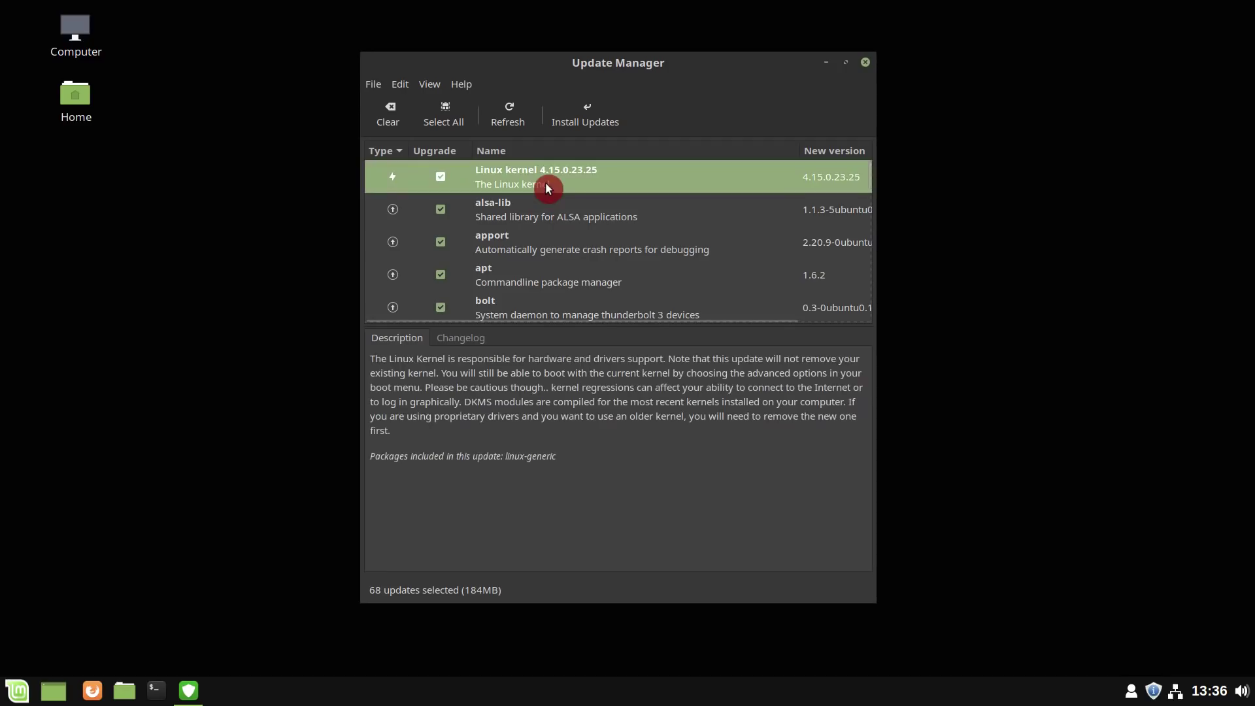
left_click(474, 339)
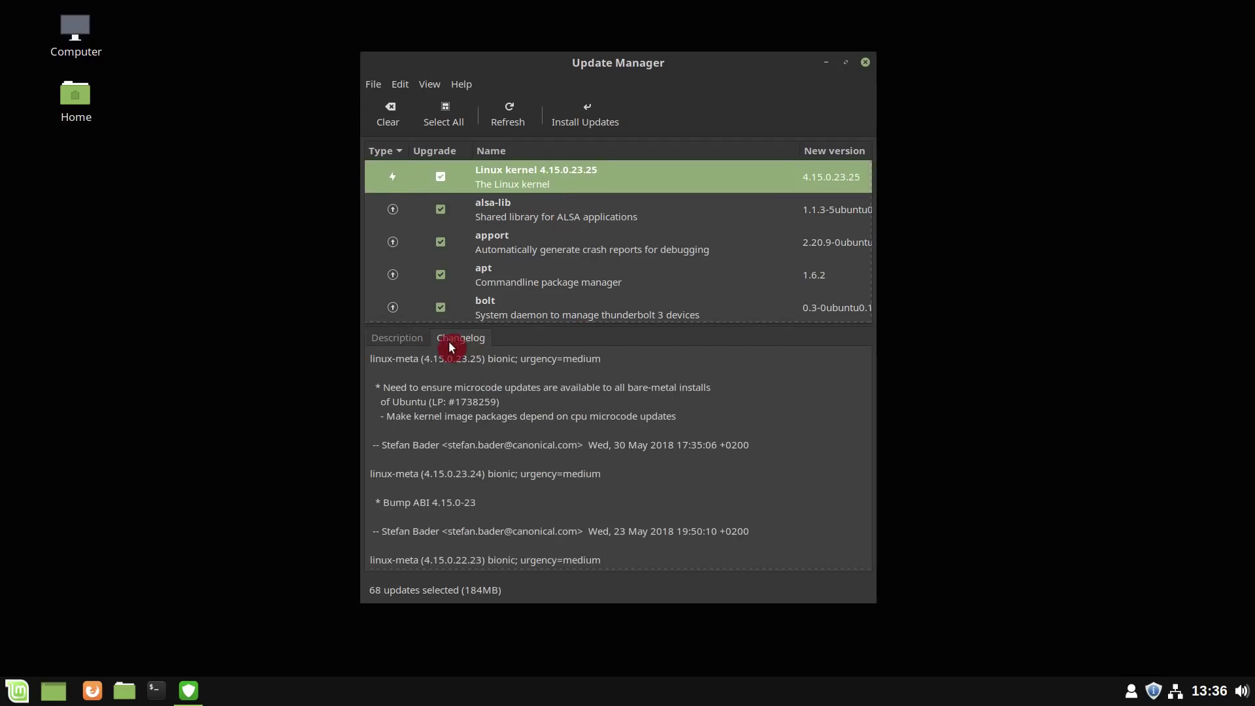
left_click(405, 341)
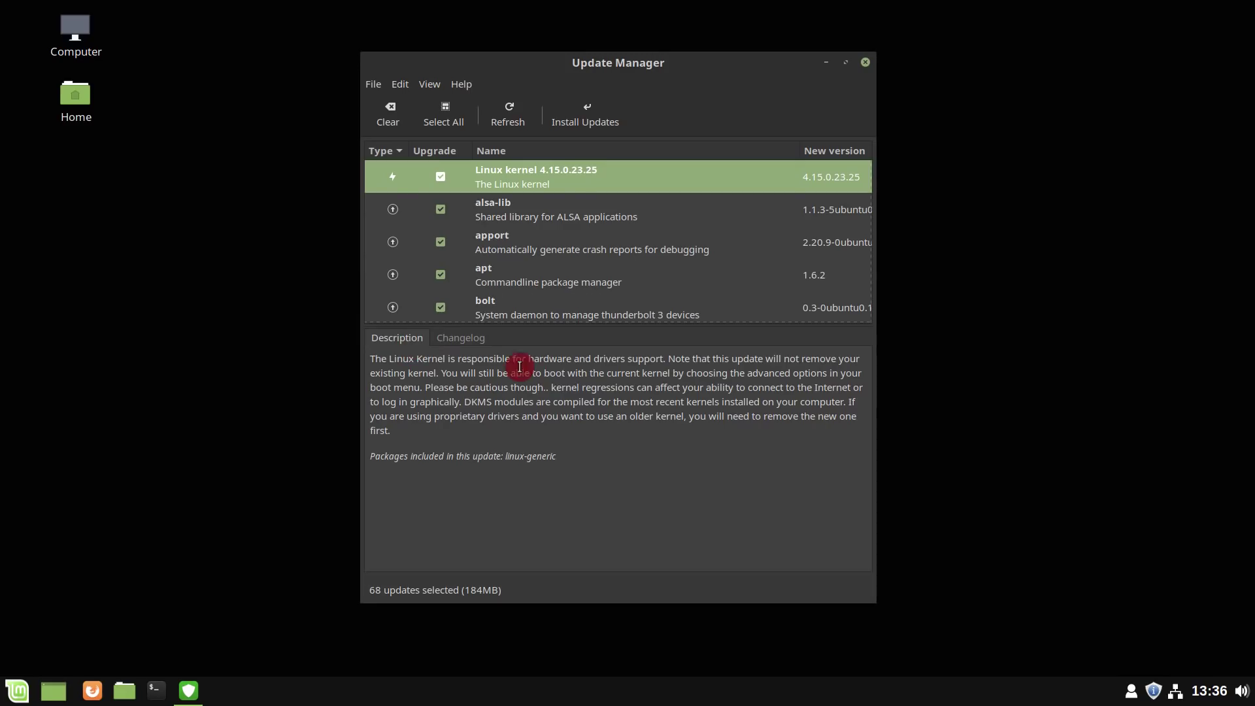
left_click(510, 117)
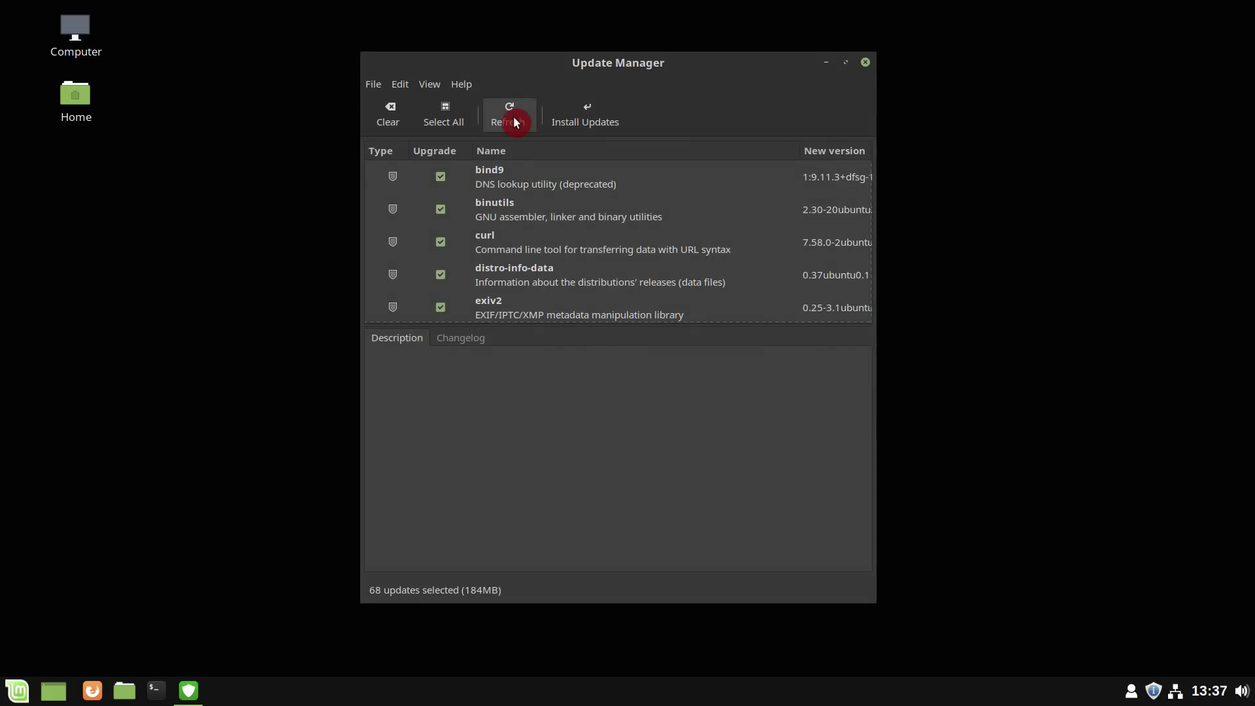
scroll(490, 205, "down", 20)
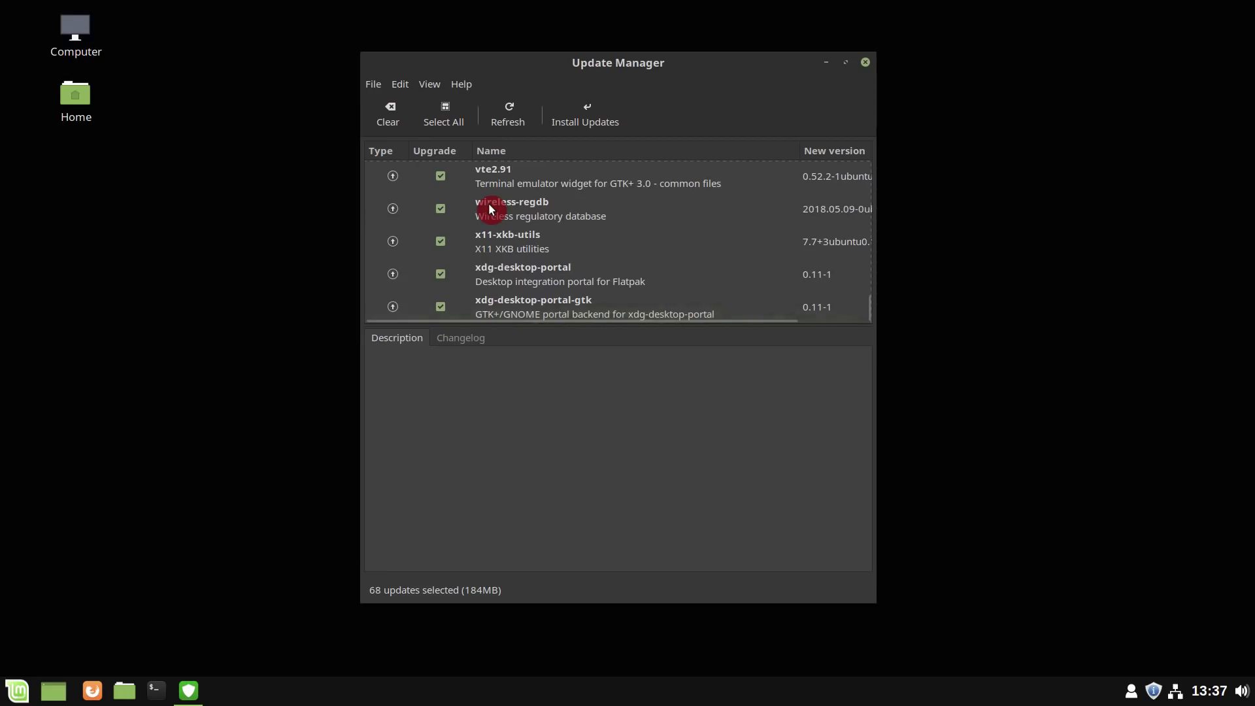
scroll(488, 203, "up", 20)
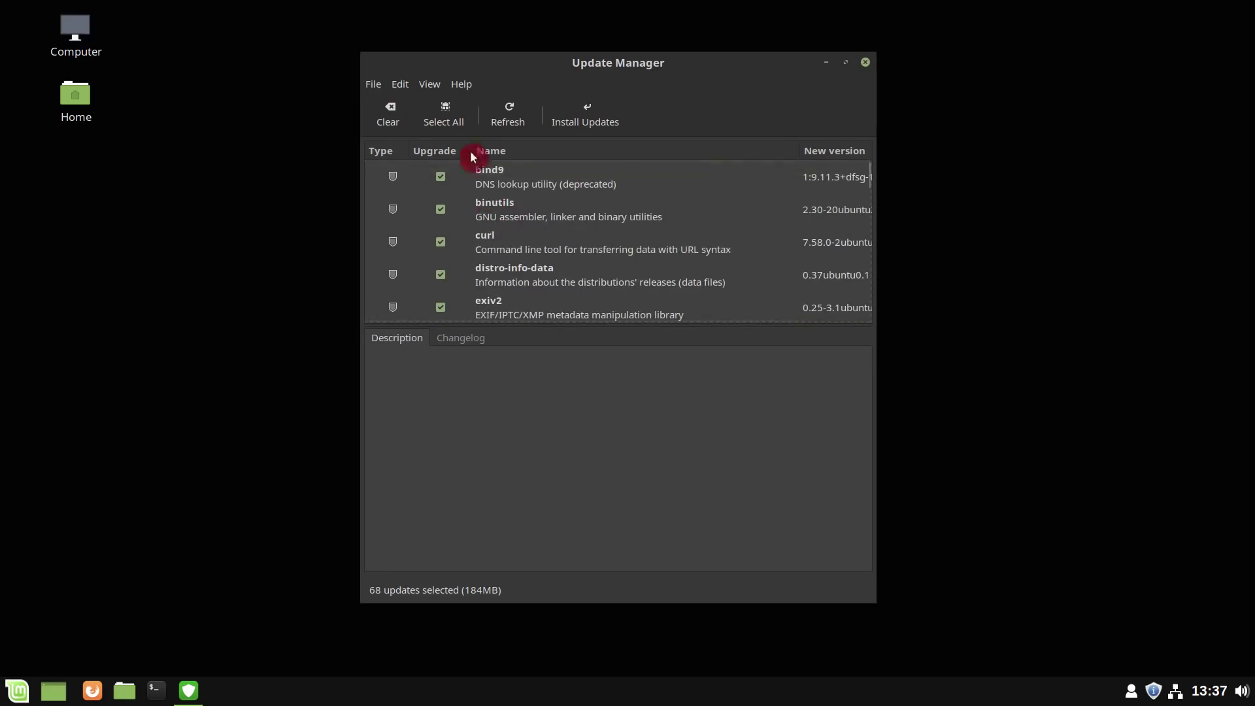
- Show the Level column in the update list, then hide it again
left_click(430, 84)
mouse_move(460, 107)
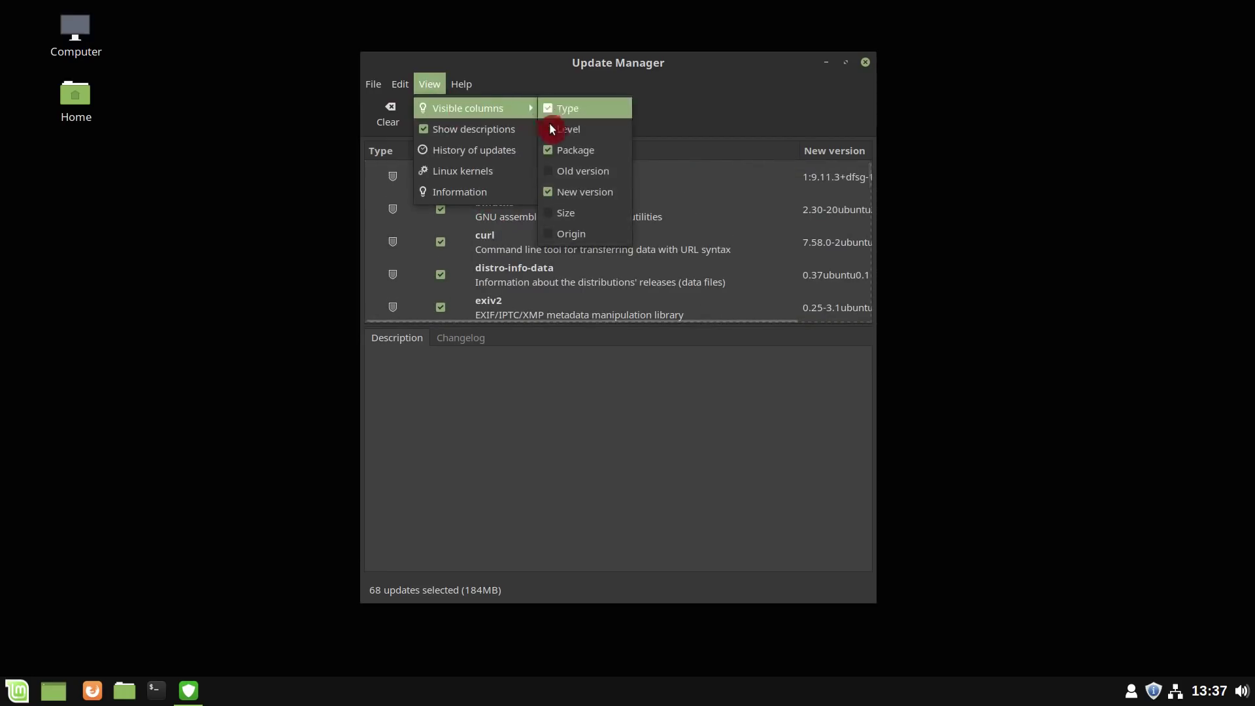
left_click(551, 129)
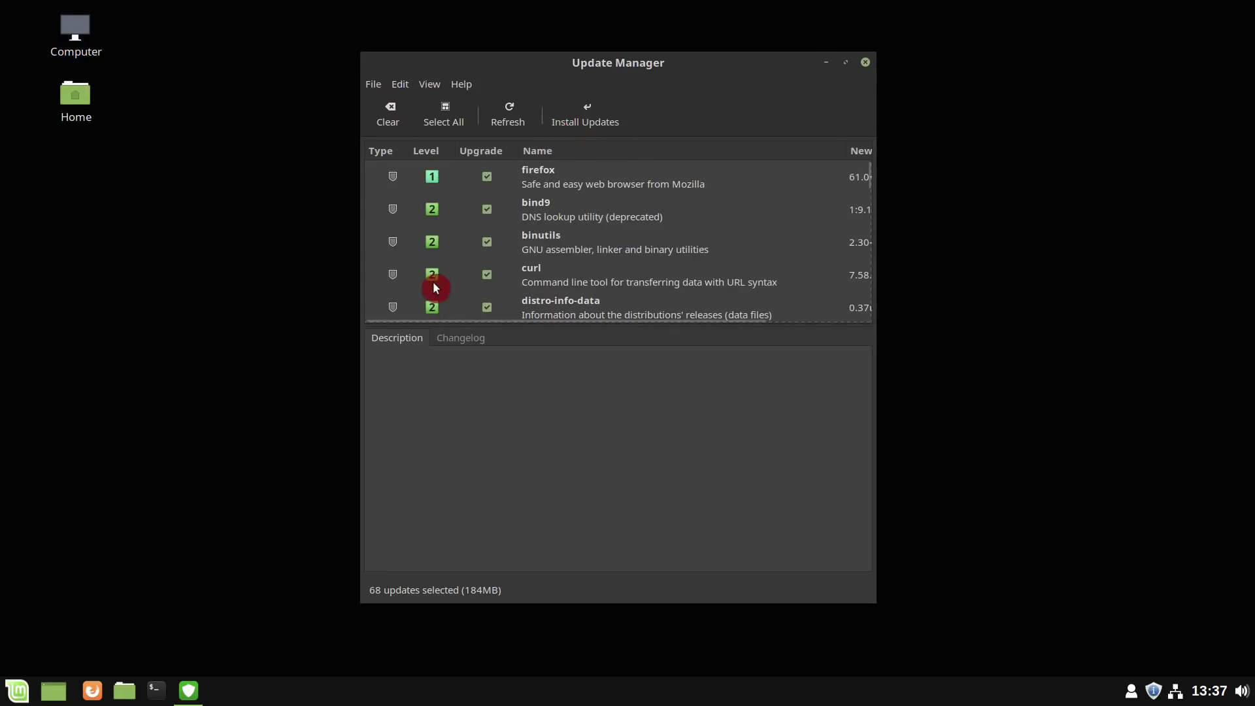
left_click(429, 84)
left_click(556, 129)
- Open Update Manager preferences on the Levels tab
left_click(399, 83)
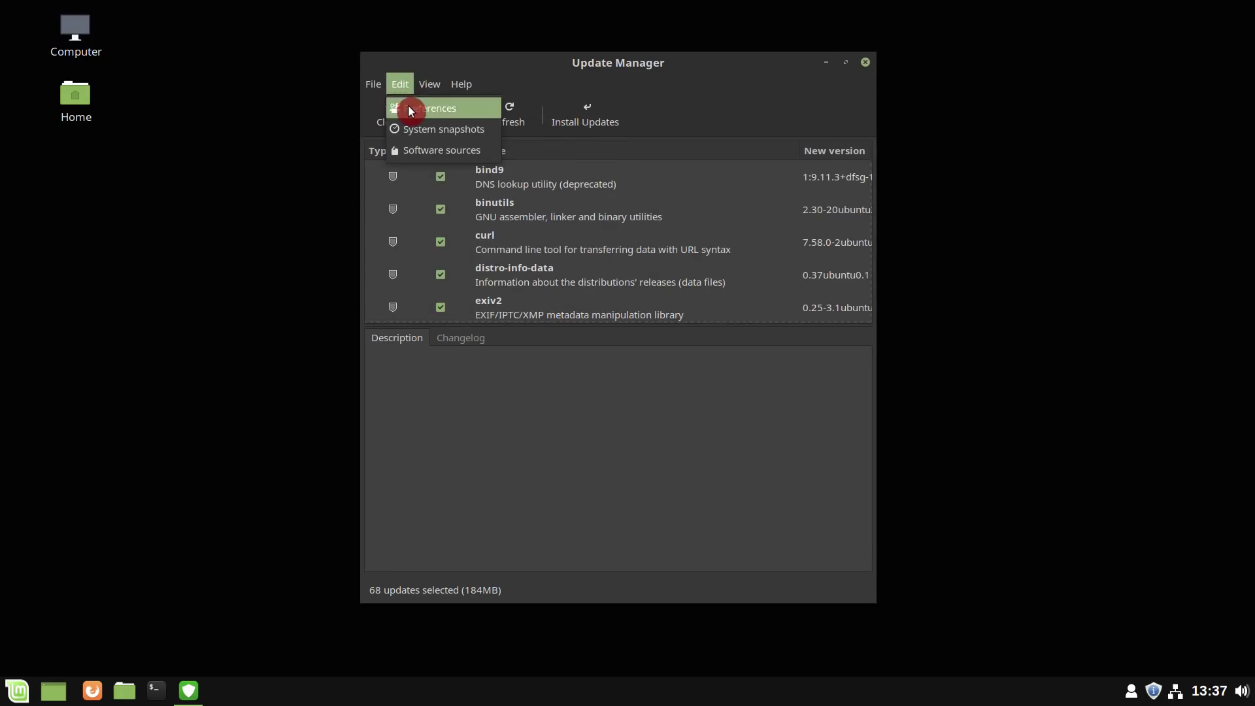
left_click(411, 109)
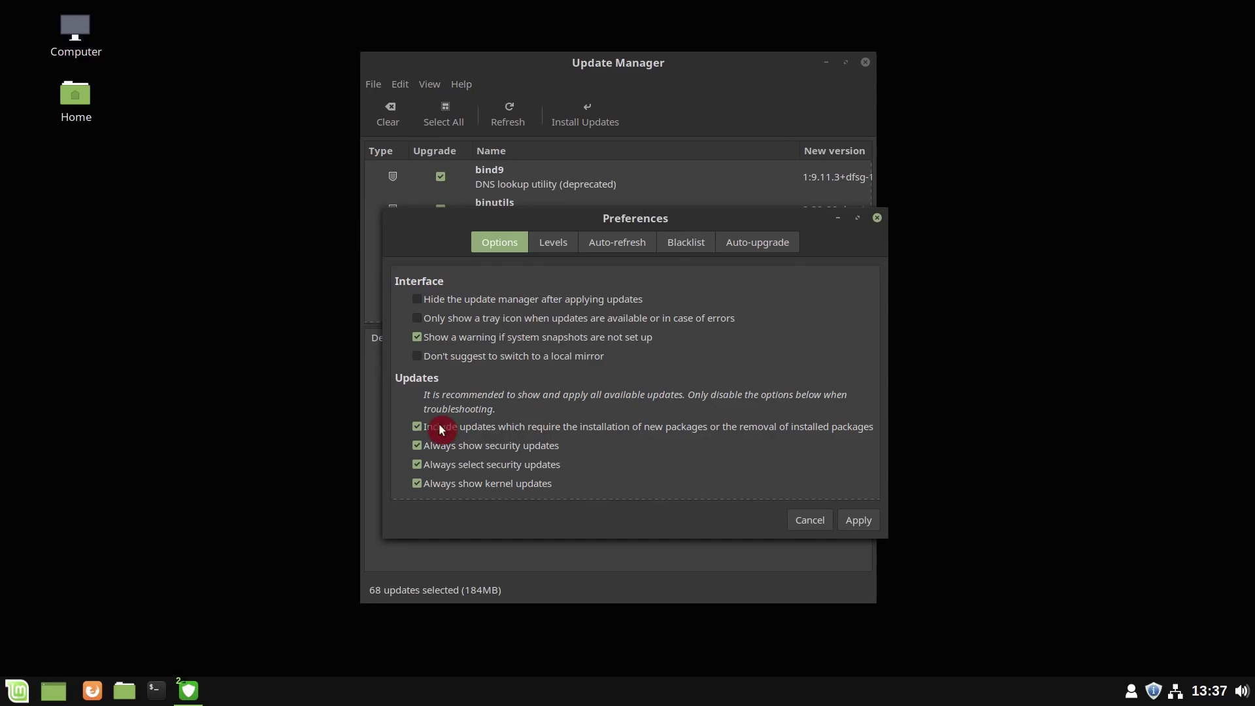
left_click(565, 240)
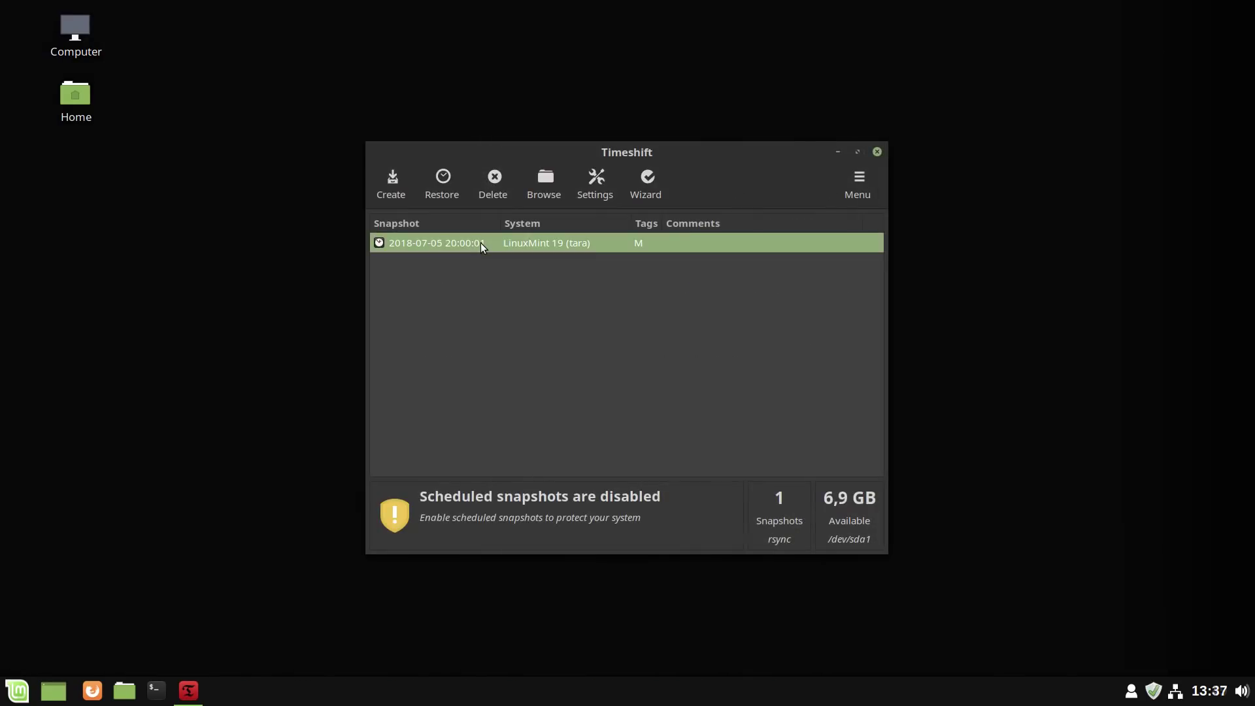
- Start restoring the 2018-07-05 snapshot and continue past the Select Target Device step
left_click(443, 190)
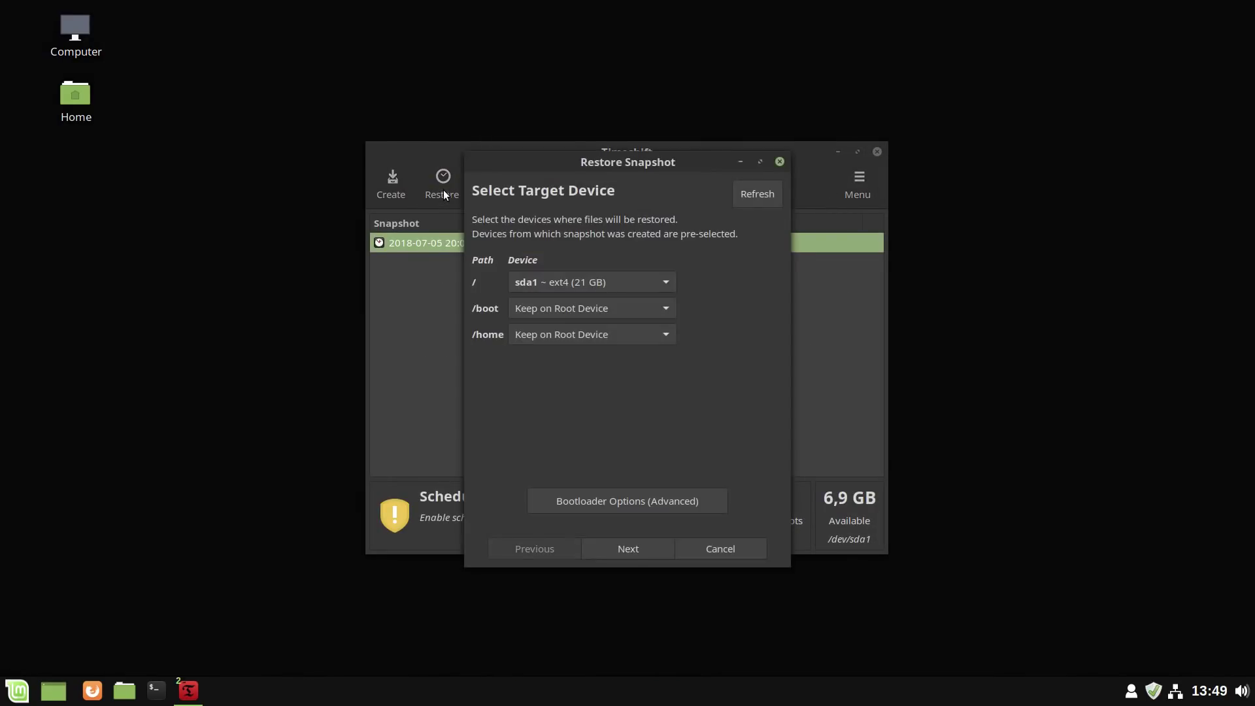
left_click(644, 552)
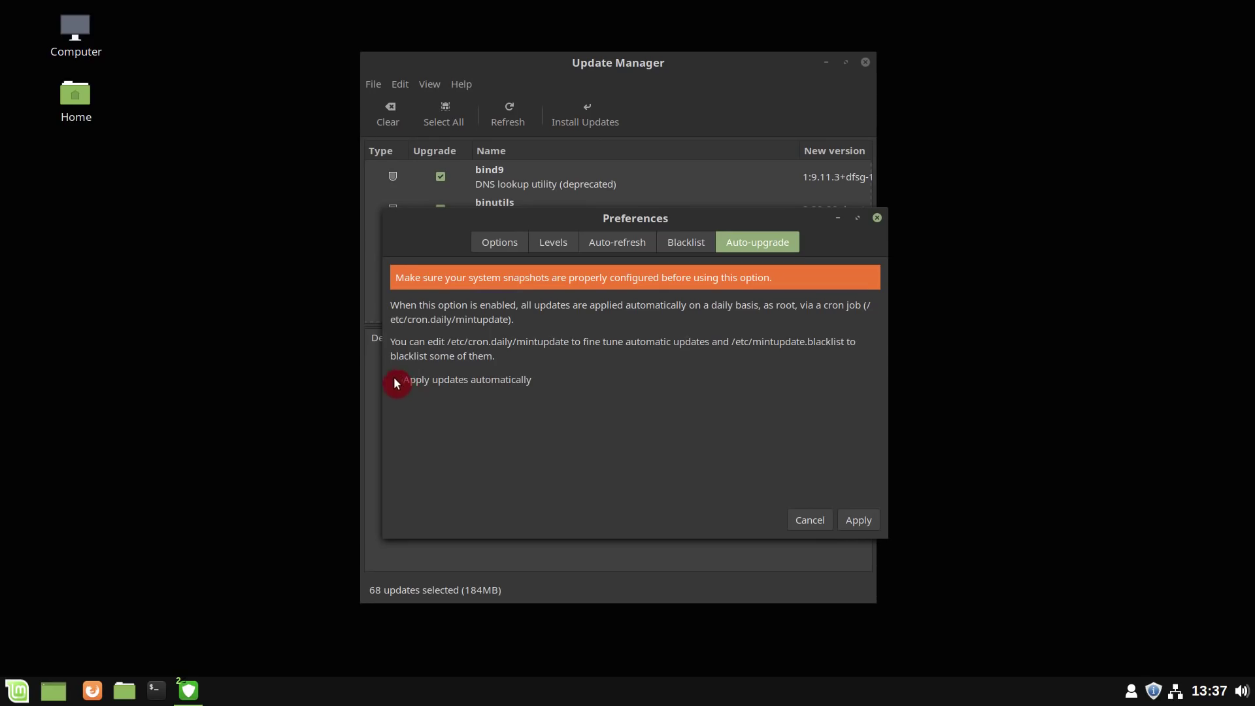
- Enable automatic updates with password authorisation, then sort updates by type and select the kernel update
left_click(863, 521)
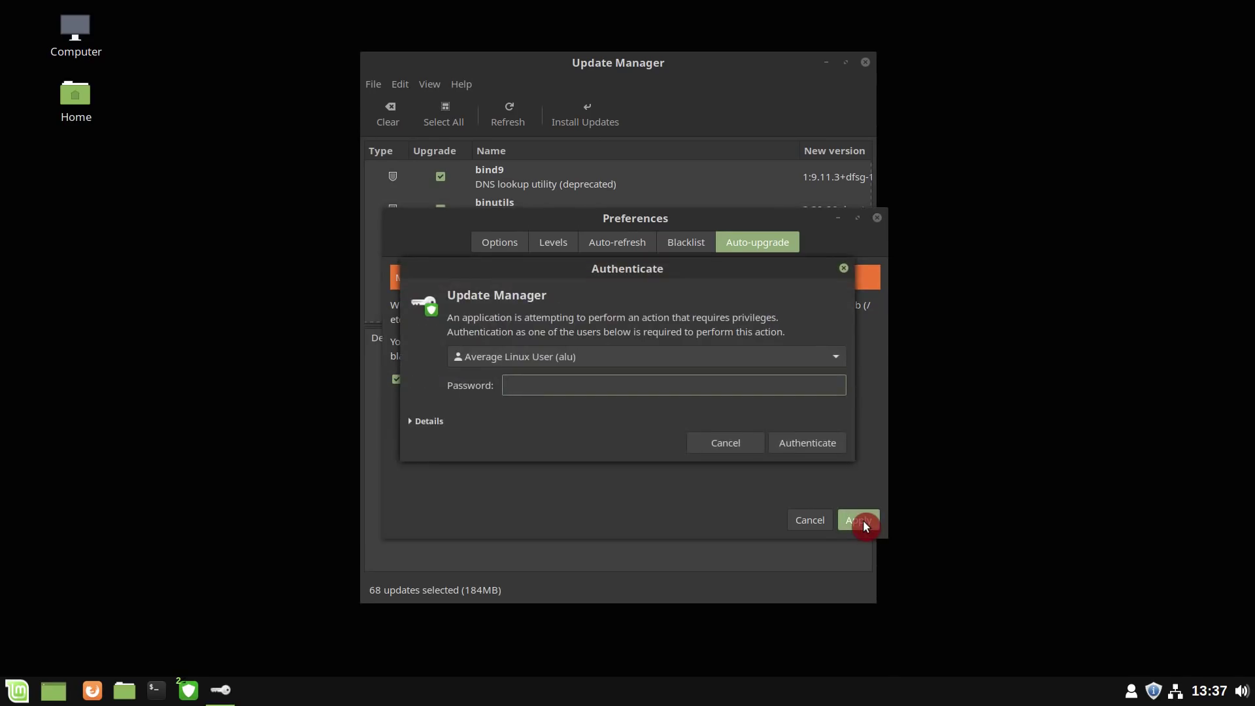
type("•••")
key("Return")
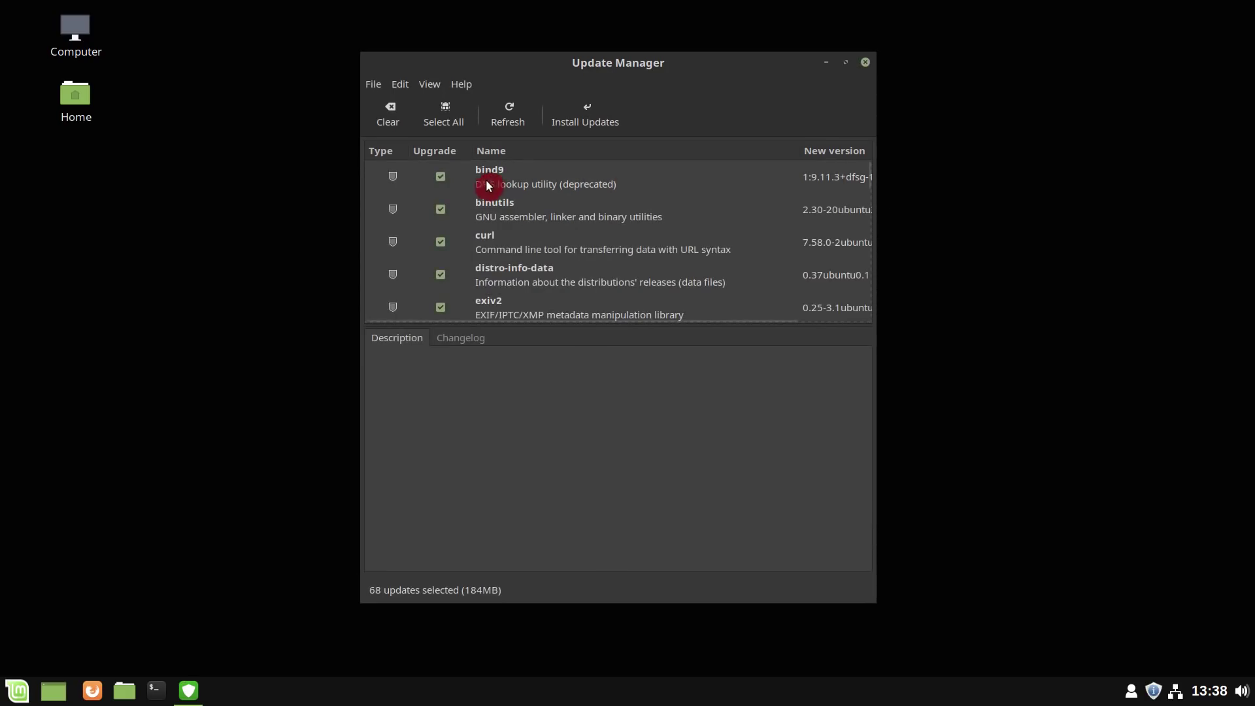
left_click(395, 155)
left_click(497, 176)
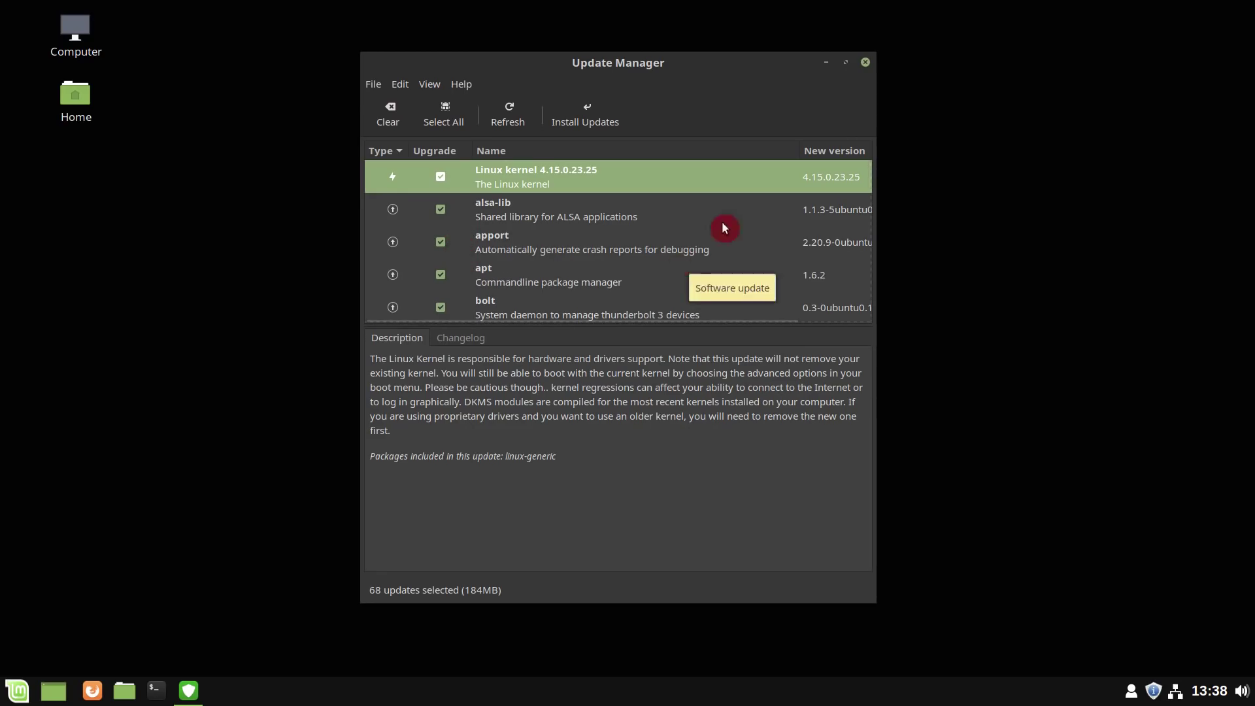
- Install the 68 selected updates plus required extra kernel packages, authorising with the password
left_click(591, 112)
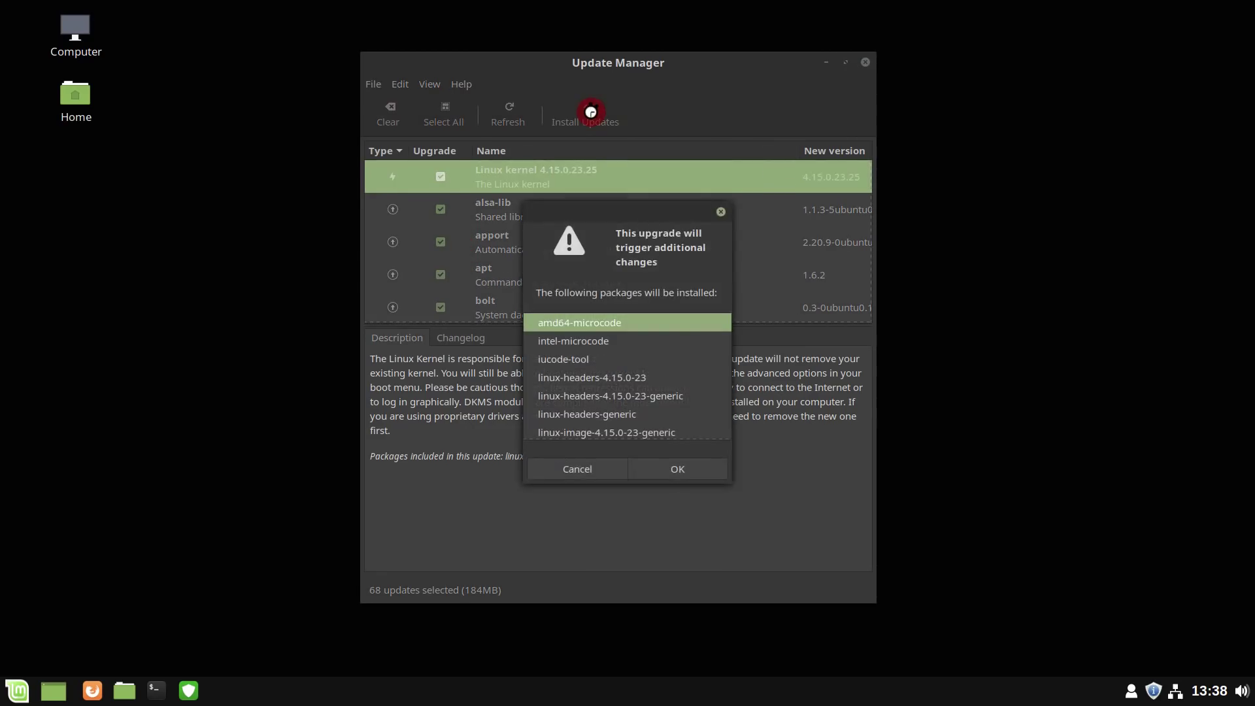
left_click(662, 469)
type("•")
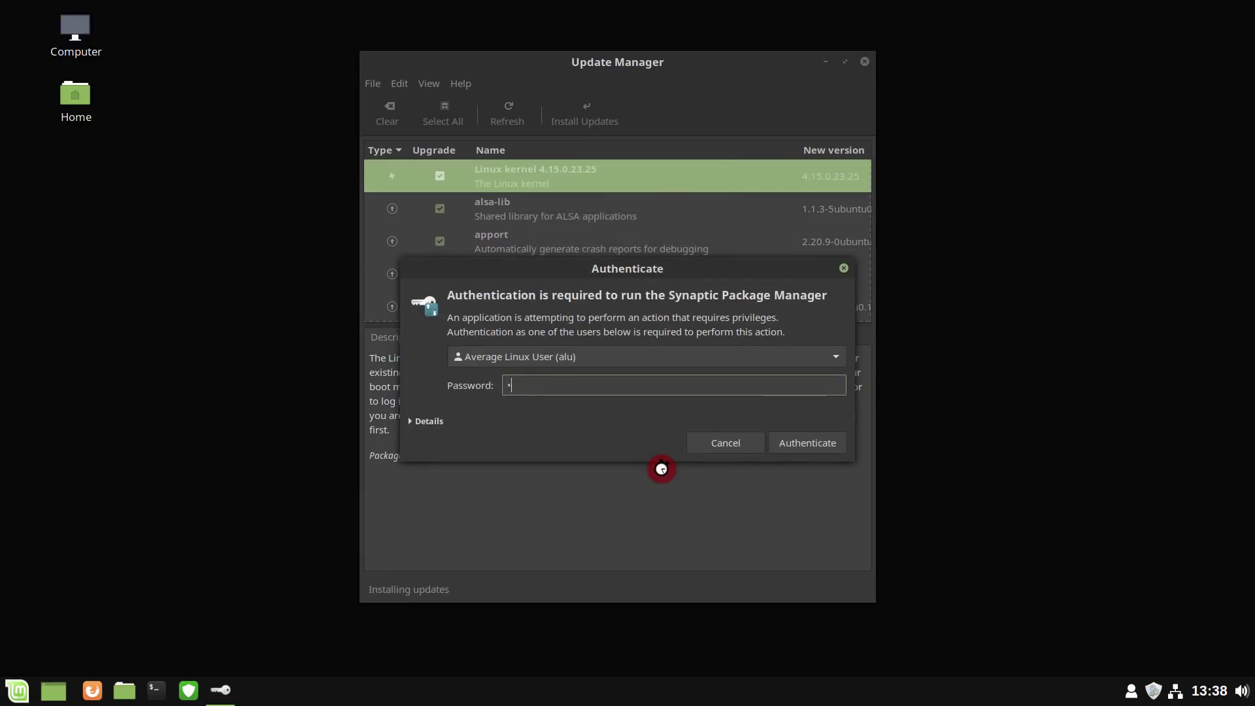
type("•••")
key("Return")
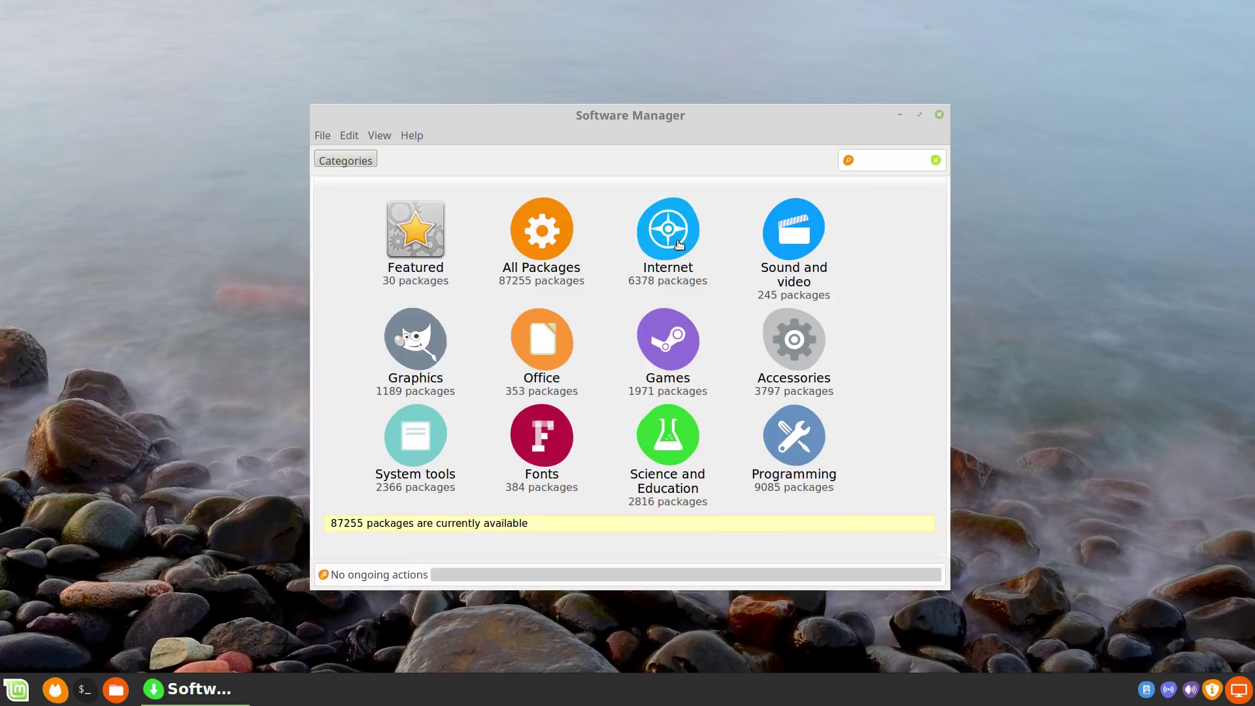
- Browse Internet apps and Firefox's page, then the Web, Email, Chat and File sharing subcategories
left_click(667, 236)
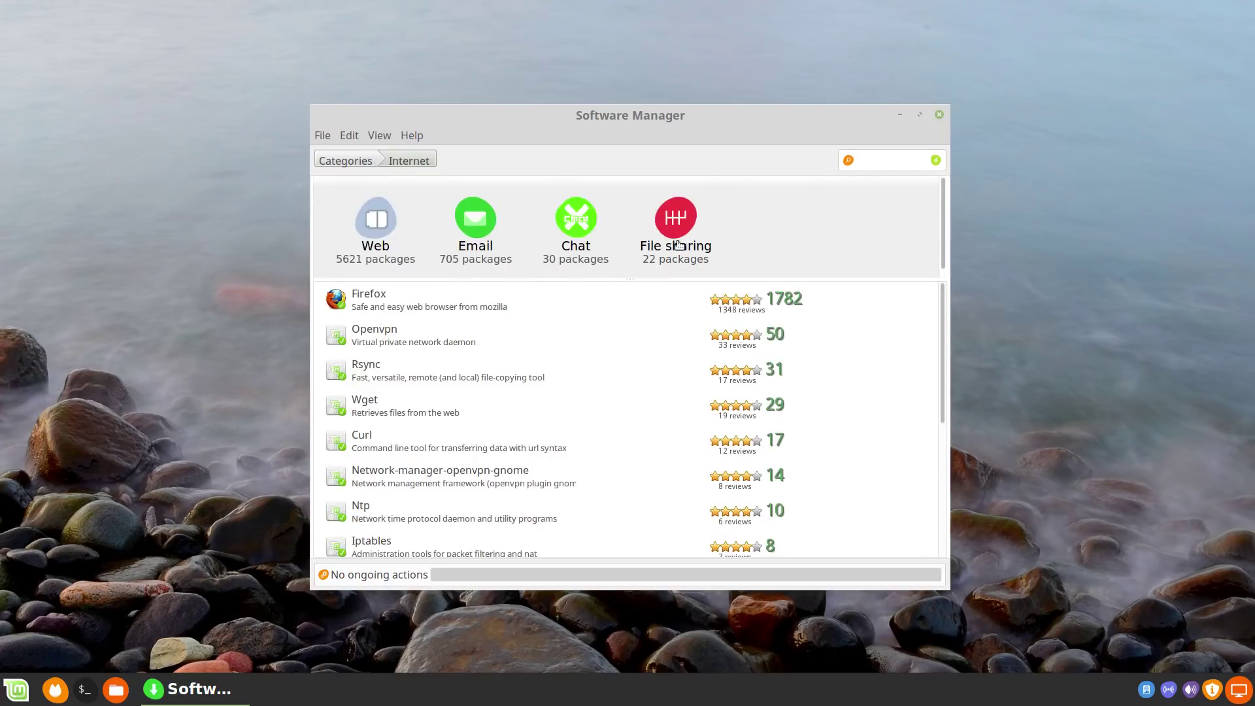
left_click(367, 301)
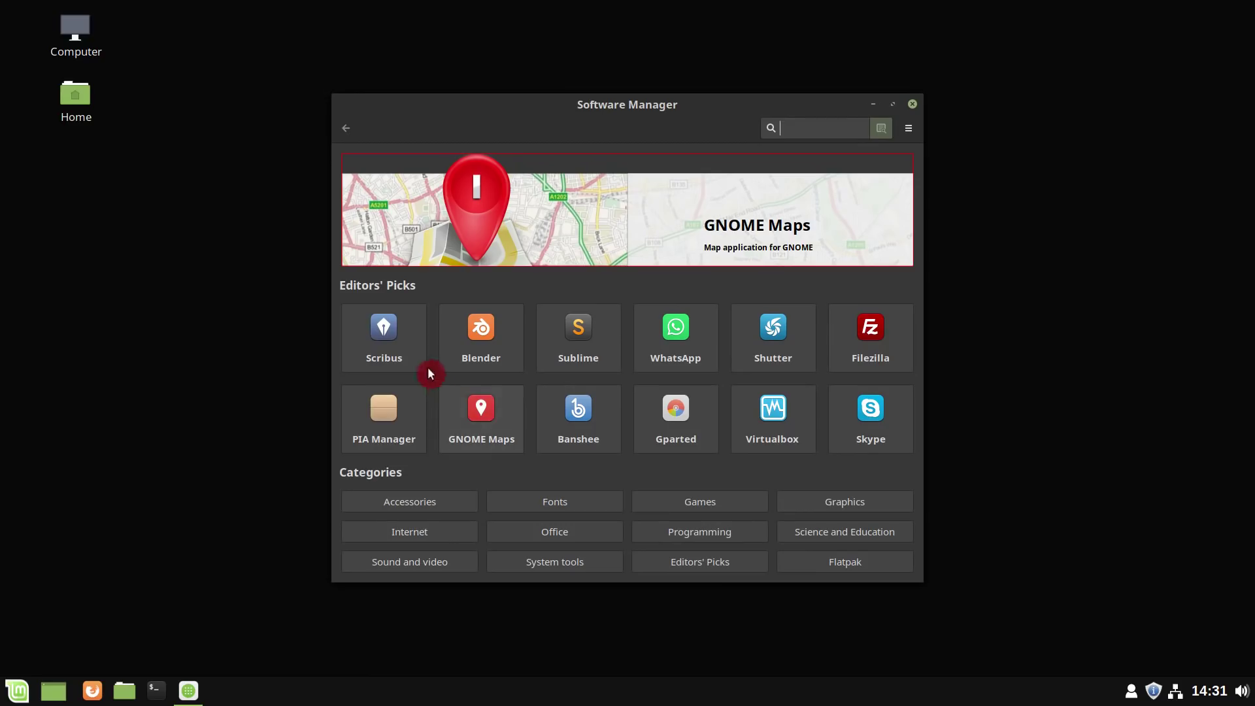
left_click(414, 537)
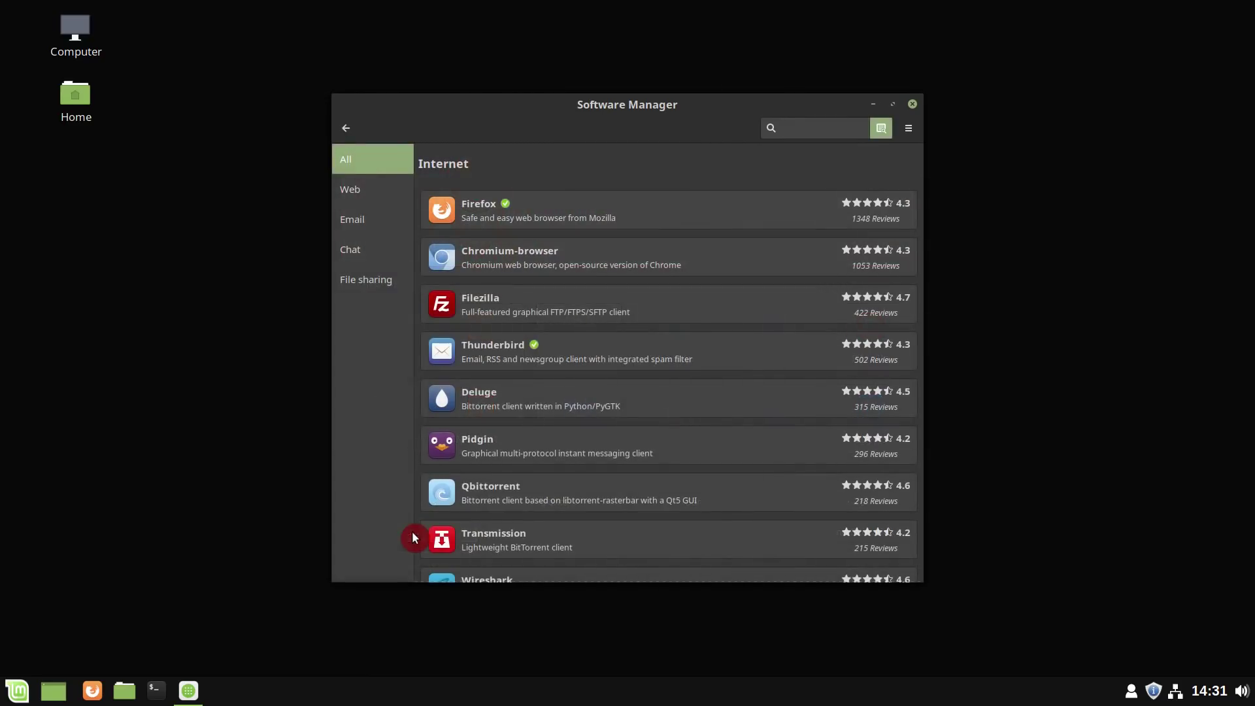
left_click(367, 198)
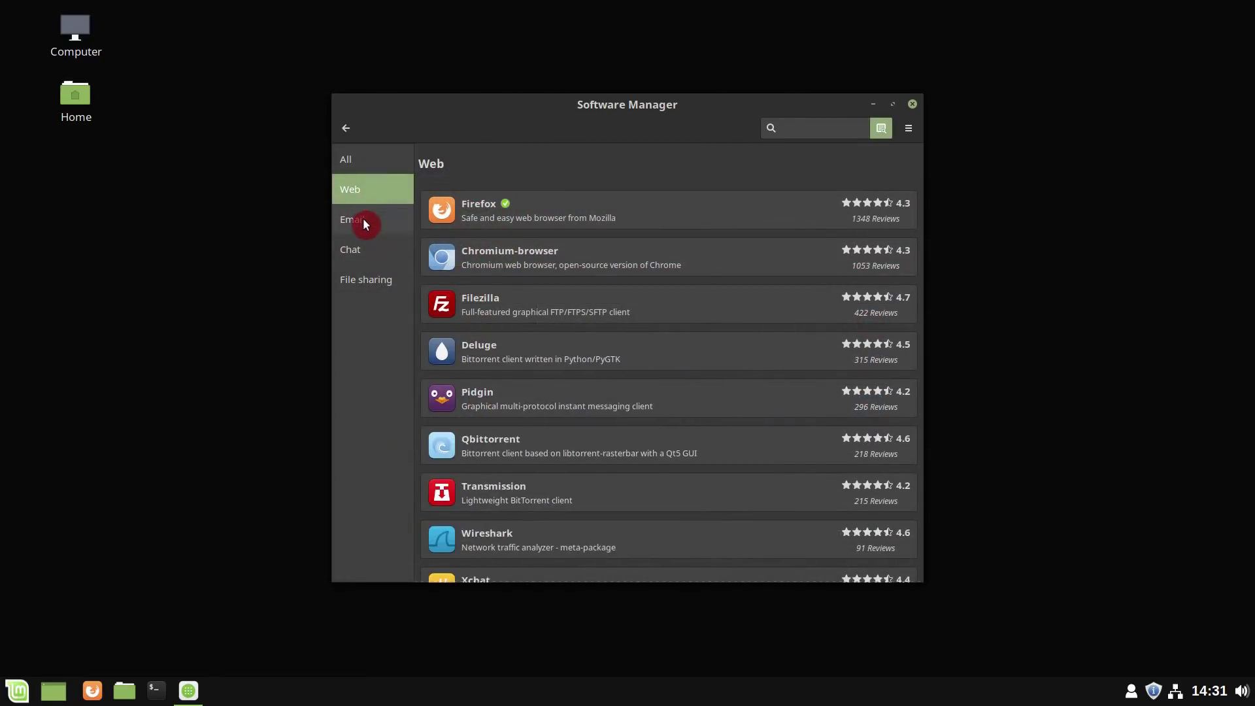
left_click(362, 218)
left_click(359, 249)
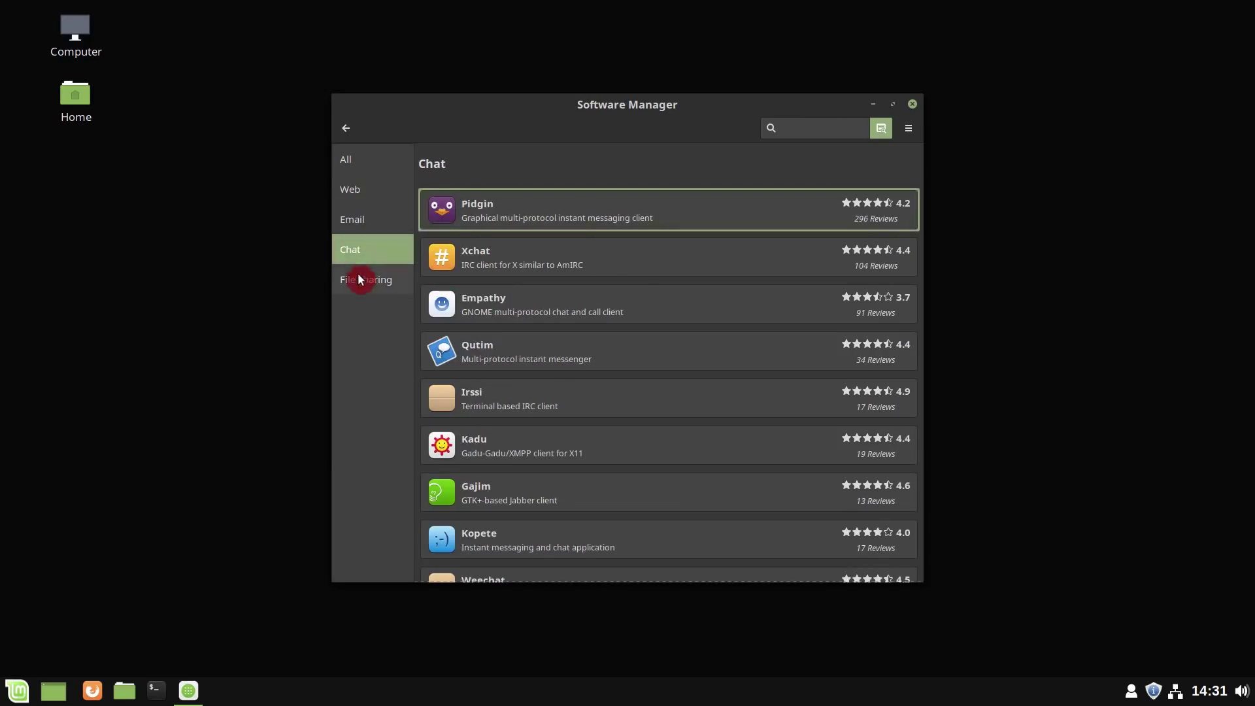
left_click(359, 279)
left_click(347, 129)
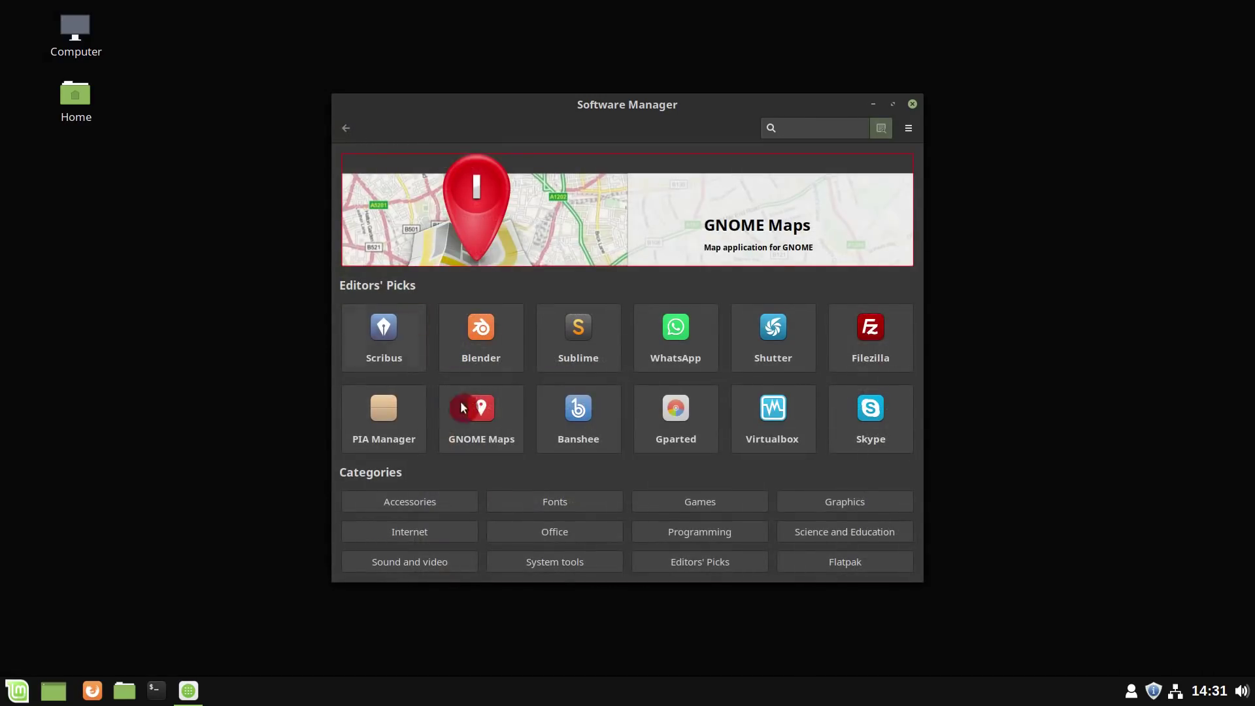
- Install VLC from the Graphics category with its additional software, authorising with the password
left_click(823, 509)
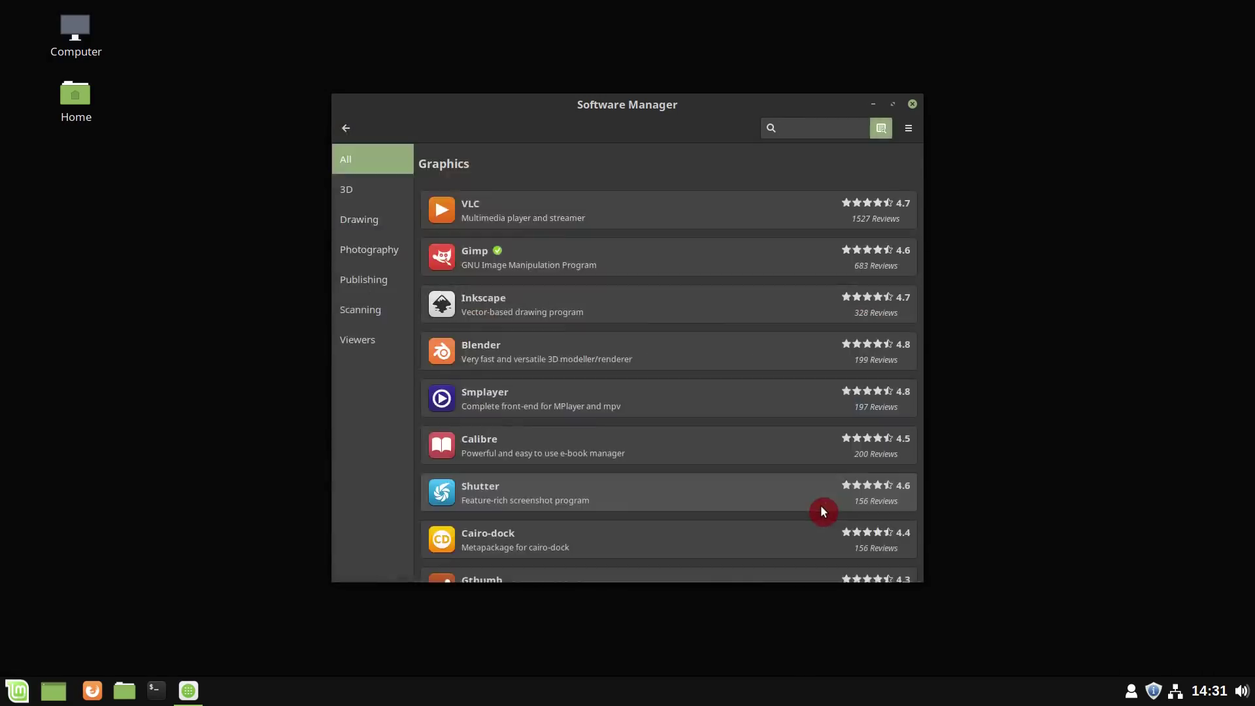
left_click(491, 220)
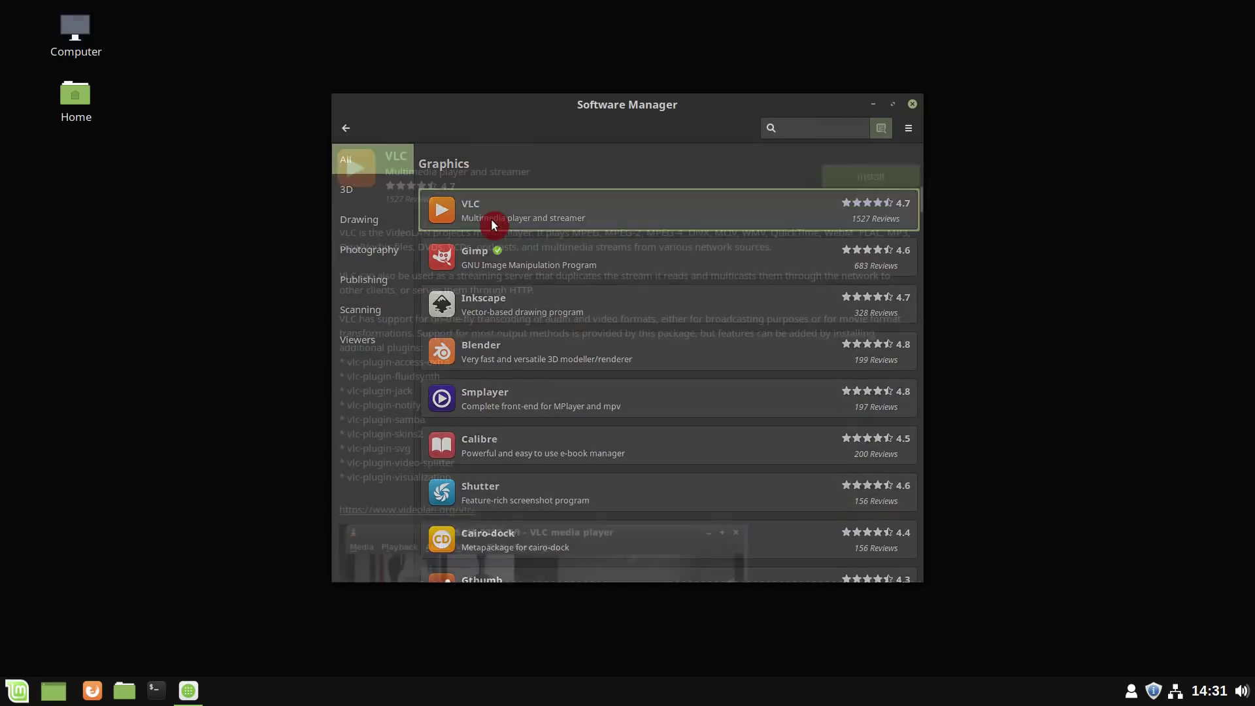
left_click(877, 178)
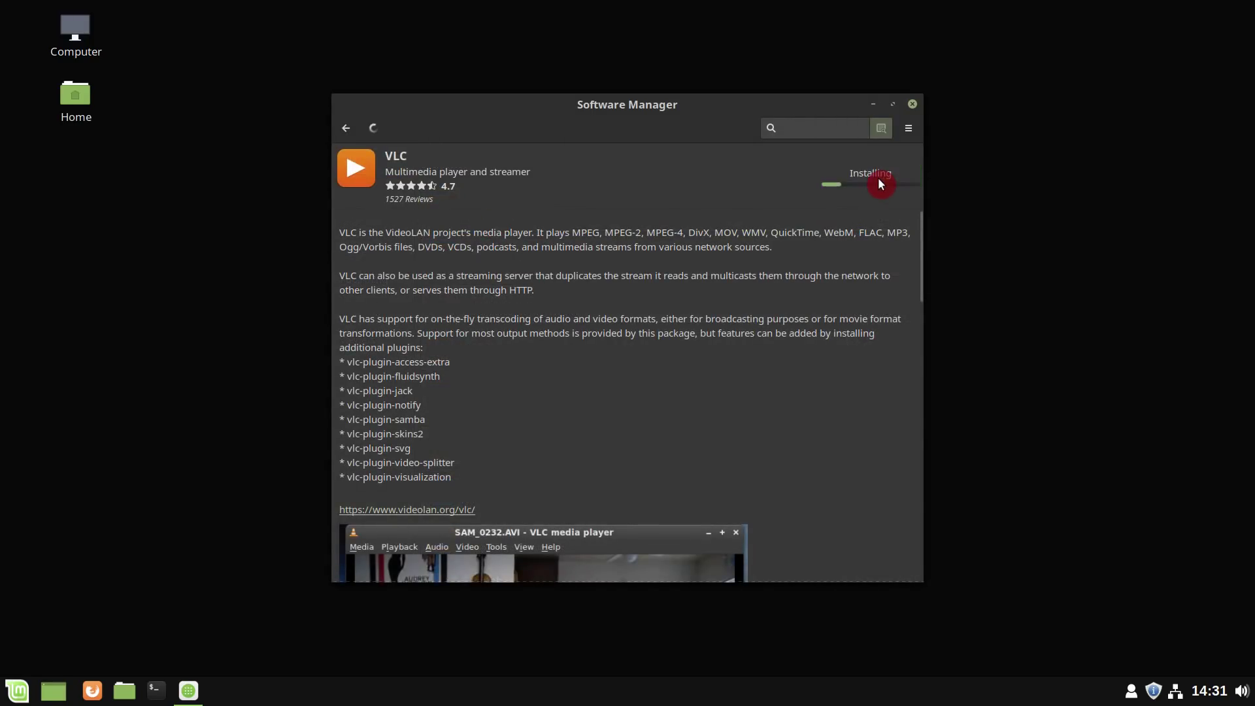
left_click(719, 448)
type("1234")
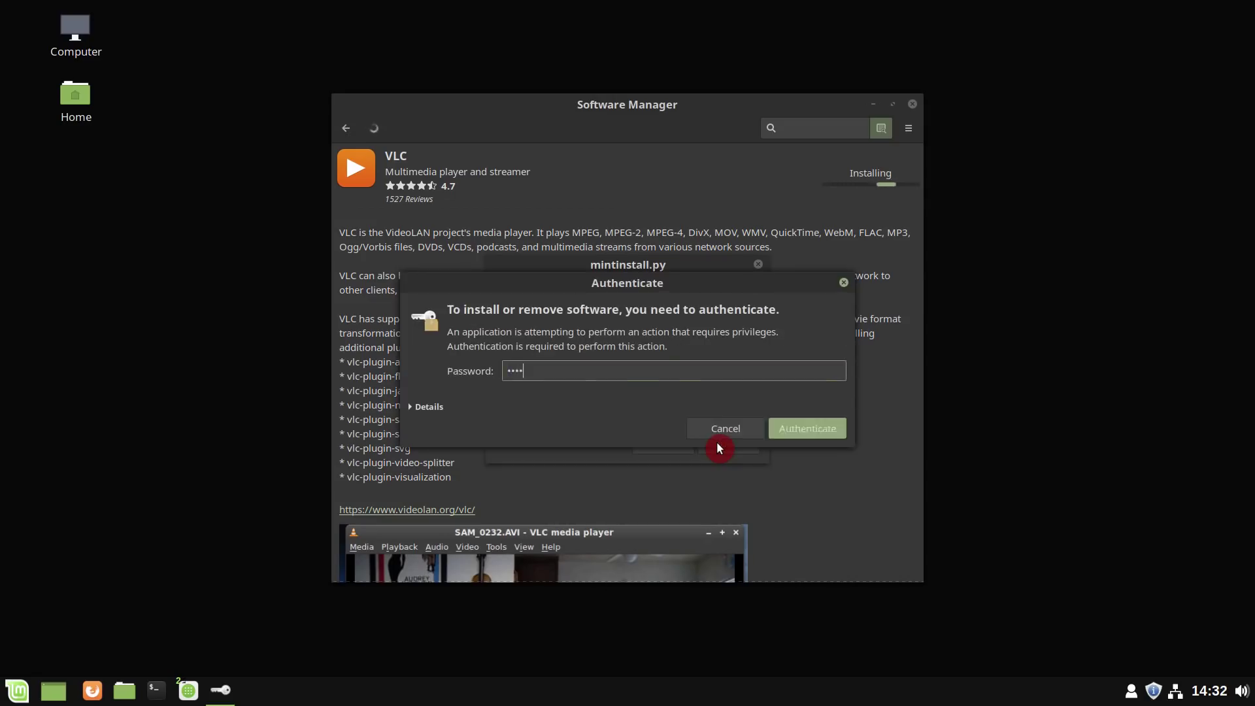
key("Return")
left_click(347, 130)
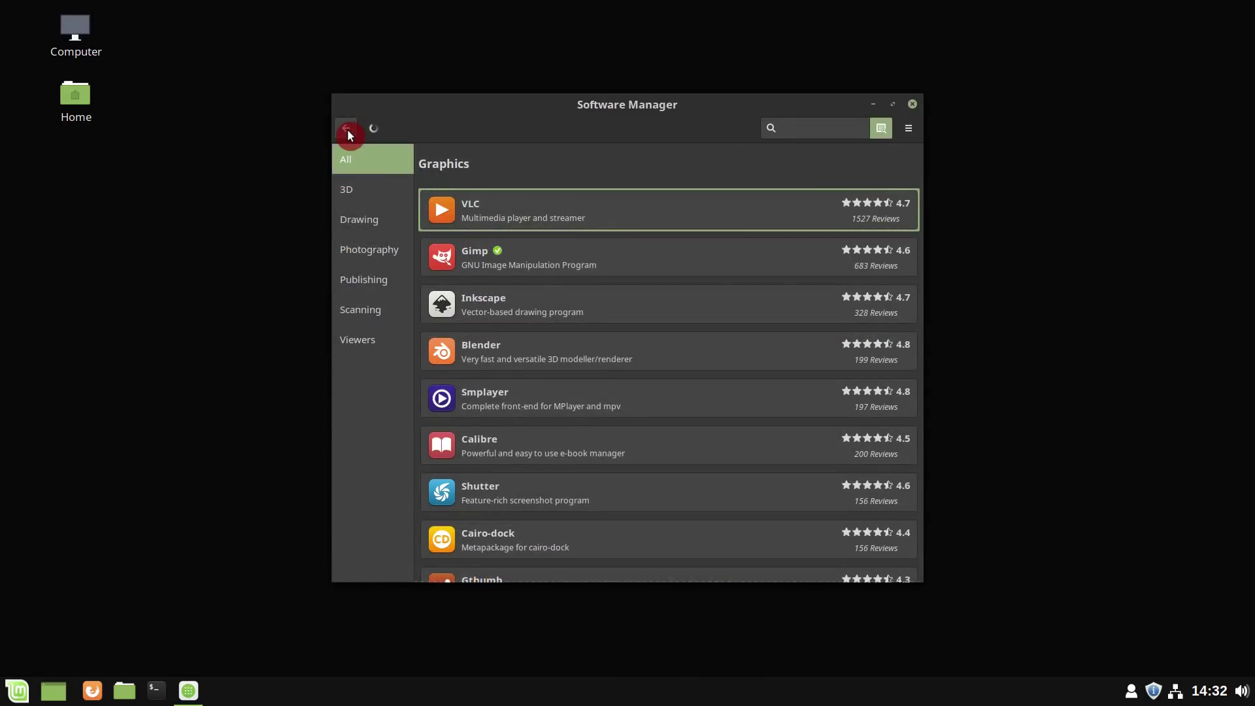
left_click(347, 129)
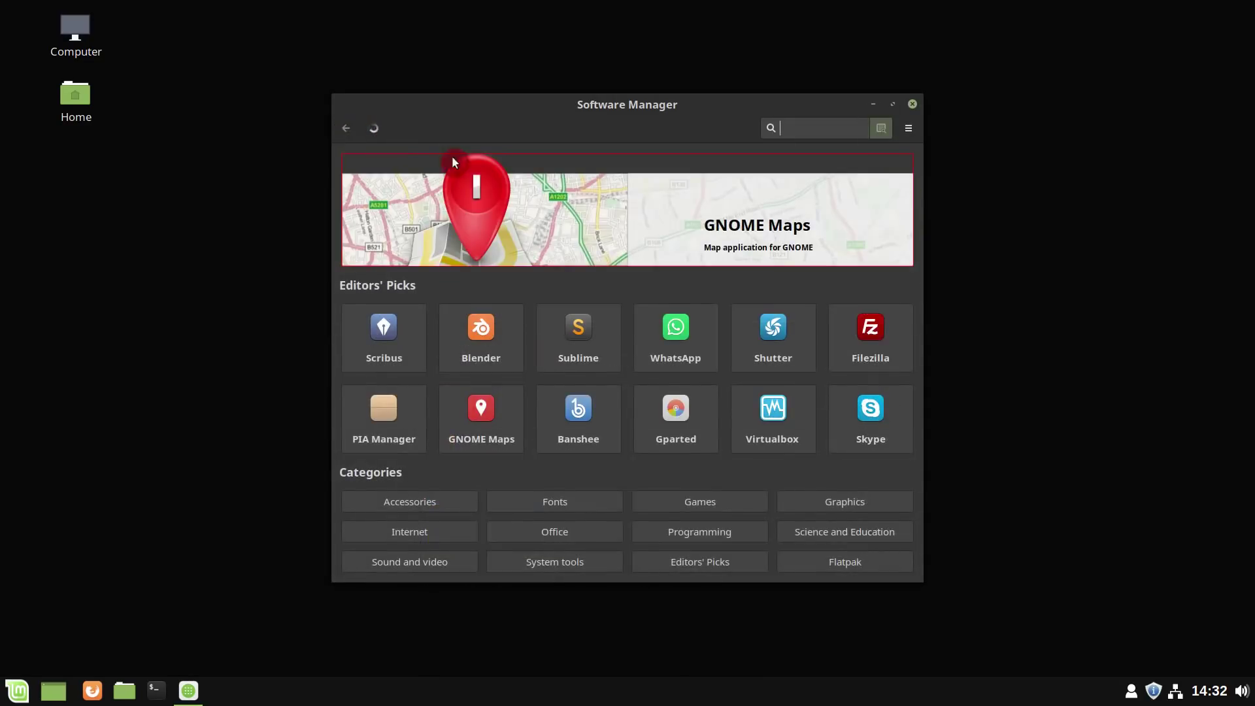
- Install Telegram Desktop from the Flatpak category with its extra runtimes, then close Software Manager
left_click(879, 562)
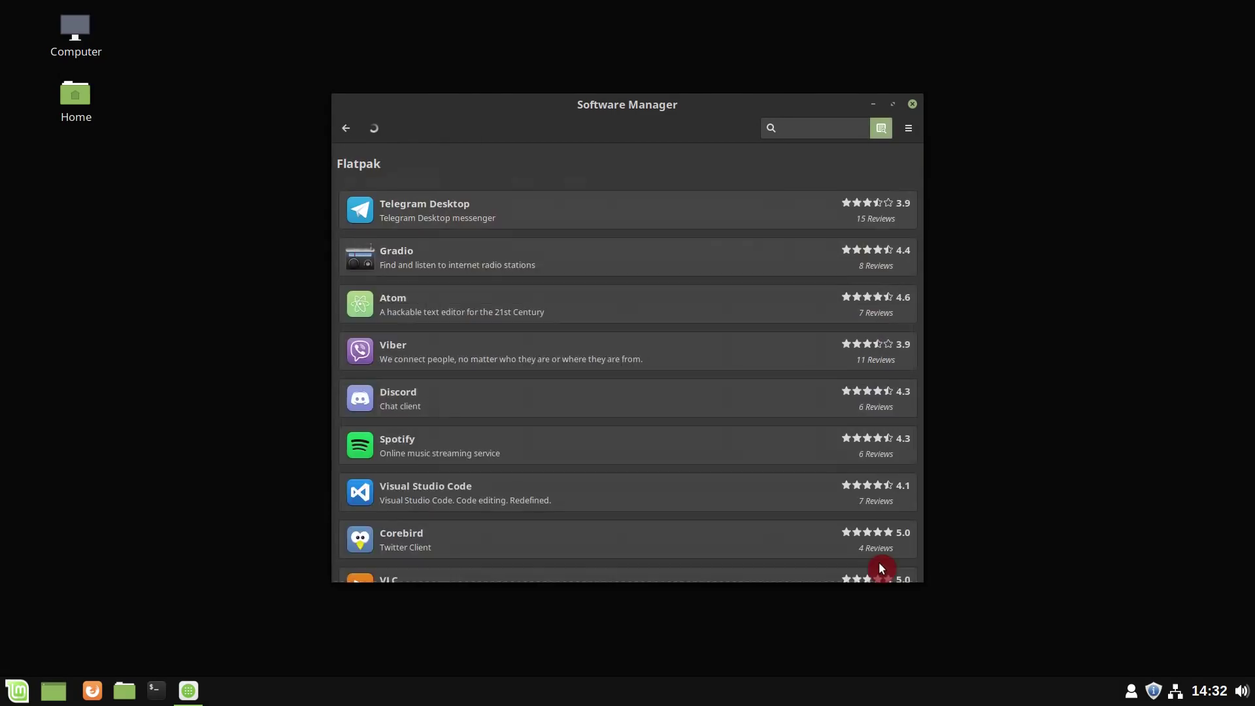
left_click(590, 214)
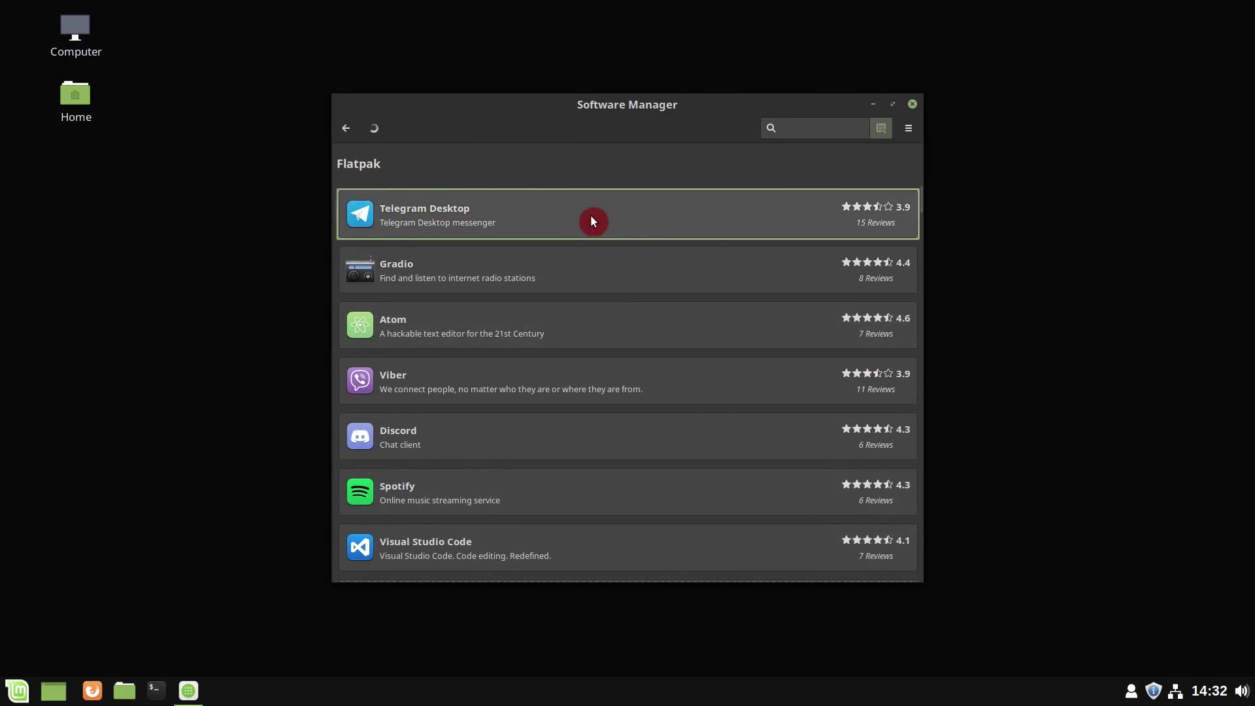
left_click(870, 184)
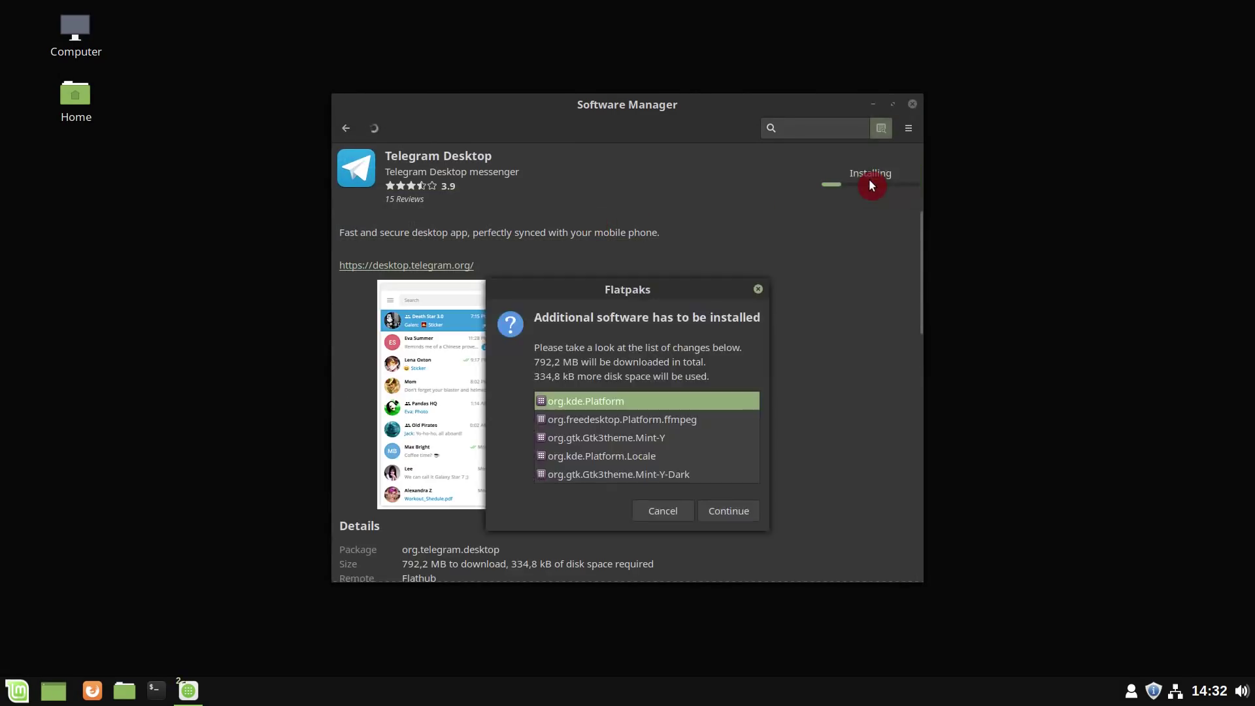
left_click(739, 510)
left_click(349, 128)
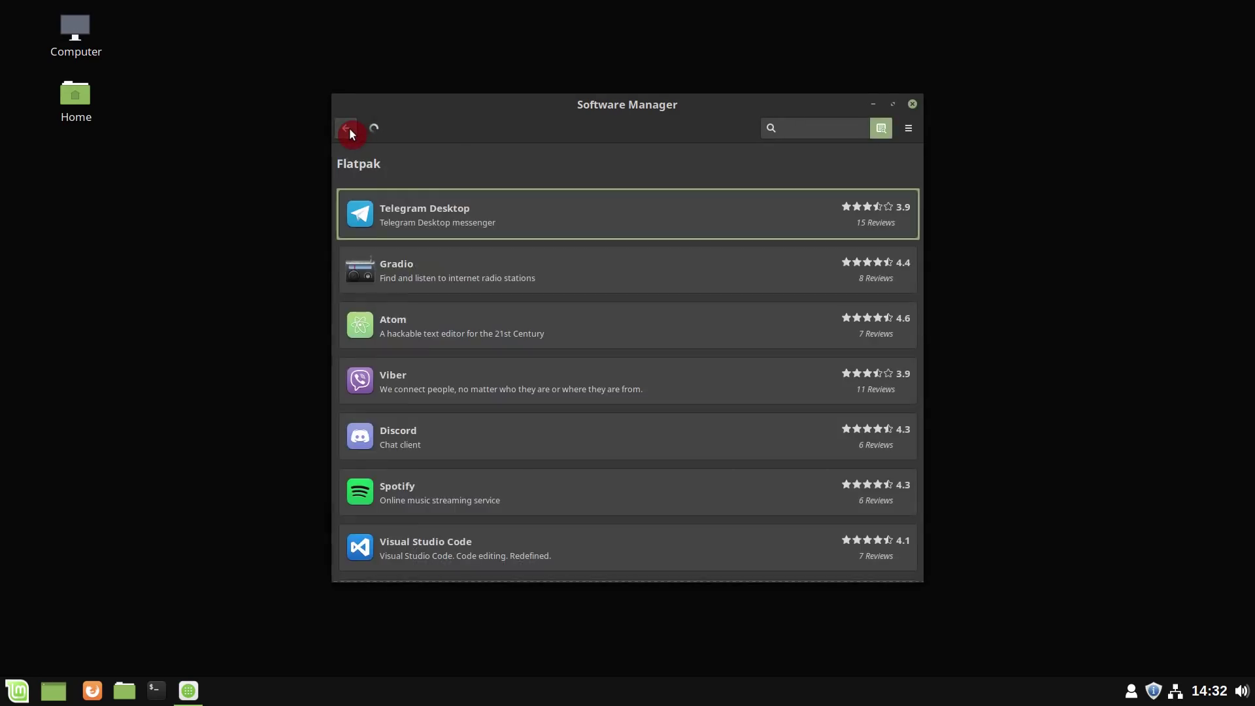
left_click(349, 128)
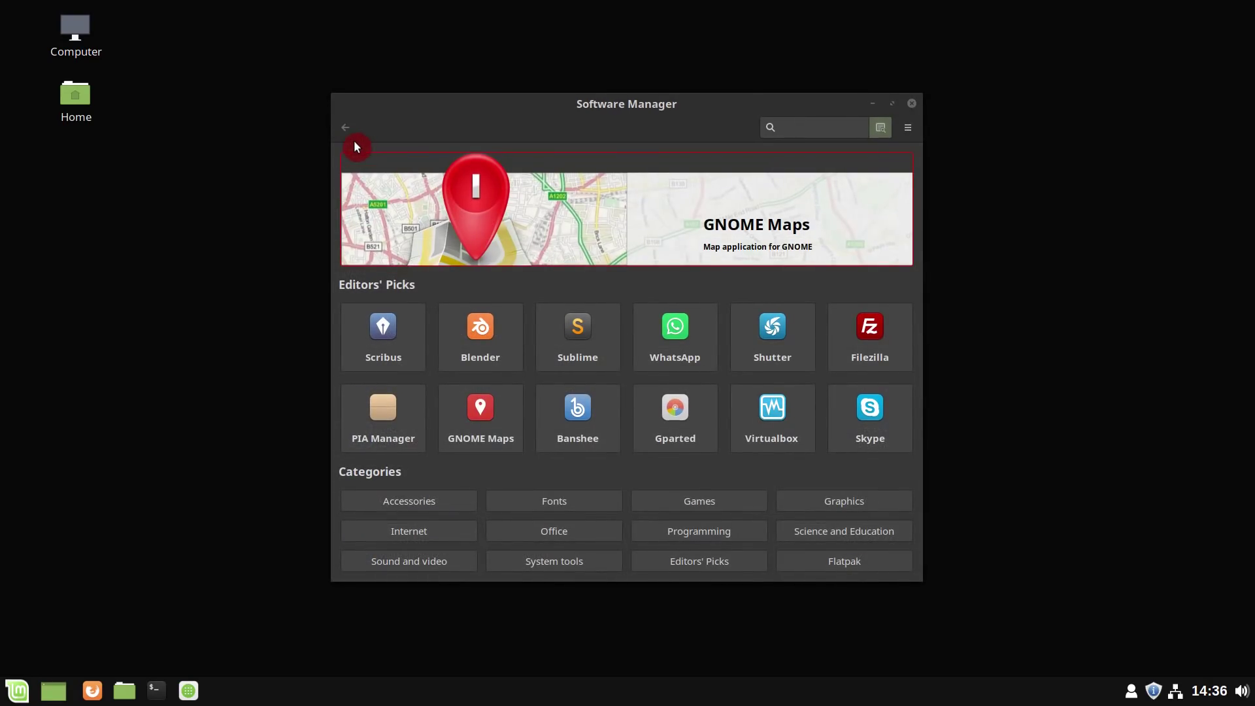
left_click(912, 103)
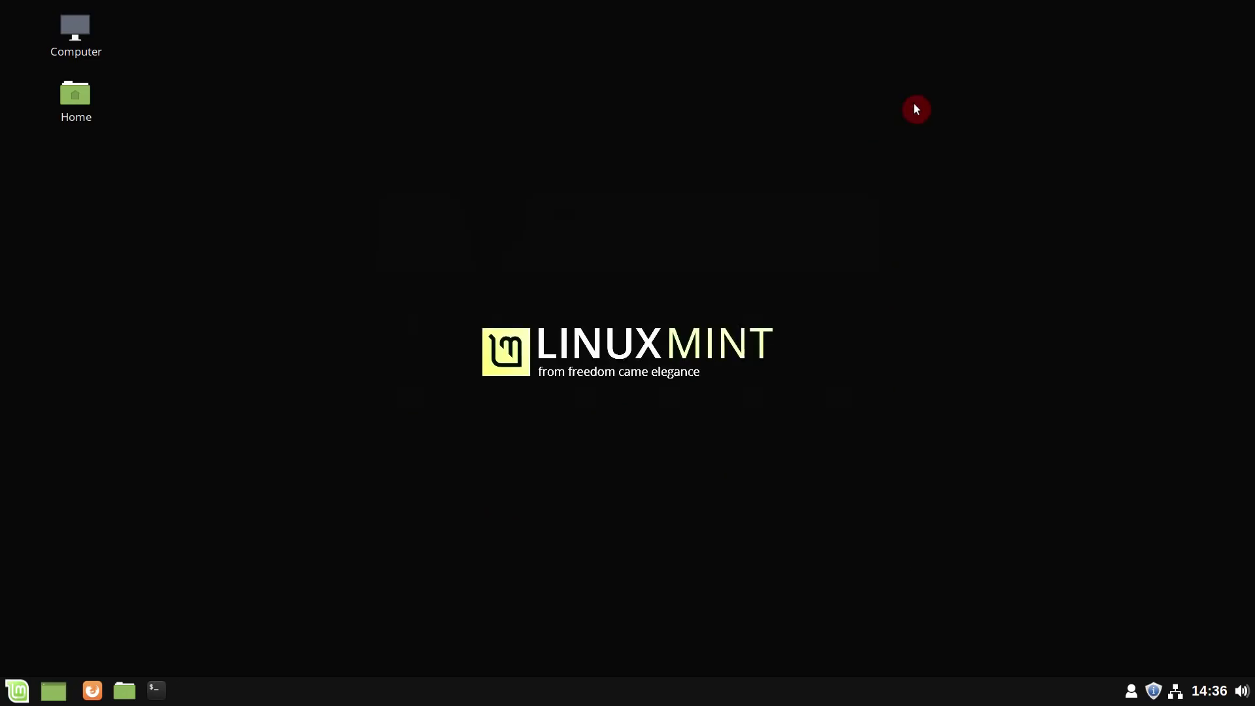
- Reopen Software Manager and view its About dialog showing mintinstall 7.9.3, then dismiss it
left_click(17, 690)
left_click(36, 413)
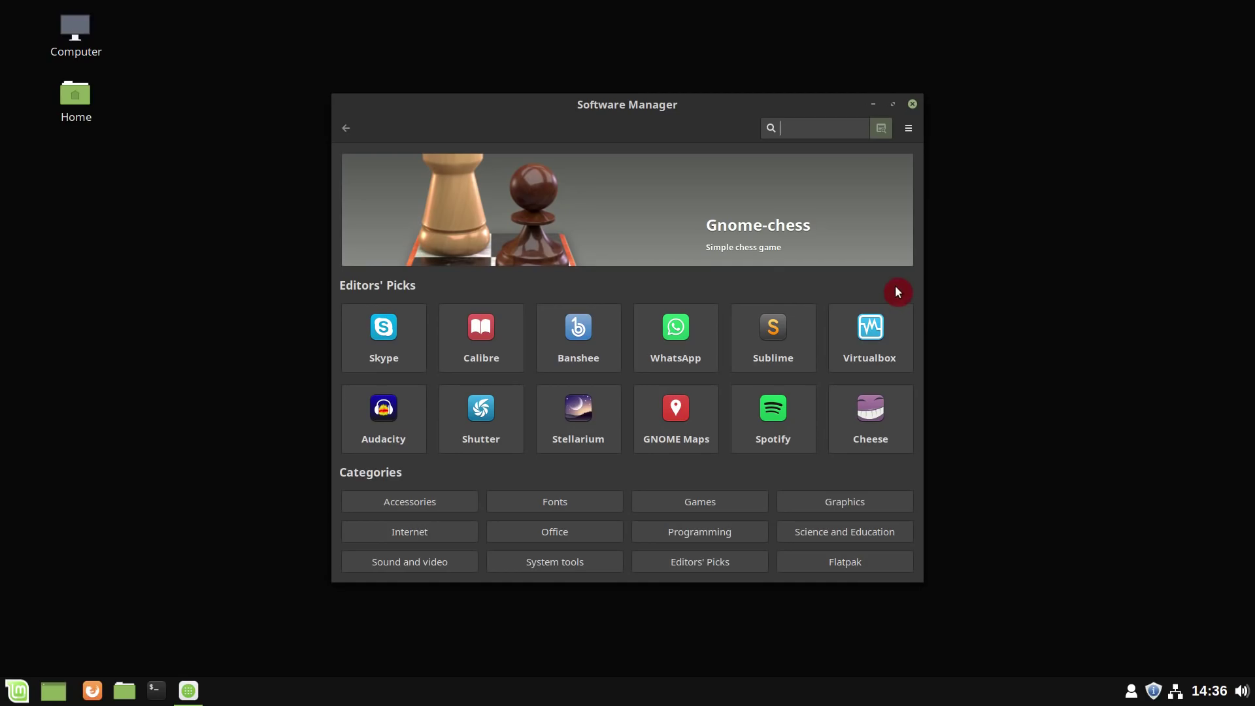
left_click(915, 129)
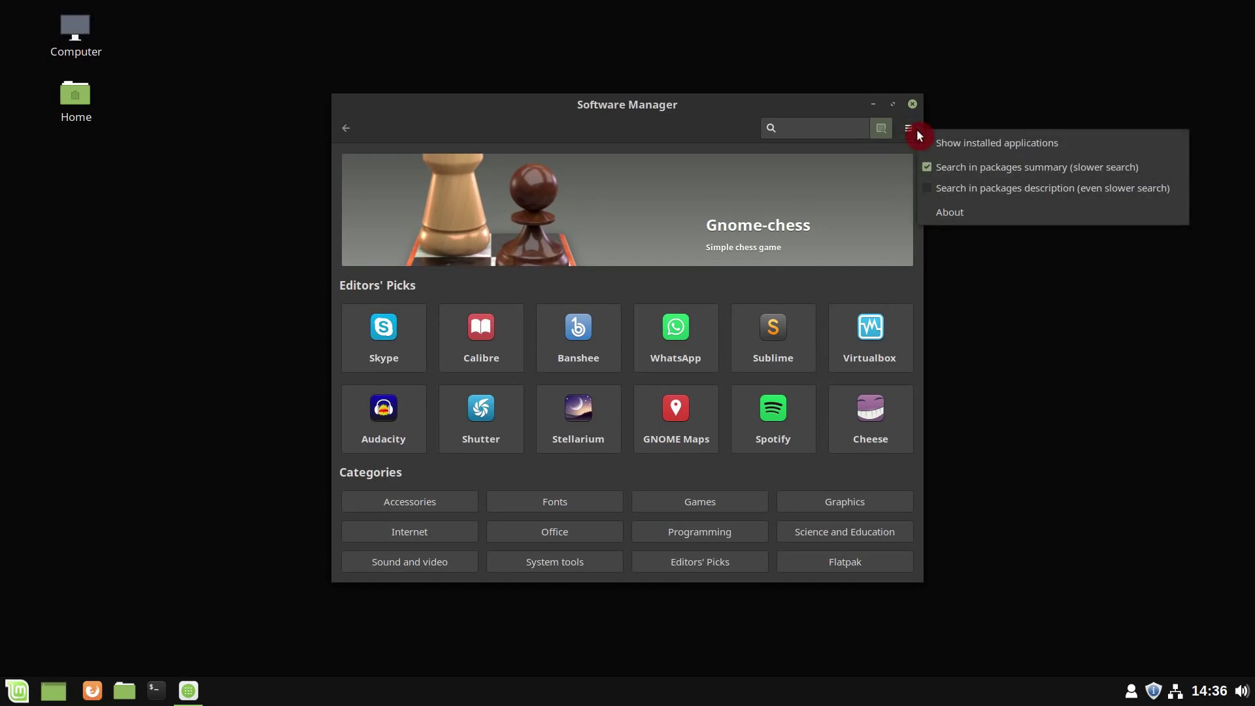
left_click(953, 210)
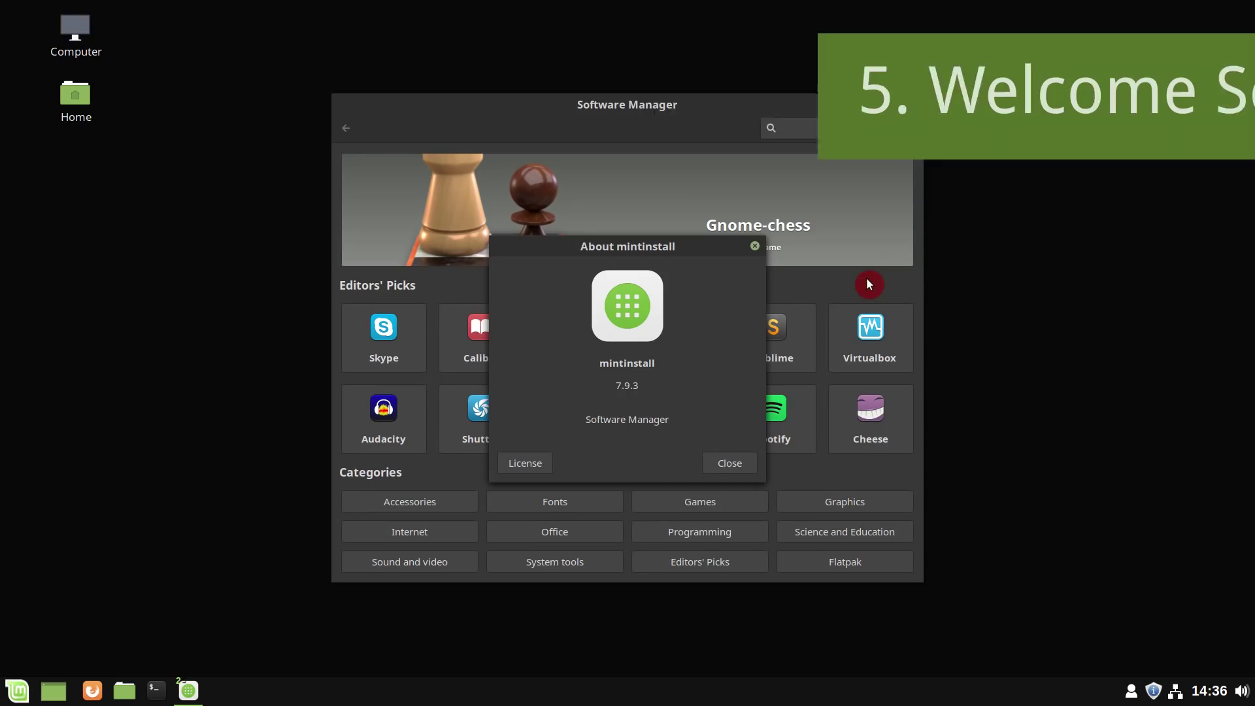
left_click(755, 245)
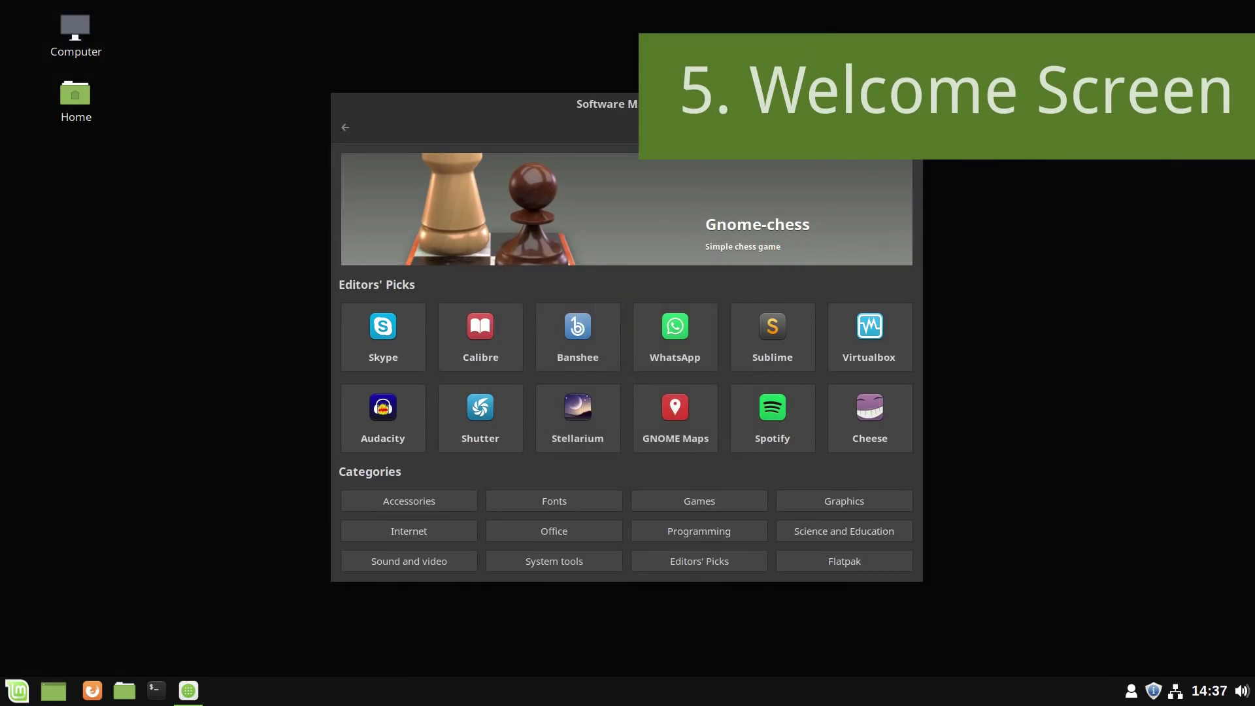
- Close Software Manager and launch the Welcome Screen by searching 'welc' in the Mint menu
key("alt+F4")
left_click(9, 694)
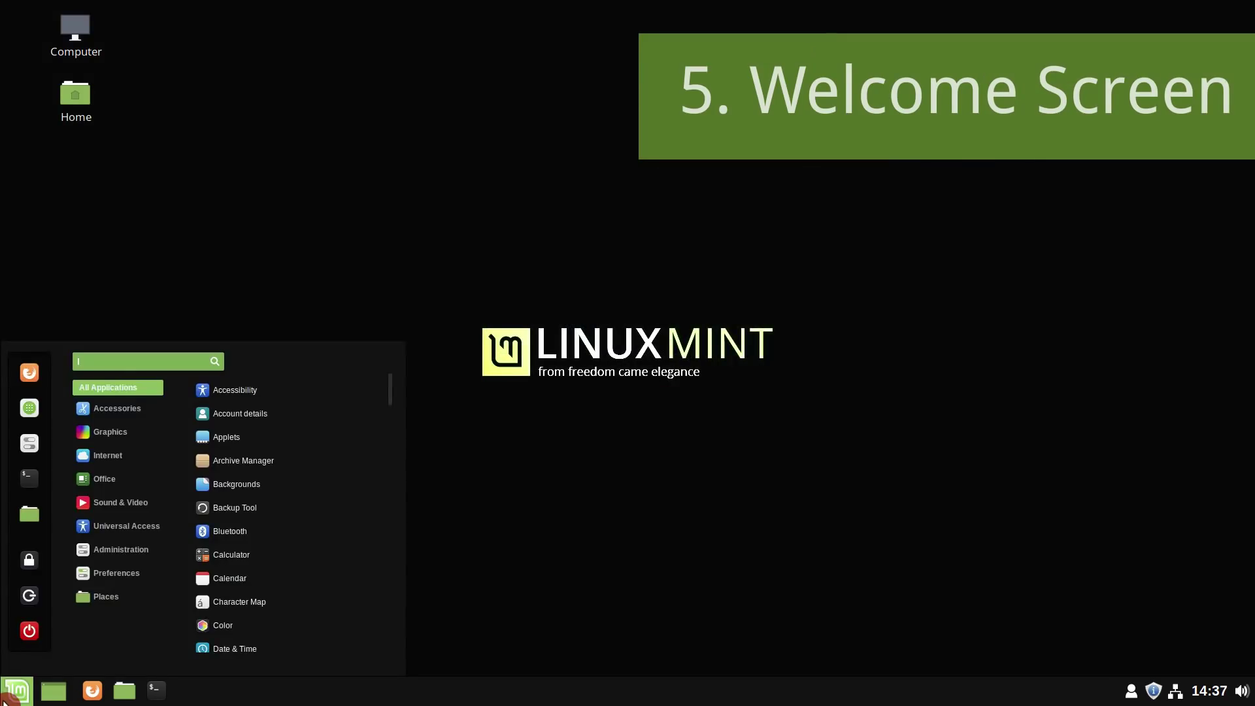
type("welco")
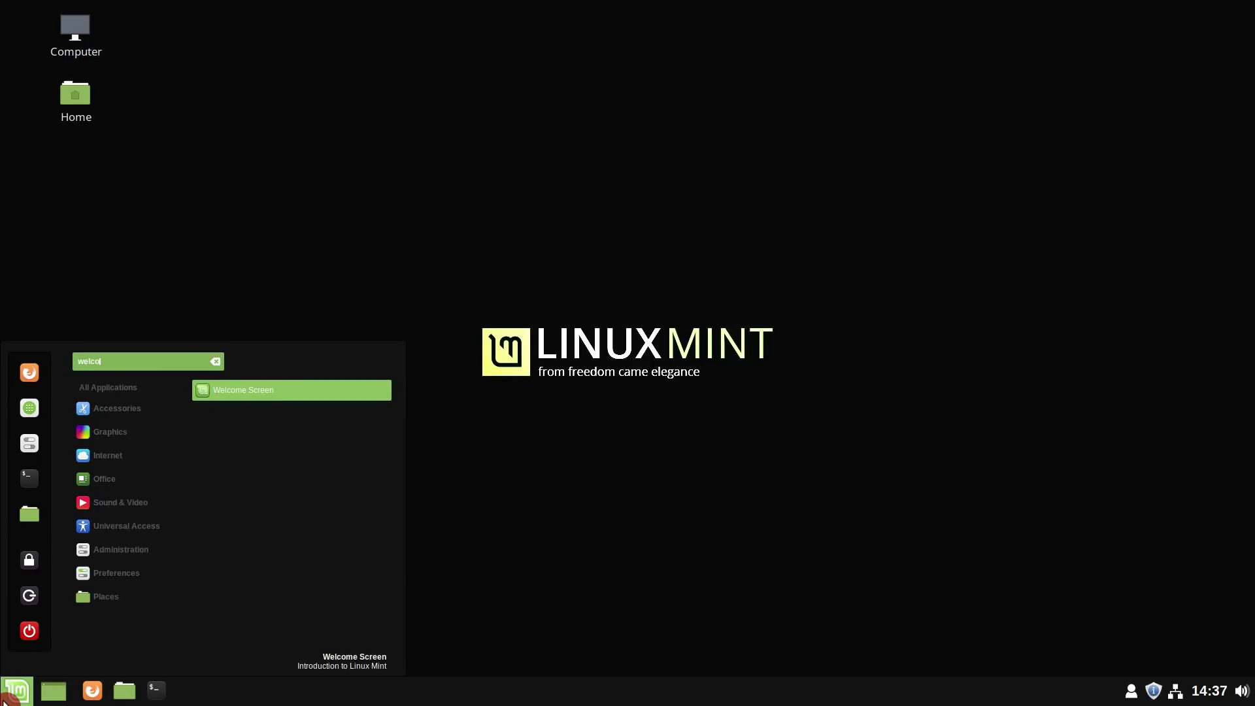
key("Return")
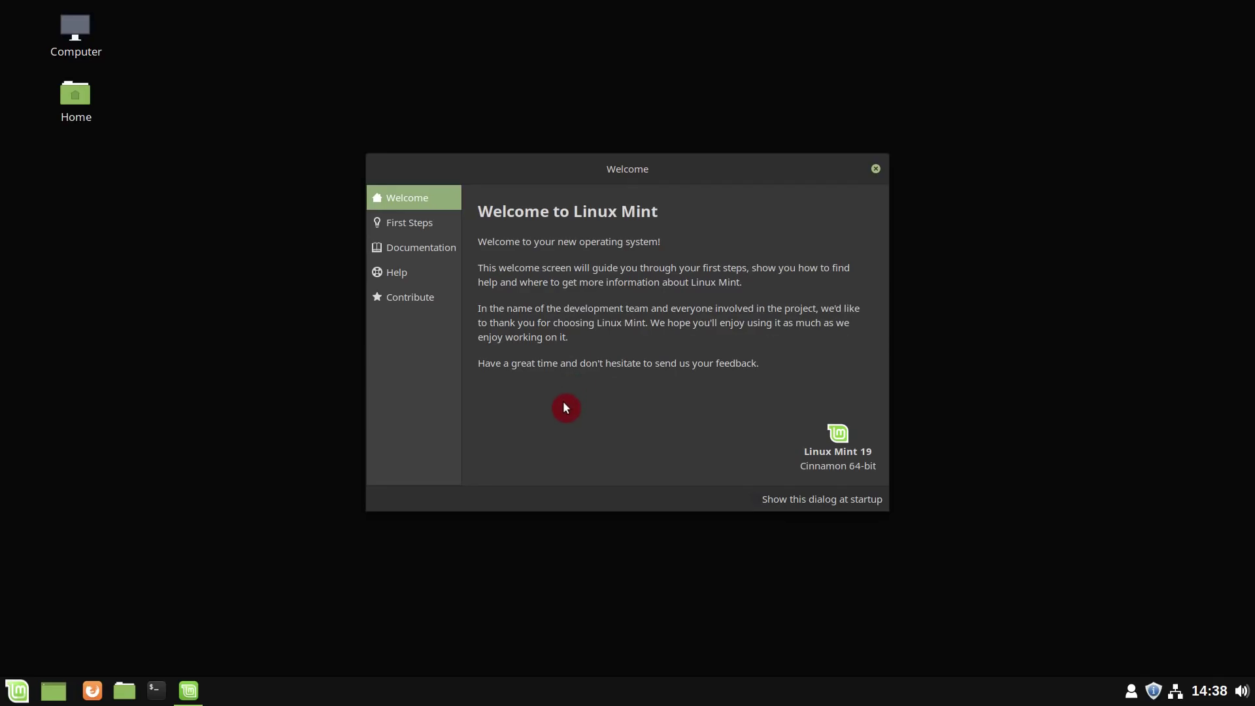
- Show the Welcome Screen's First Steps page and scroll through its recommended launchers
left_click(442, 229)
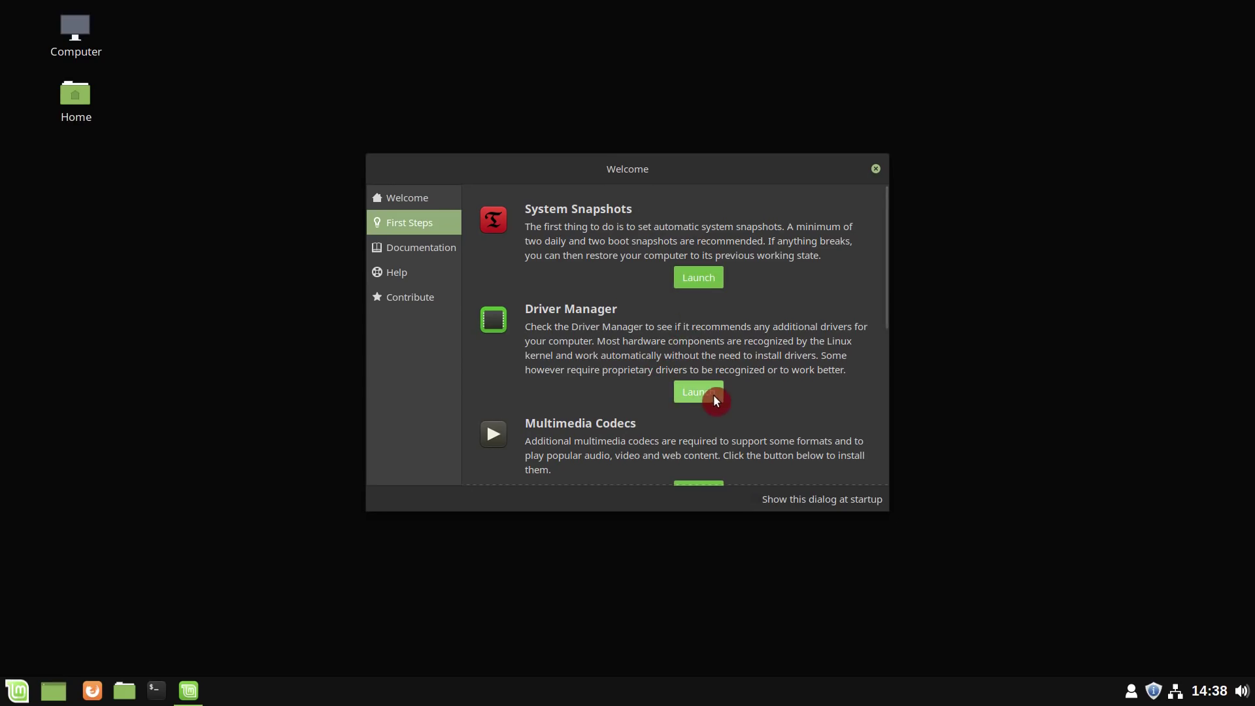
scroll(714, 397, "down", 3)
scroll(709, 391, "down", 3)
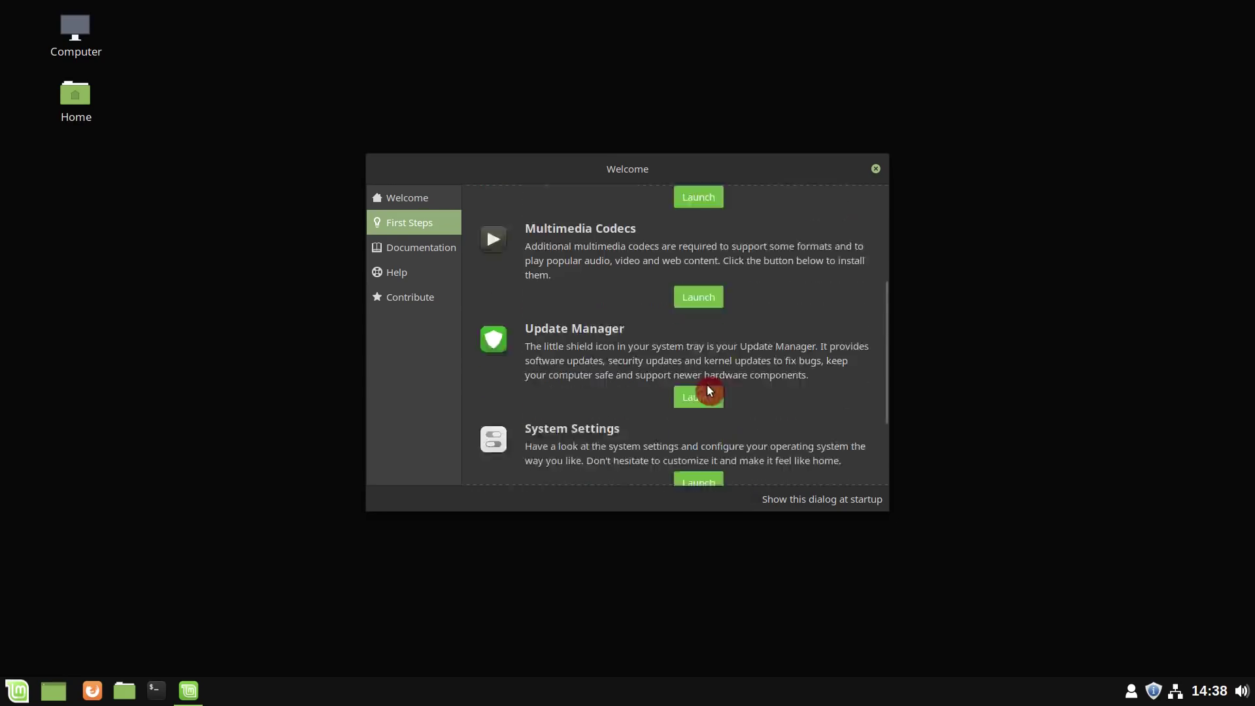
scroll(705, 373, "down", 2)
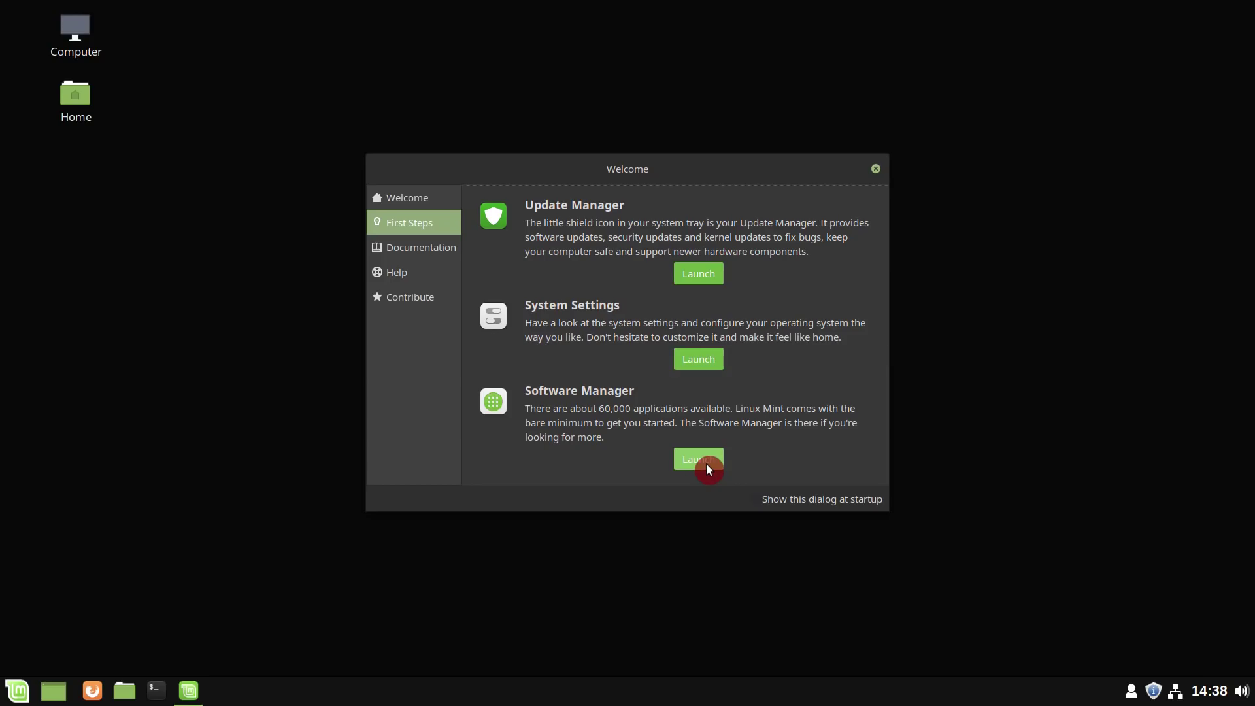
- Open the Documentation section, browse its online guides page in Firefox, then close Firefox
left_click(435, 252)
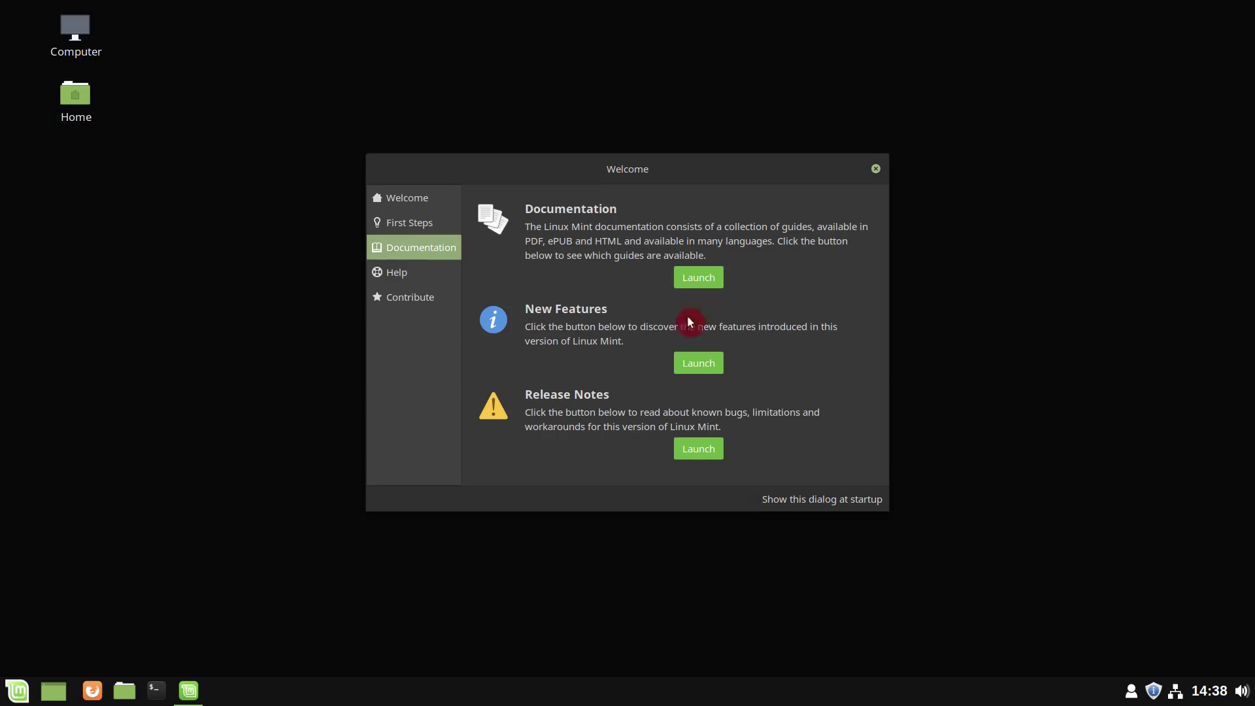
left_click(699, 278)
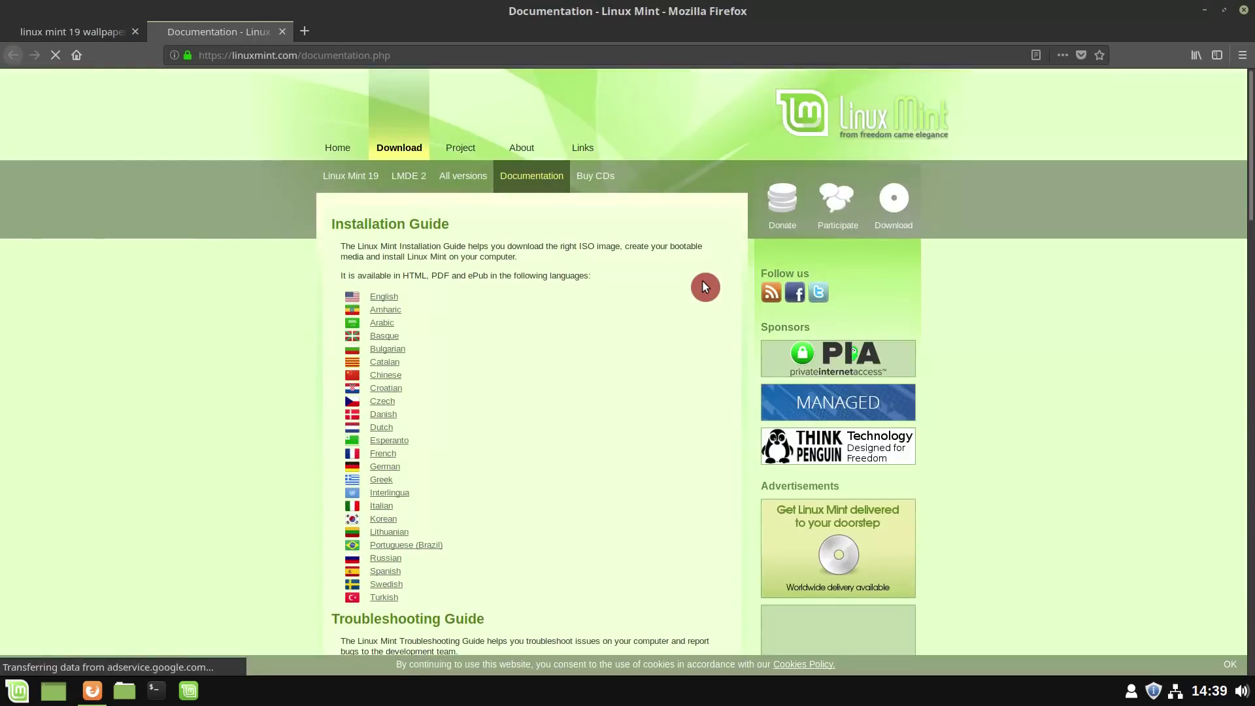
scroll(703, 285, "down", 12)
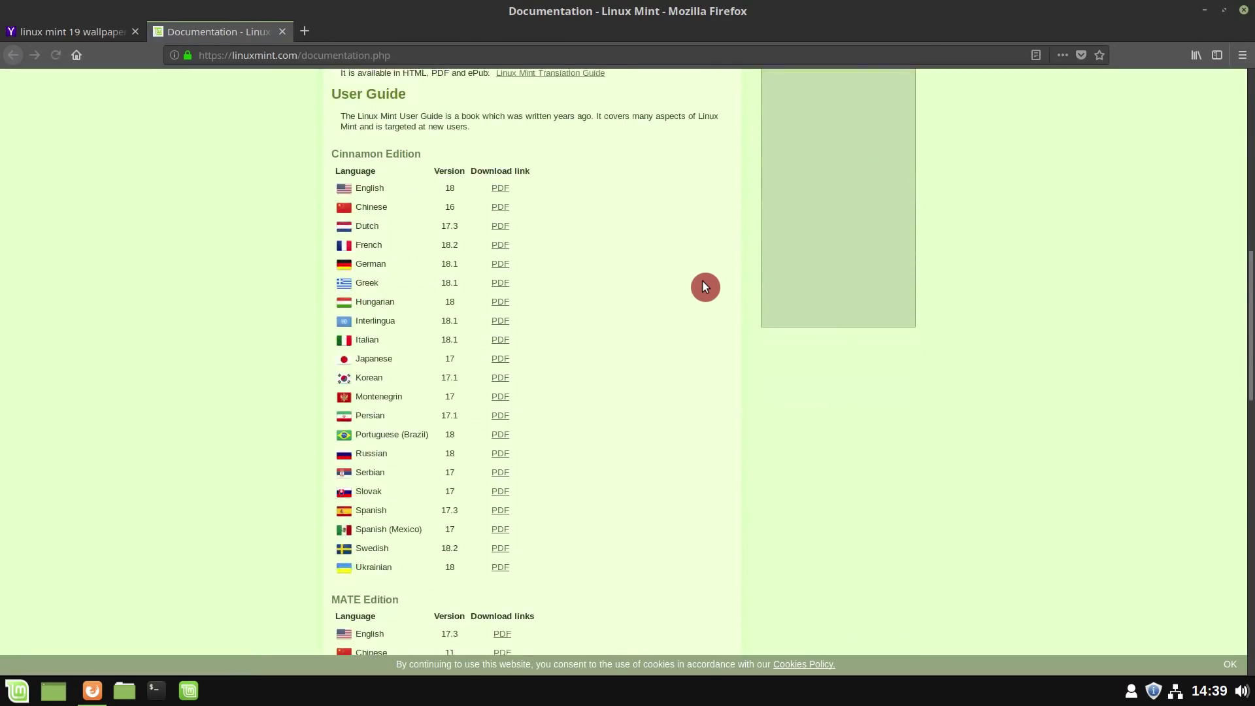
scroll(703, 283, "down", 10)
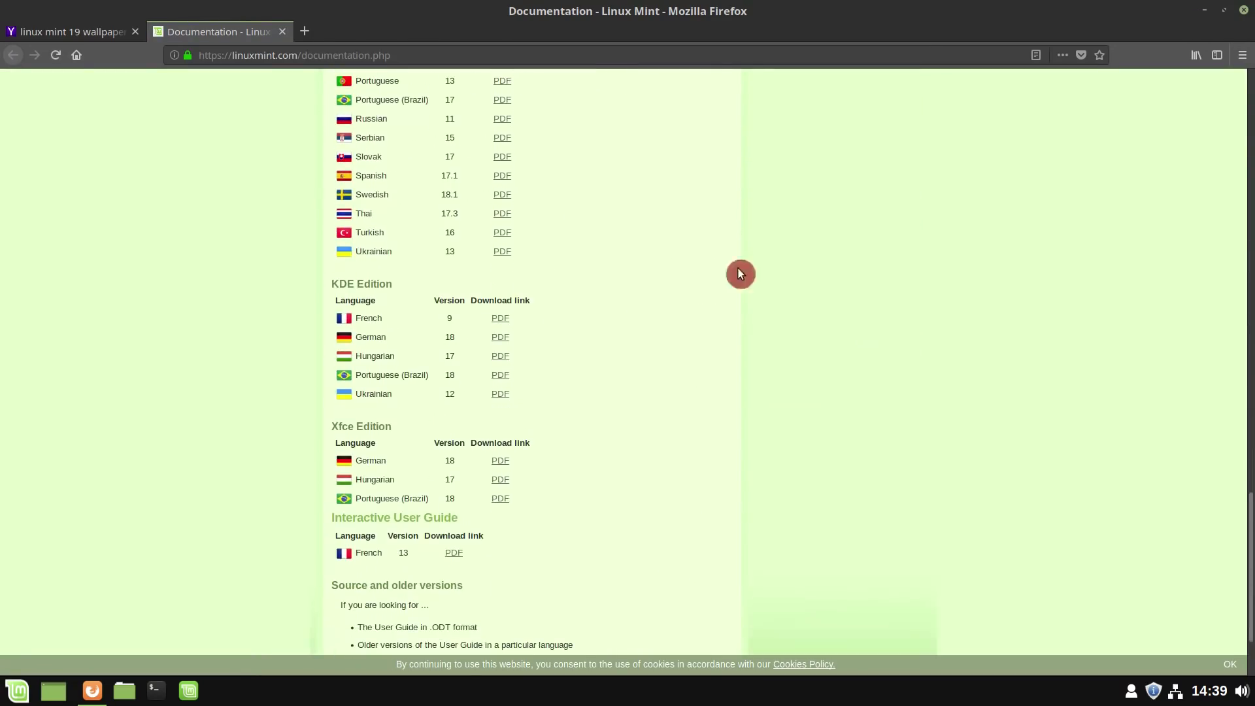
left_click(1243, 9)
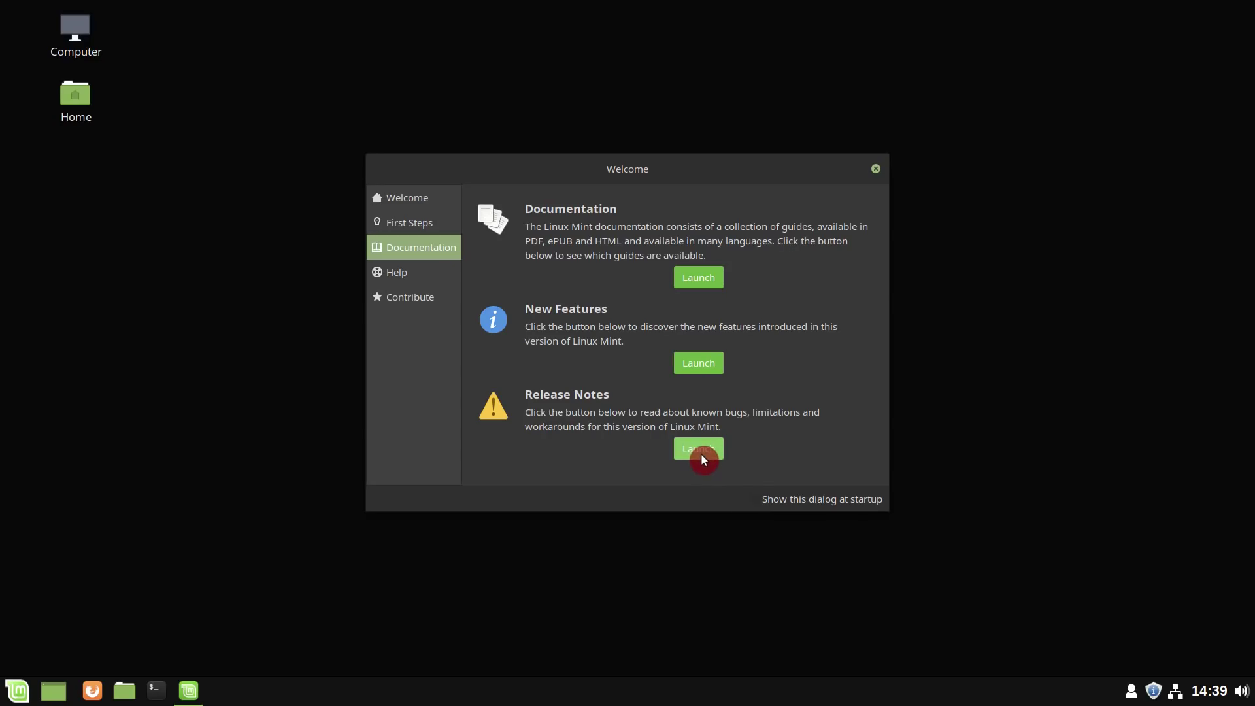
- Look over the Help section, then launch the Contribute section's Get Involved web page
left_click(438, 272)
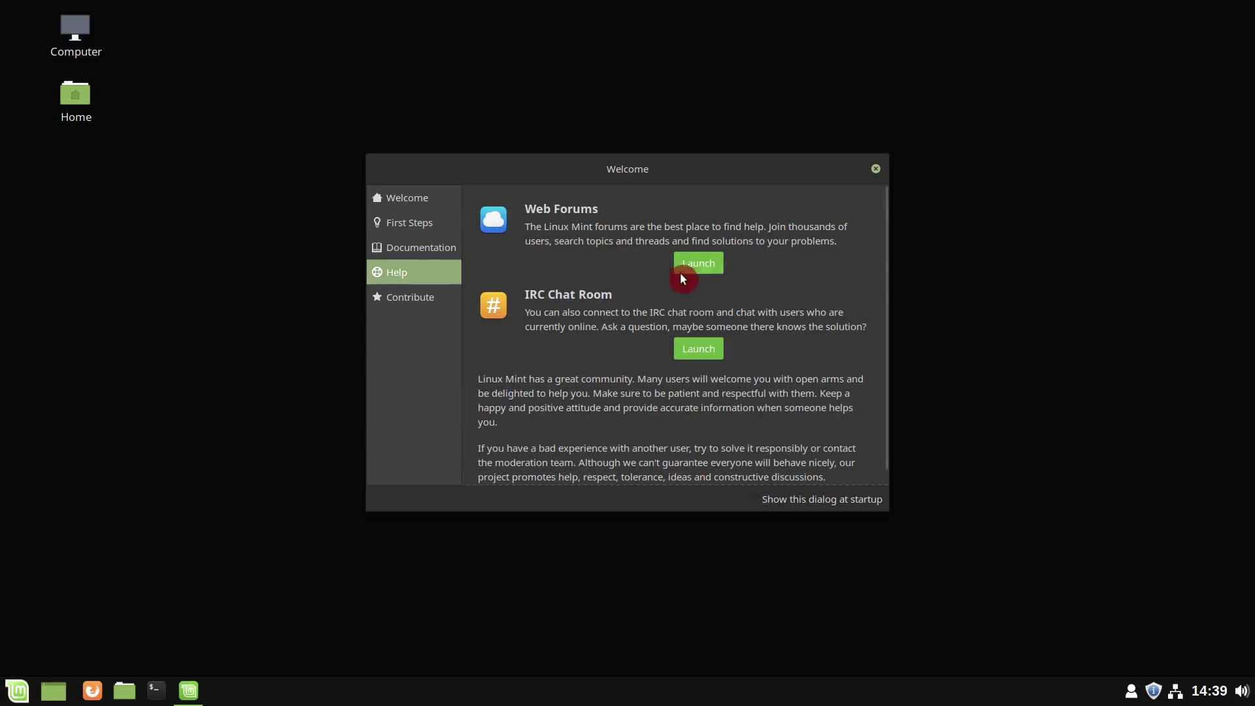
scroll(730, 367, "down", 1)
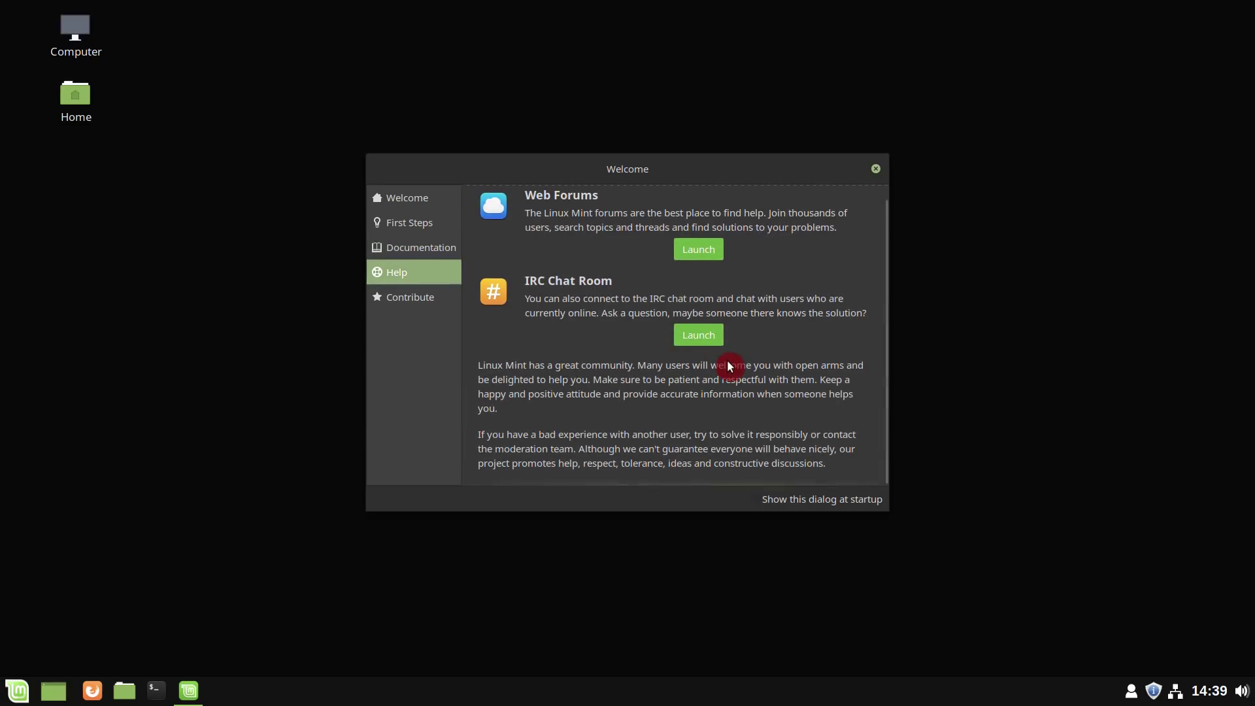
left_click(440, 298)
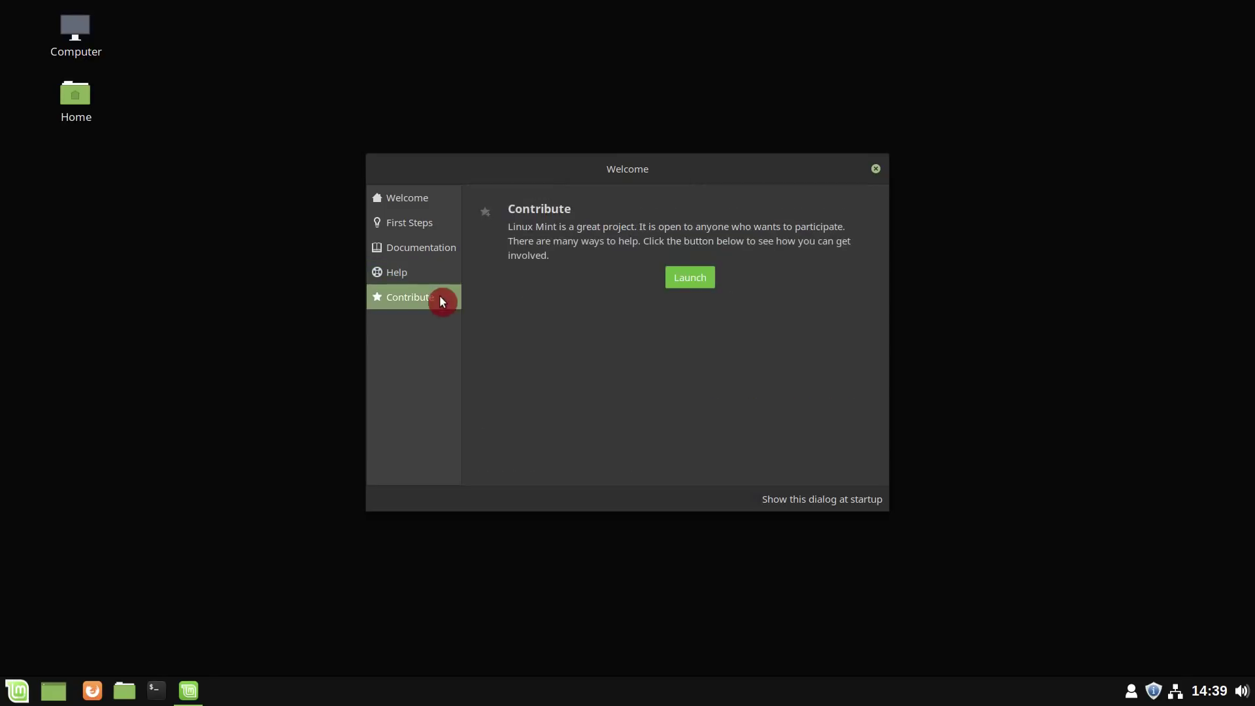
left_click(698, 282)
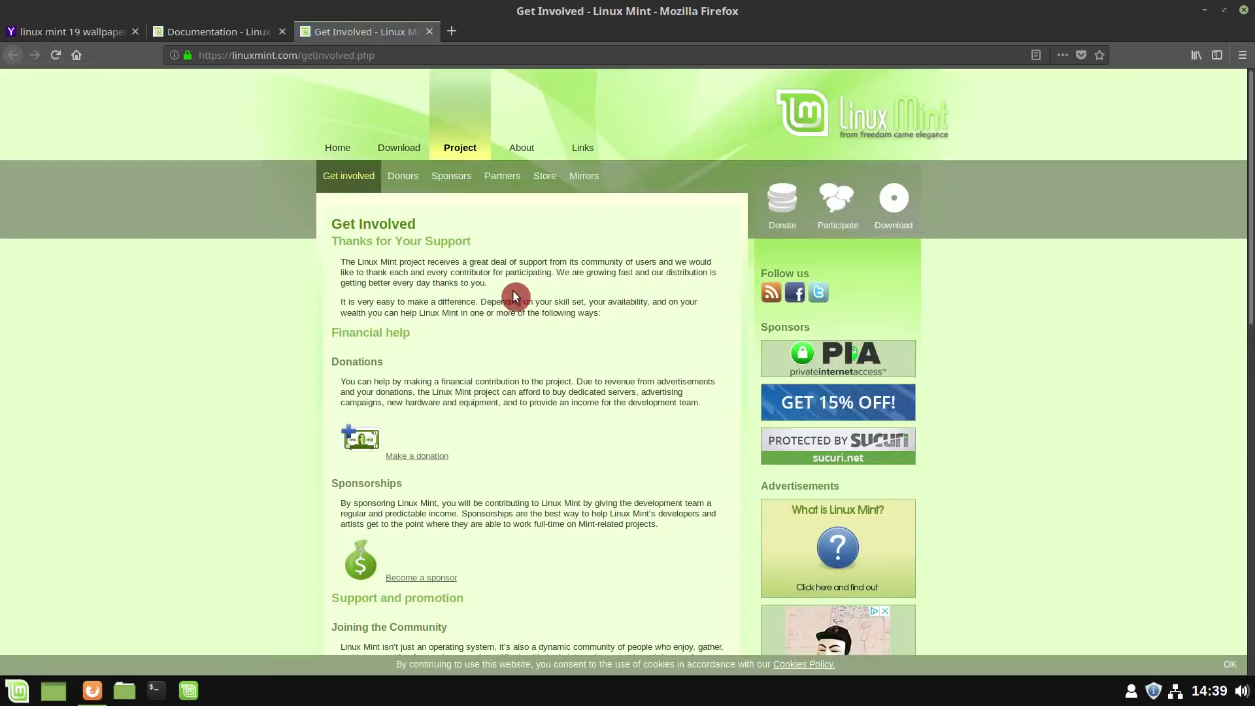
- Scroll through the Get Involved page, then close Firefox and the Welcome Screen
scroll(515, 295, "down", 10)
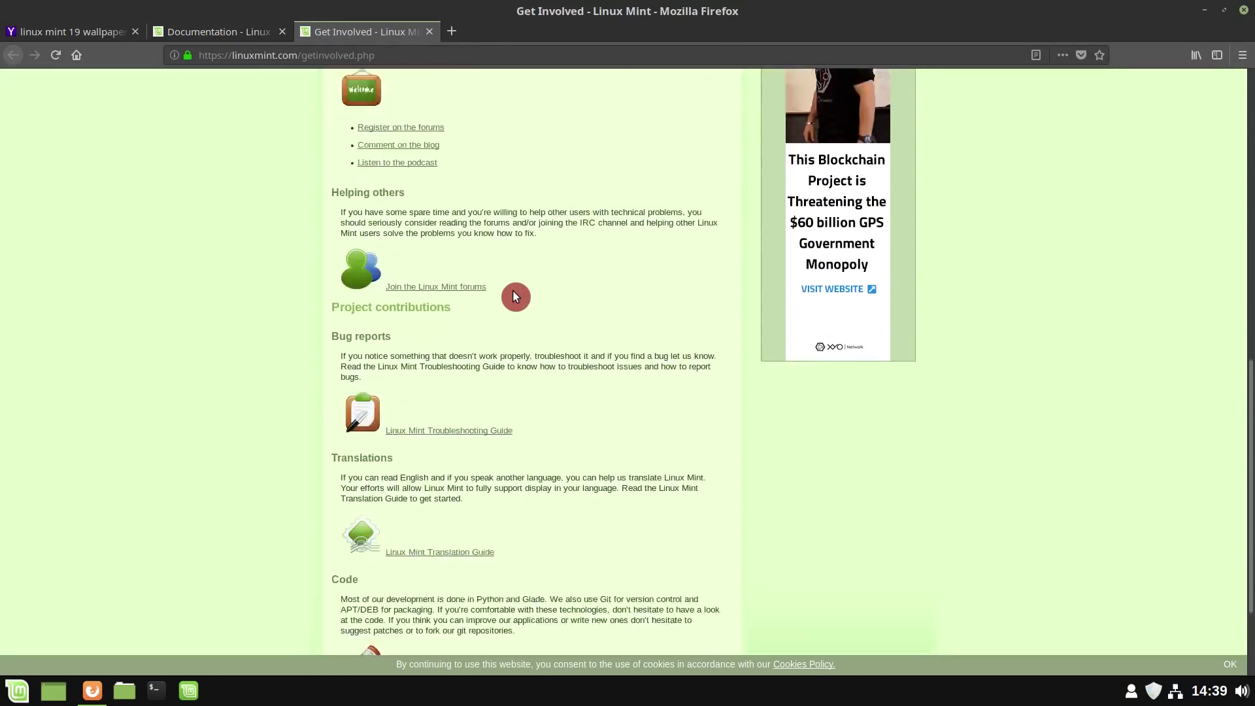
scroll(514, 292, "down", 2)
scroll(514, 293, "up", 2)
left_click(1243, 10)
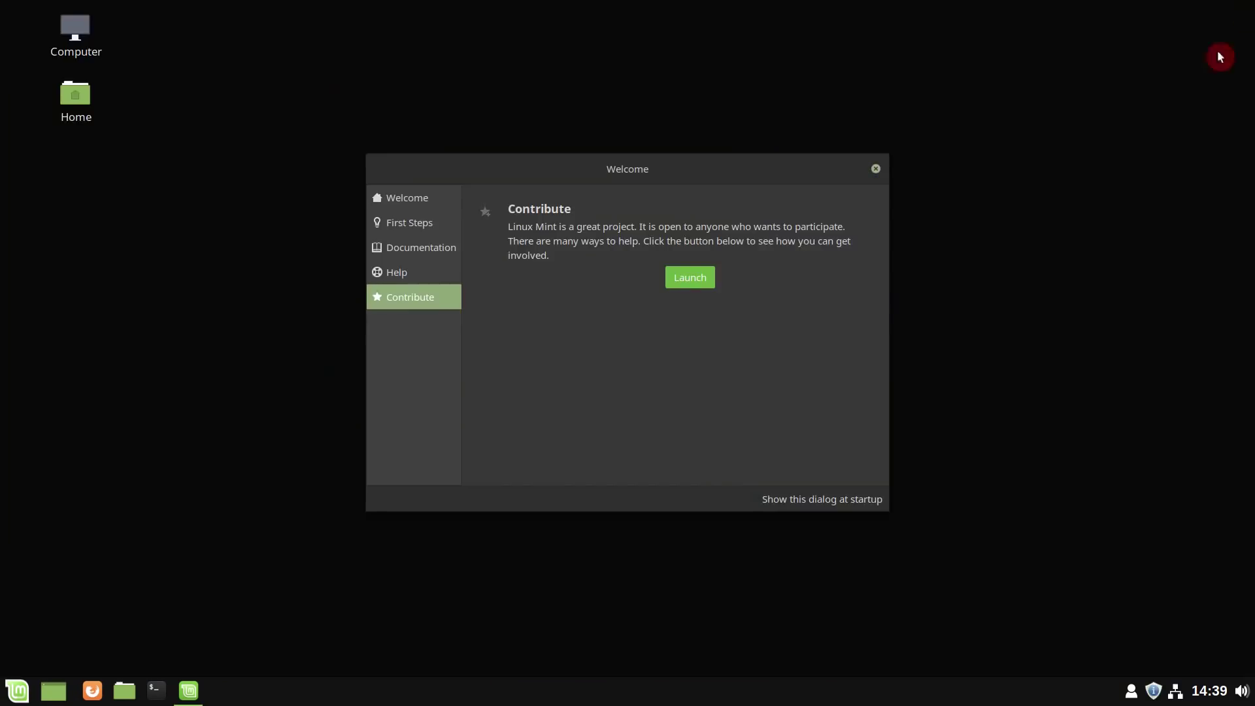
left_click(876, 169)
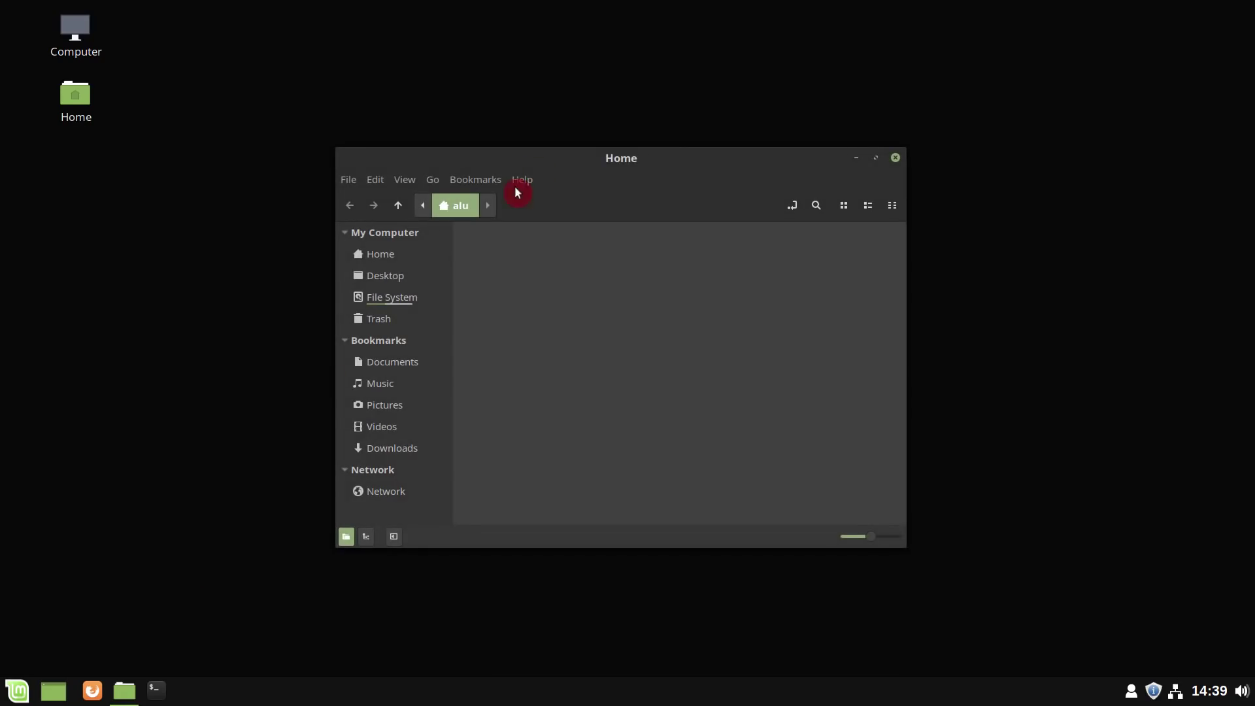
- Tile the file manager to the right half, left half and top-left quarter, then untile it
left_click_drag(619, 157, 1250, 54)
left_click_drag(1020, 11, 2, 351)
left_click_drag(300, 29, 2, 5)
left_click_drag(378, 76, 627, 6)
- Launch a terminal, snap it to the bottom half, float both windows, and open System Settings
left_click(154, 689)
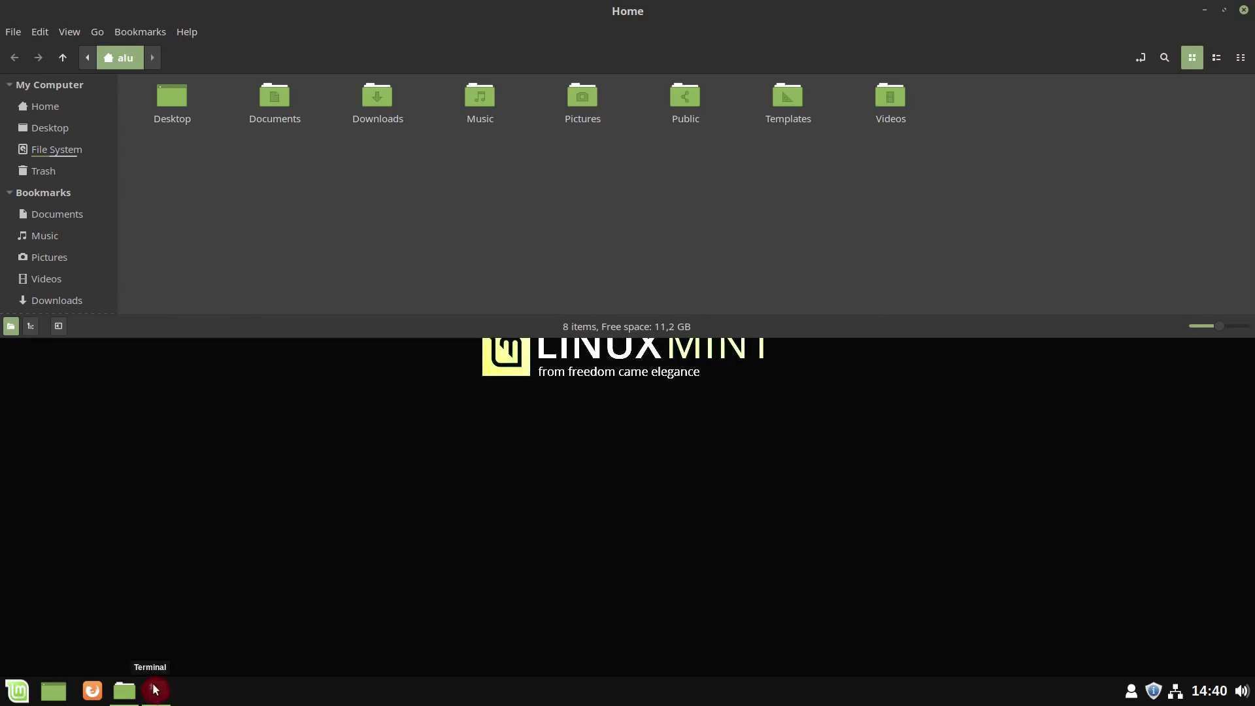
left_click_drag(682, 191, 622, 700)
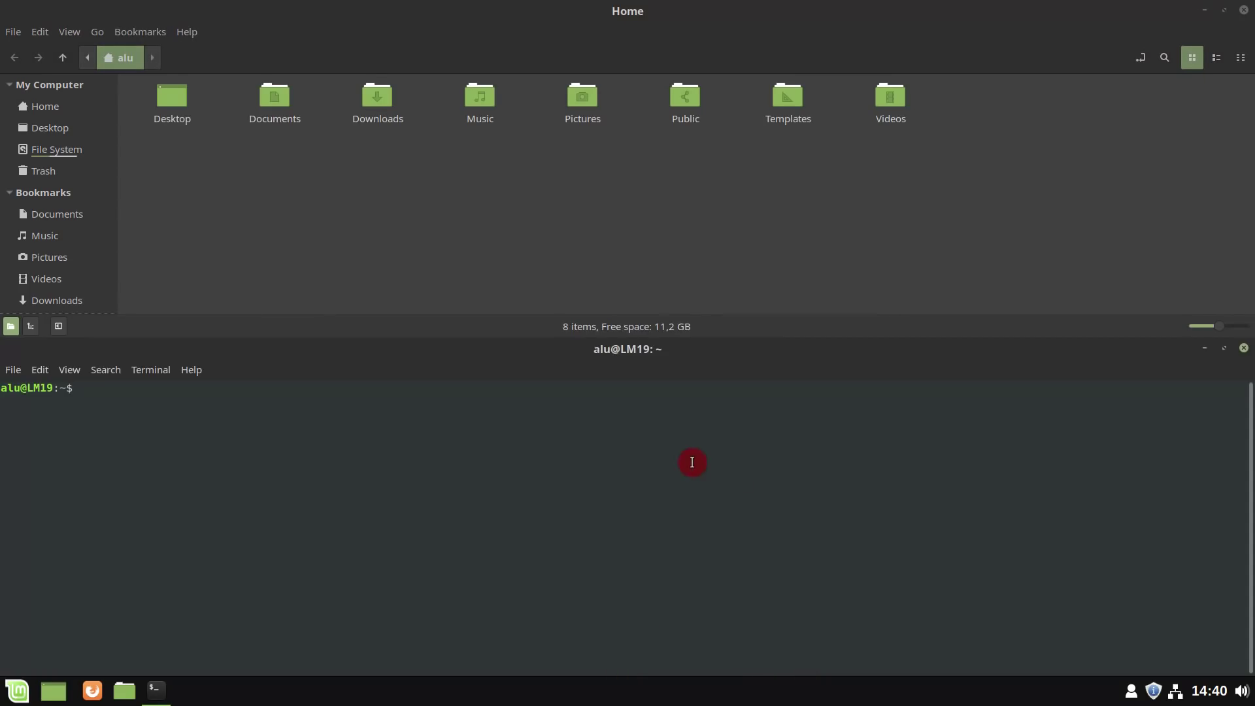
left_click_drag(646, 350, 873, 201)
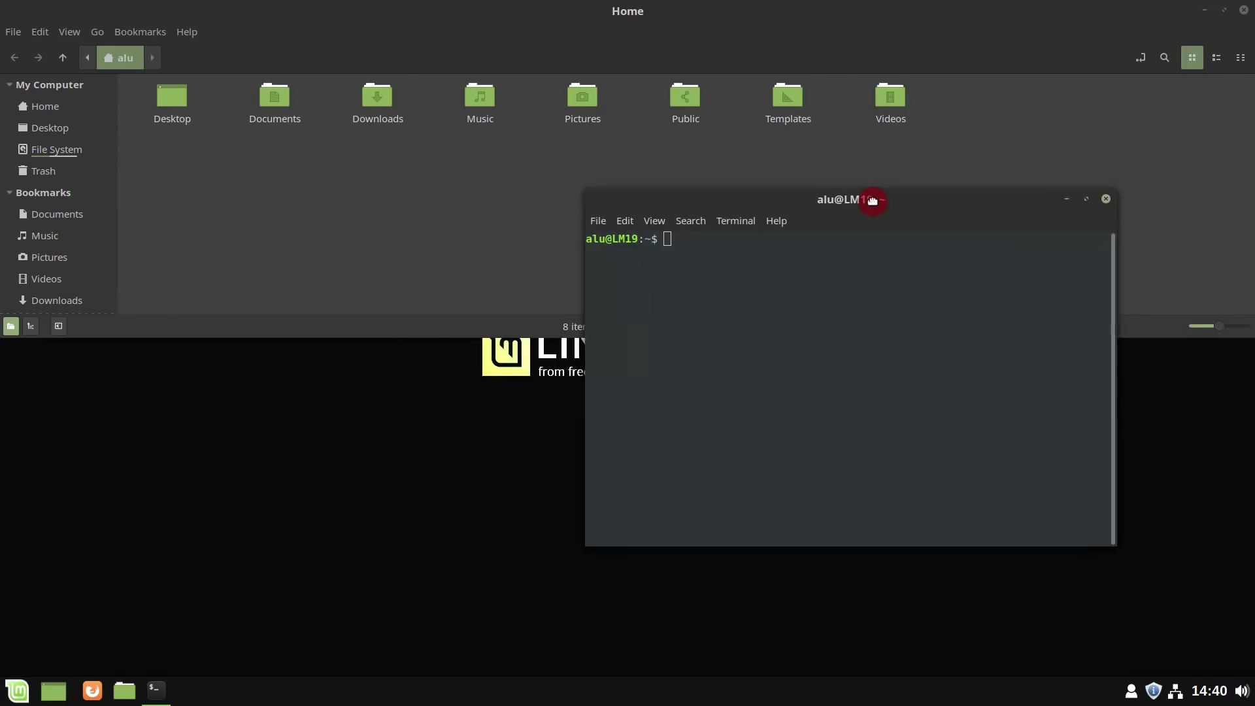
left_click_drag(874, 45, 499, 76)
left_click(15, 690)
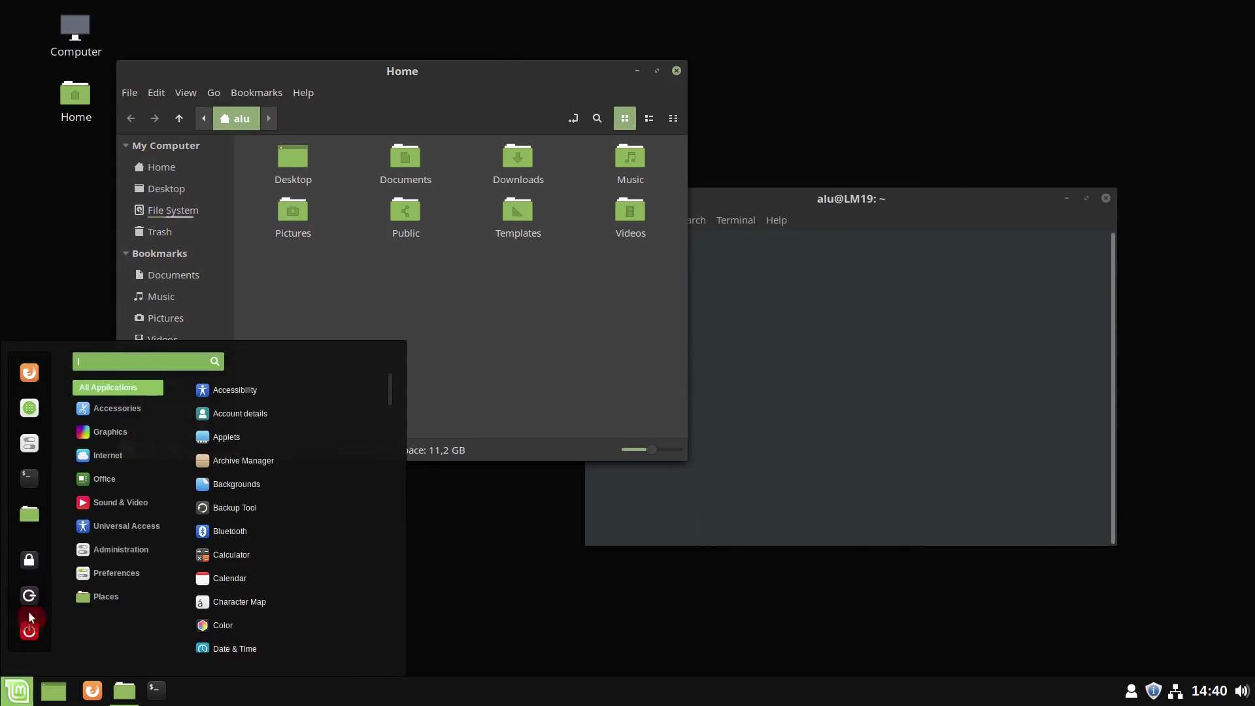
left_click(37, 446)
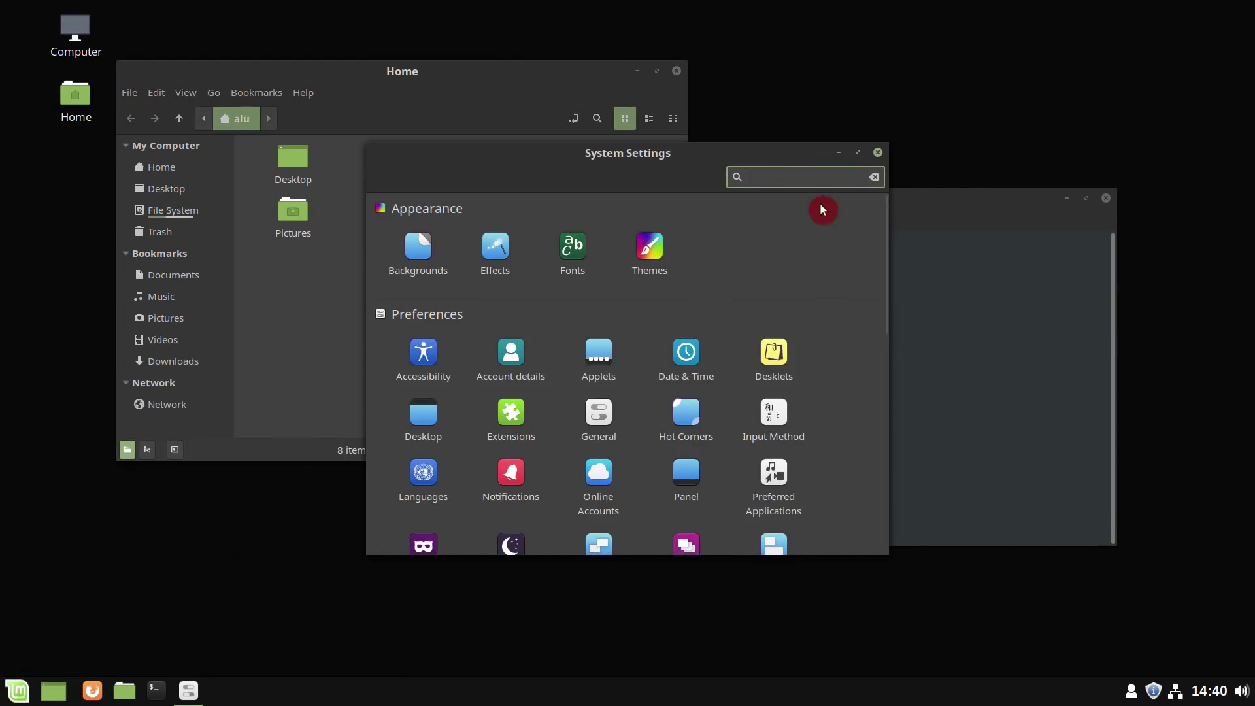
- Set window borders to Mint-Y-Dark in Themes, keeping Mint-Y icons, and return to the overview
left_click(858, 154)
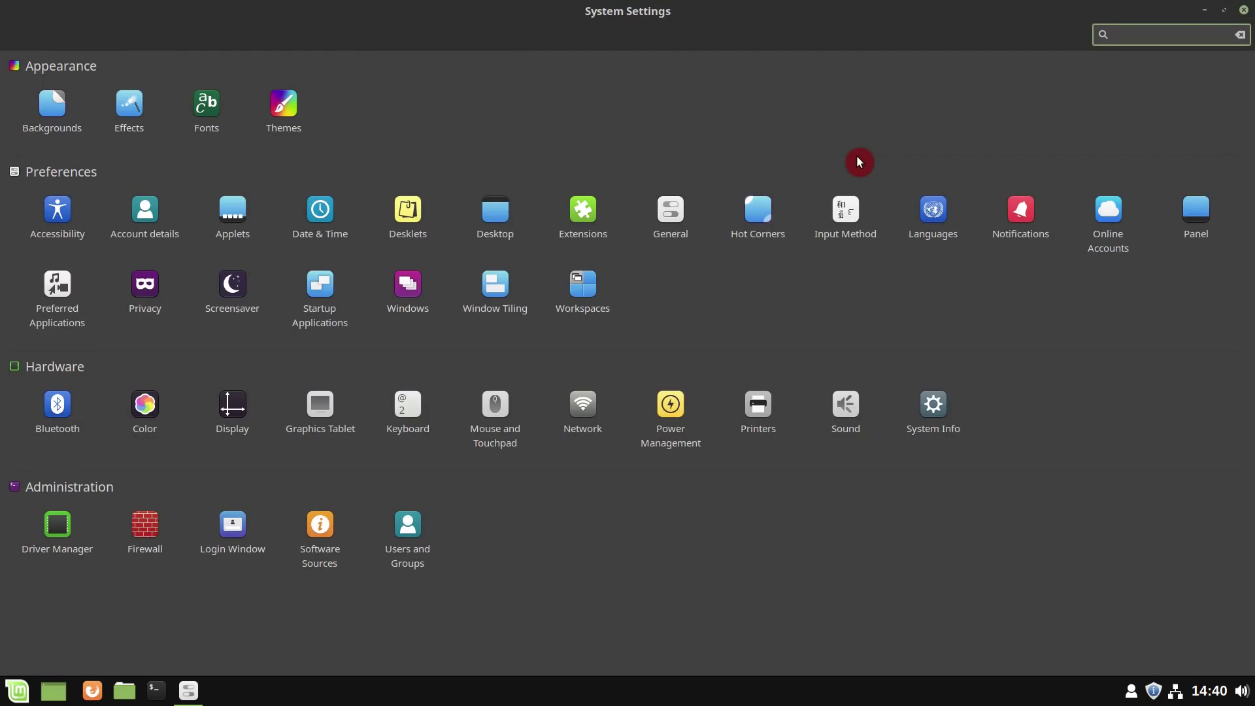
left_click(275, 113)
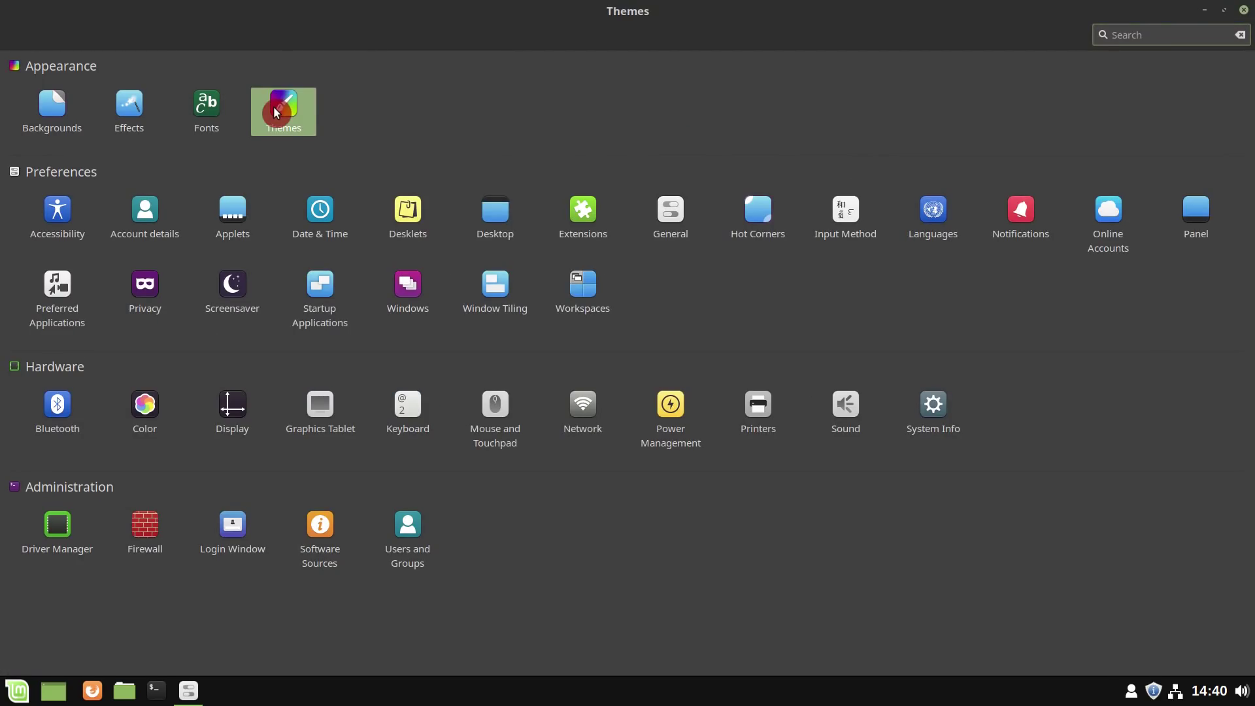
left_click(1134, 130)
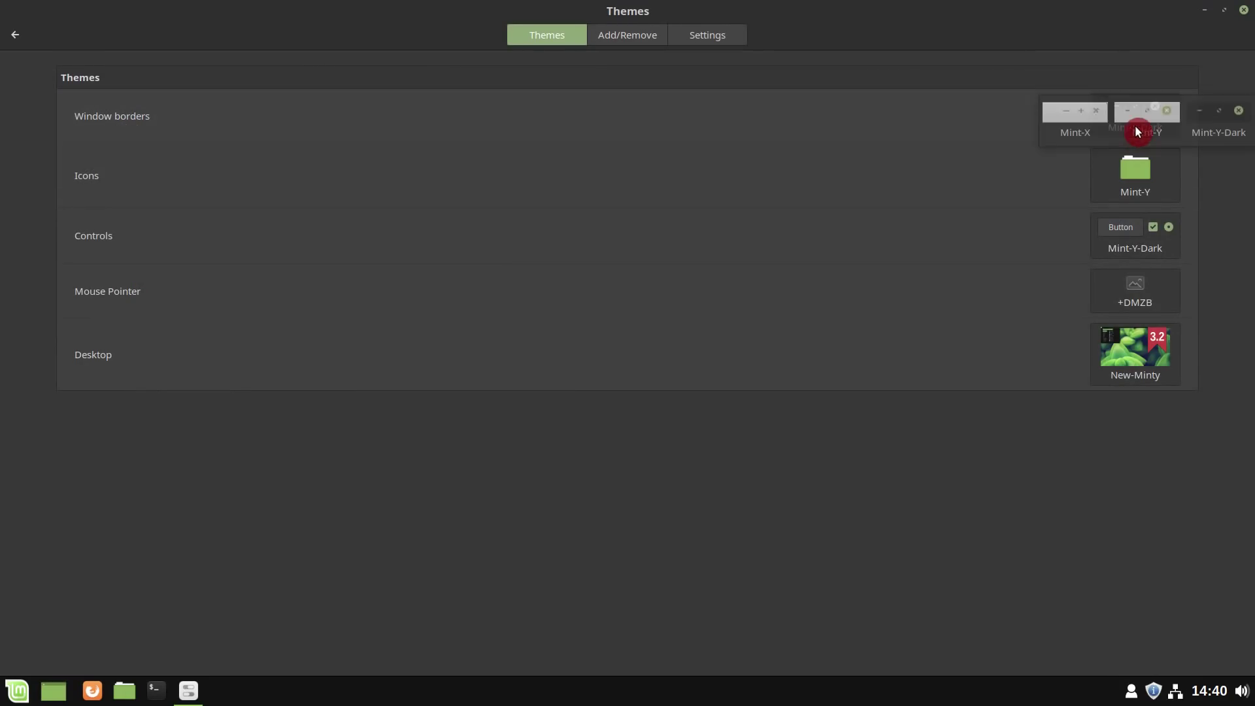
left_click(1219, 124)
left_click(1168, 187)
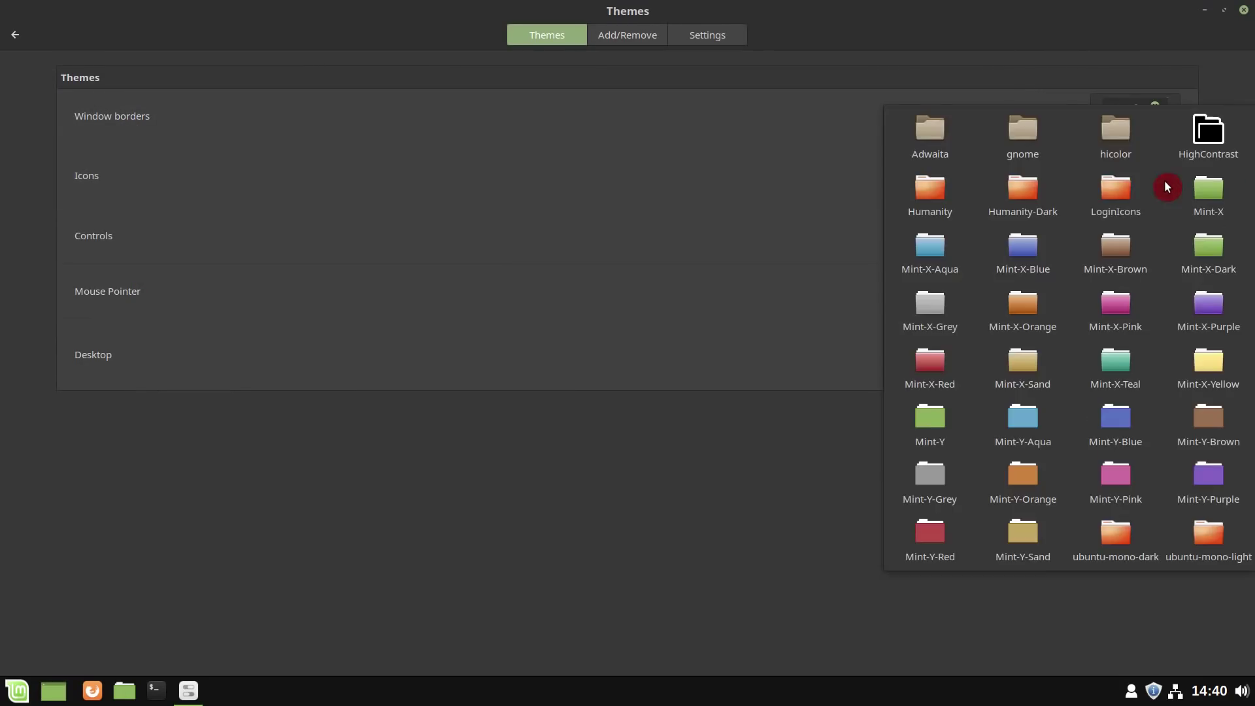
left_click(803, 520)
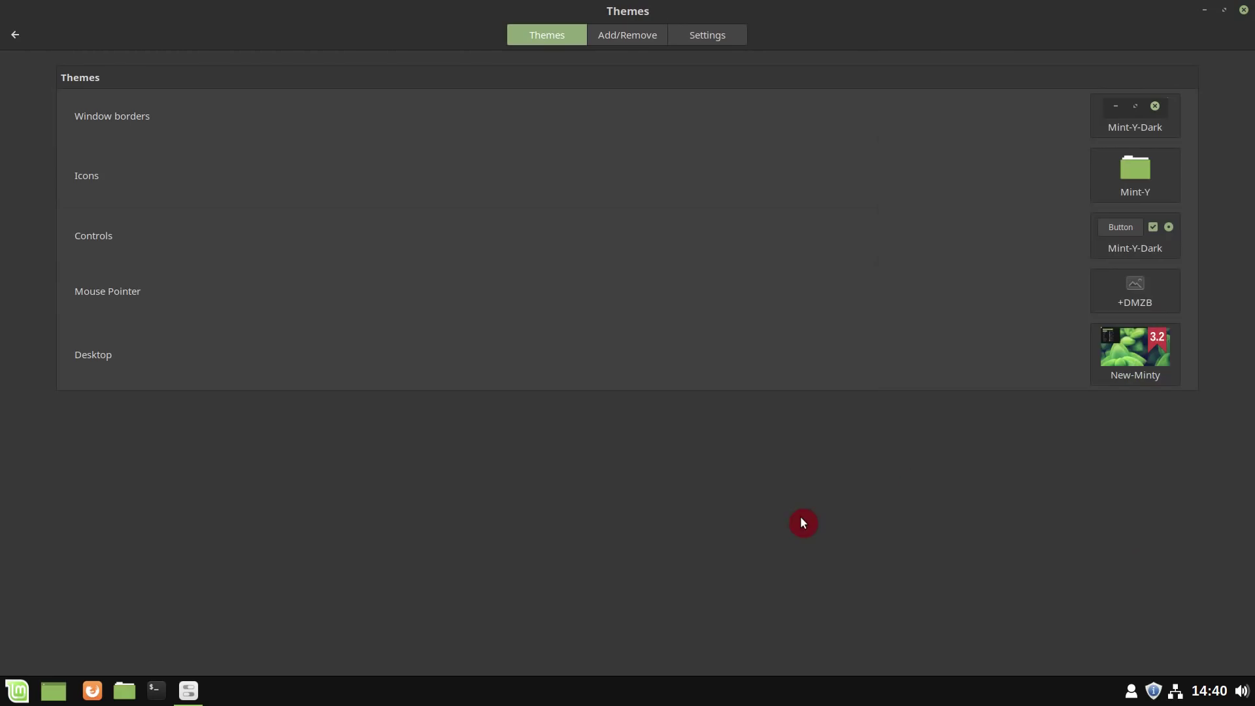
left_click(16, 35)
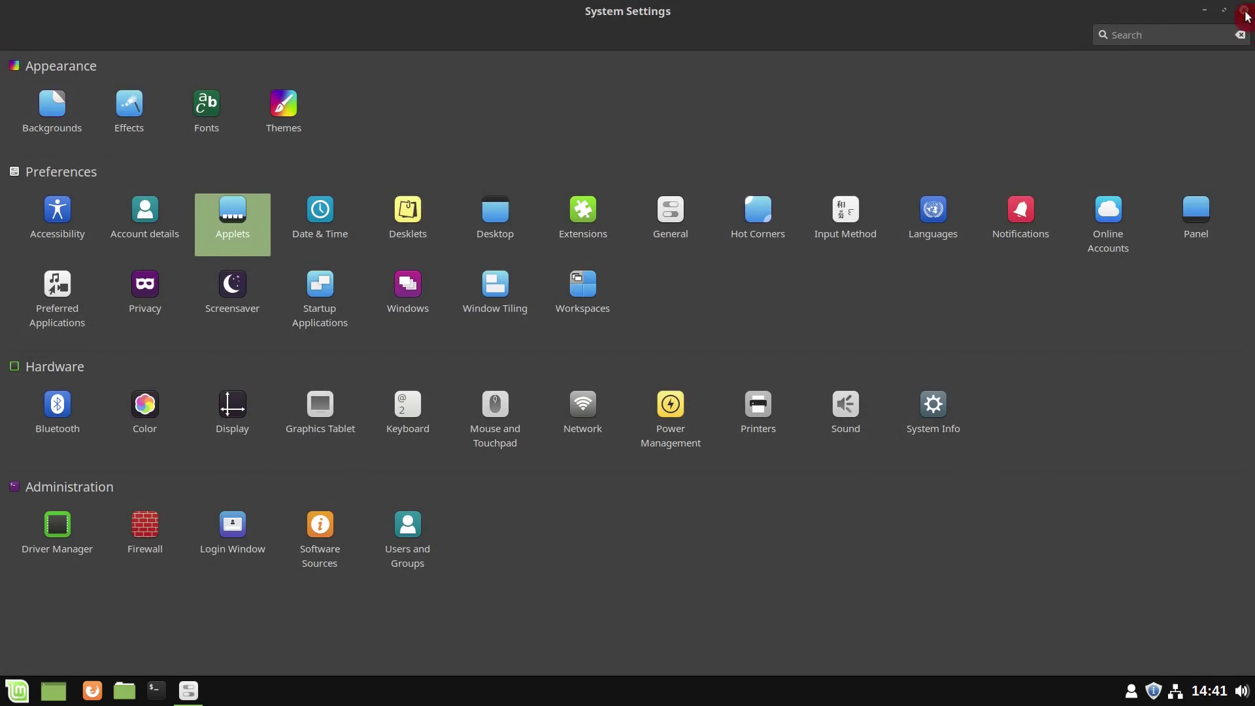
- Close all windows, reopen Home in Nemo, show its embedded terminal, and toggle the information panel
left_click(1244, 12)
left_click(678, 72)
left_click(1103, 197)
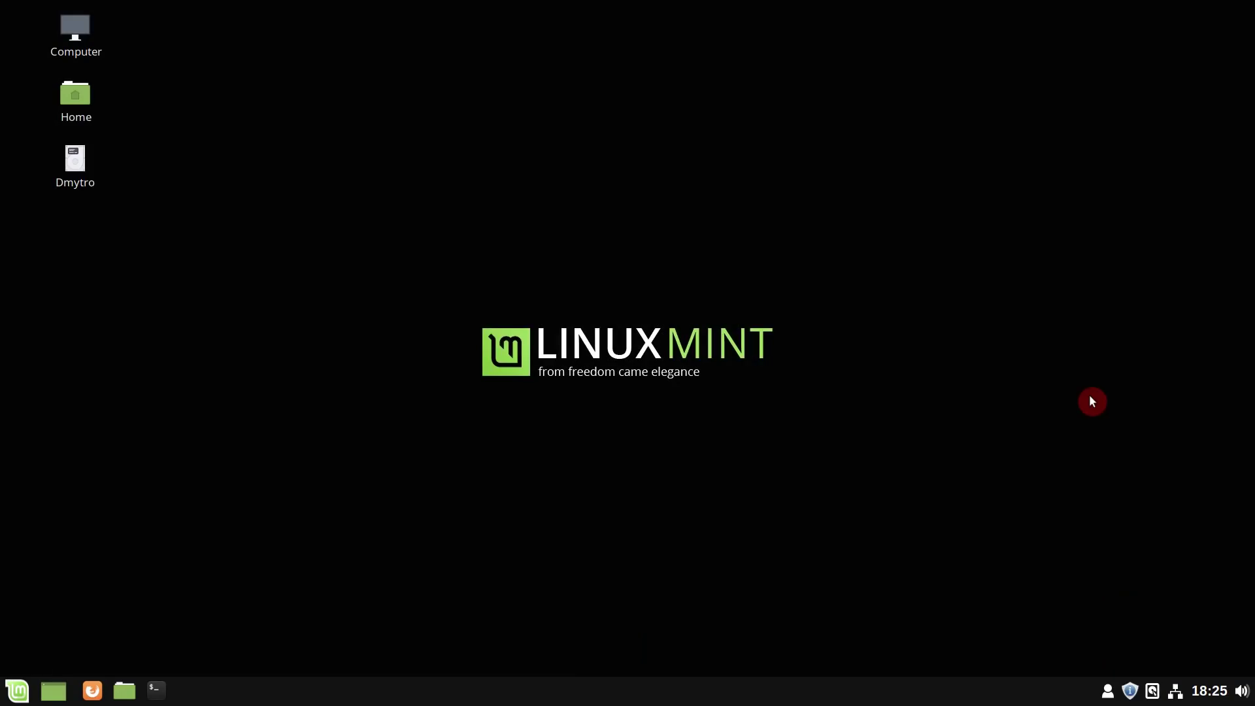
left_click(125, 691)
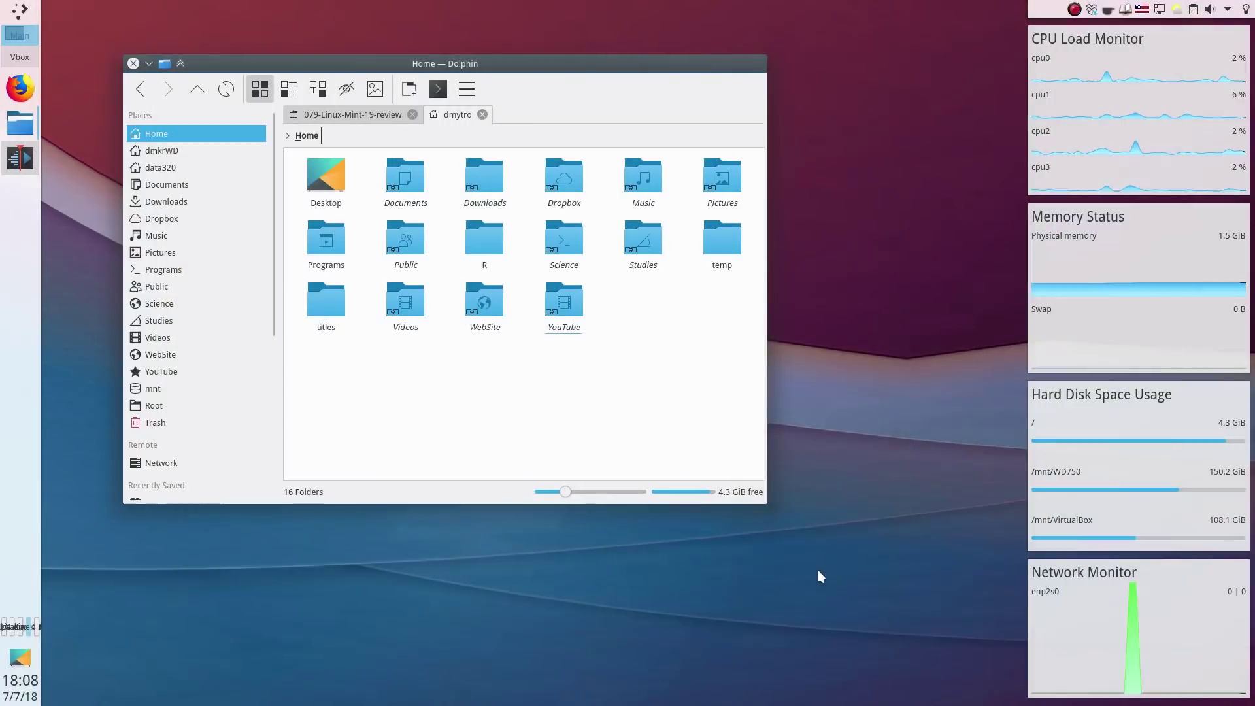
key("F4")
key("F11")
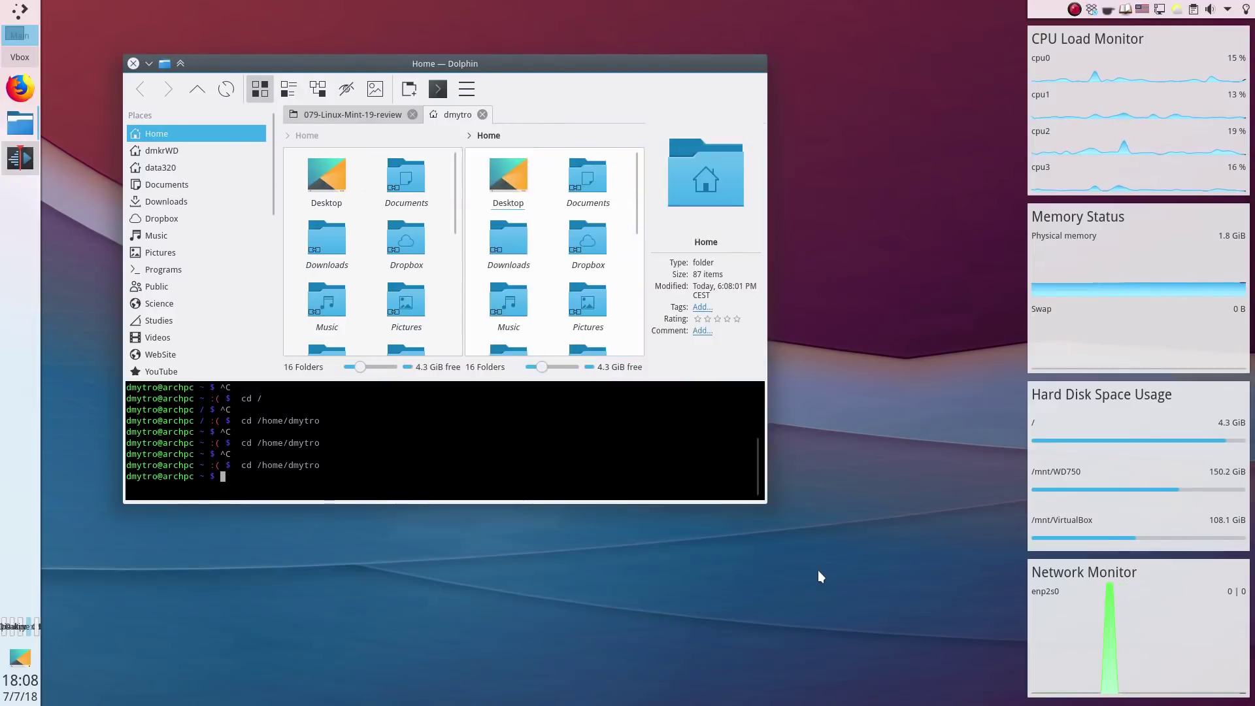
key("F11")
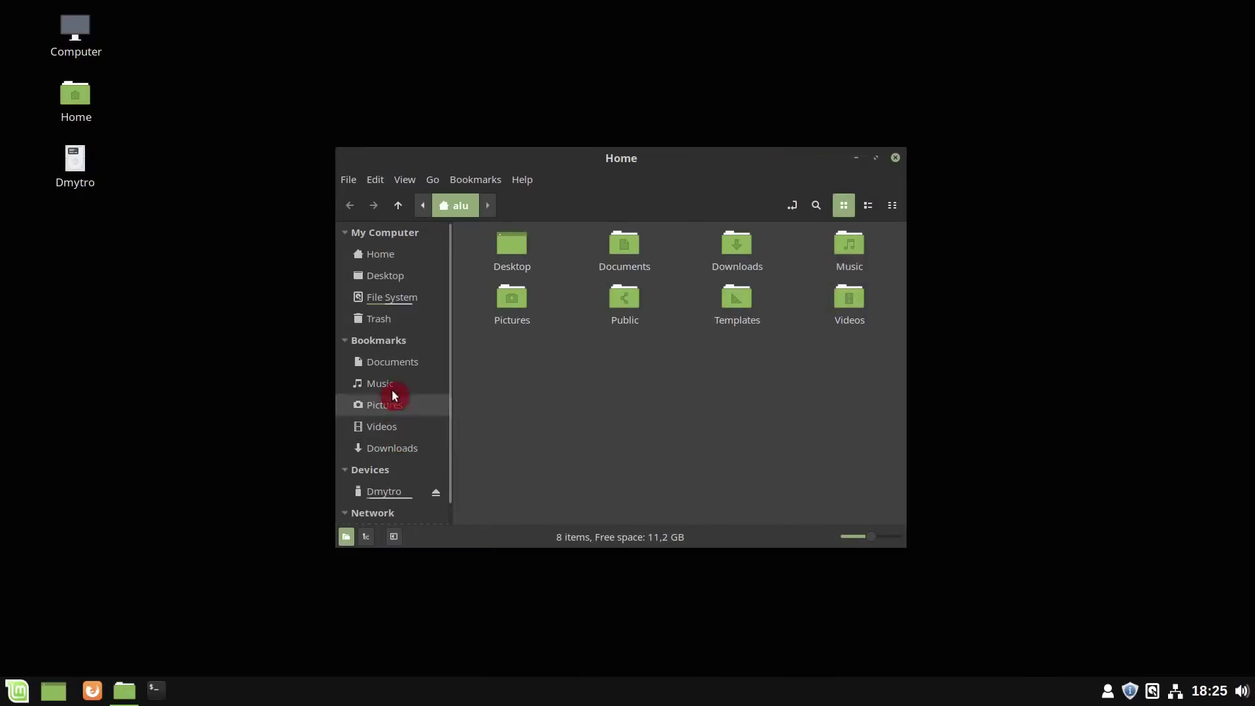
- Browse File System > usr > bin and show the files as a detailed list
left_click(392, 302)
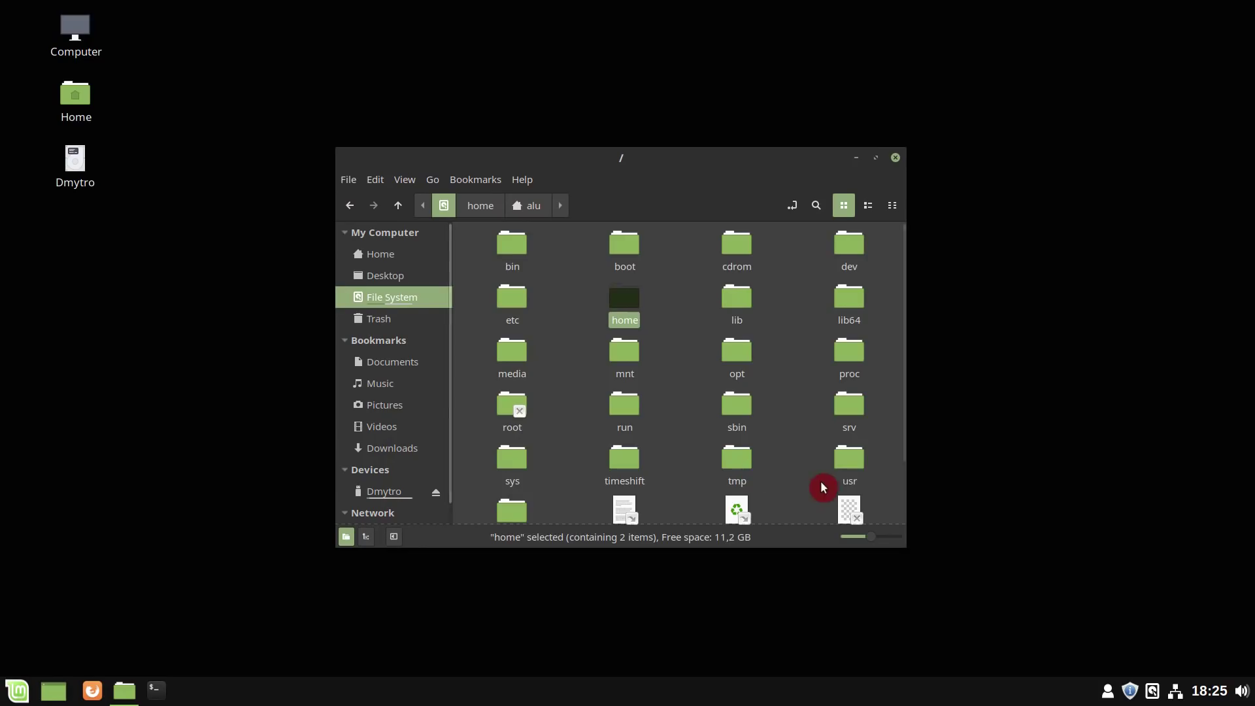
double_click(849, 466)
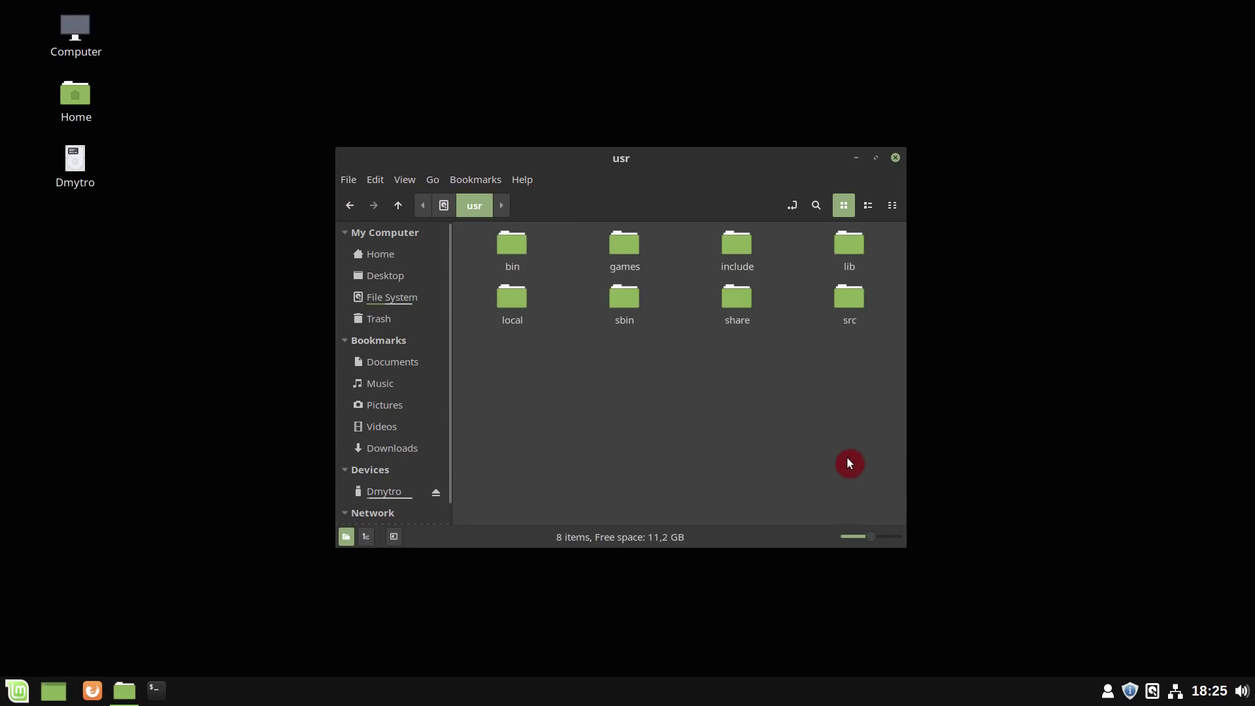
double_click(500, 252)
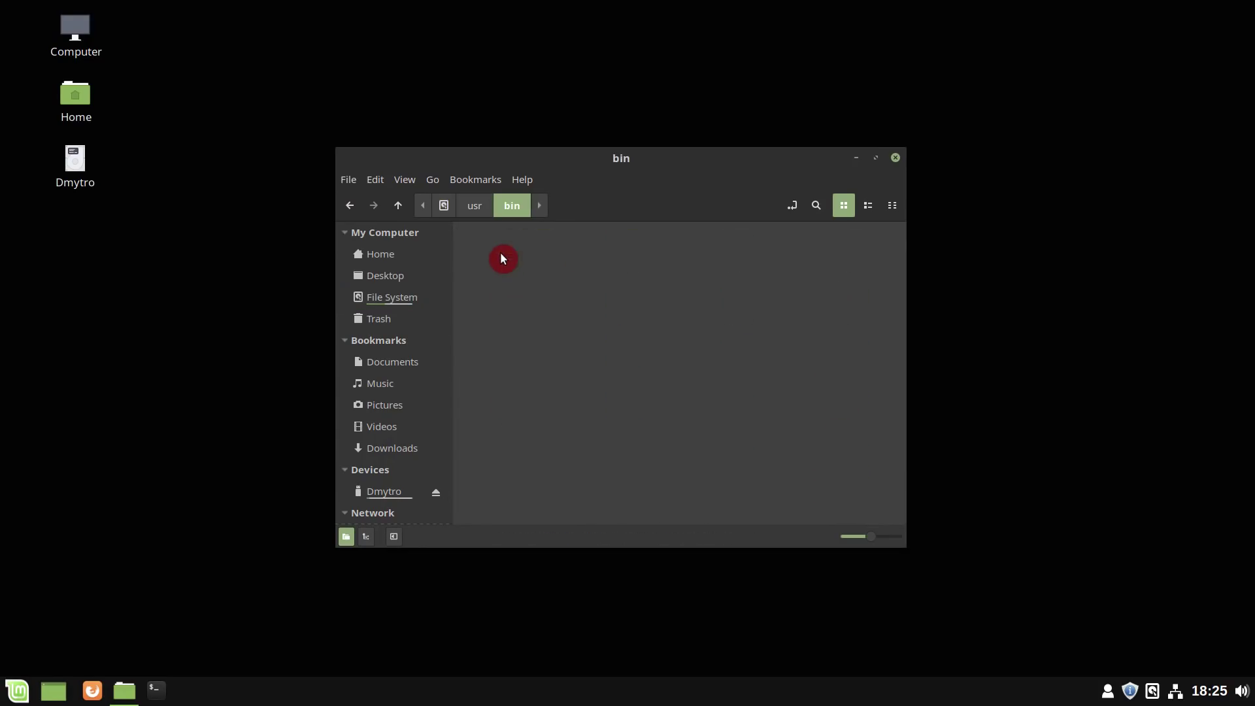
left_click(868, 205)
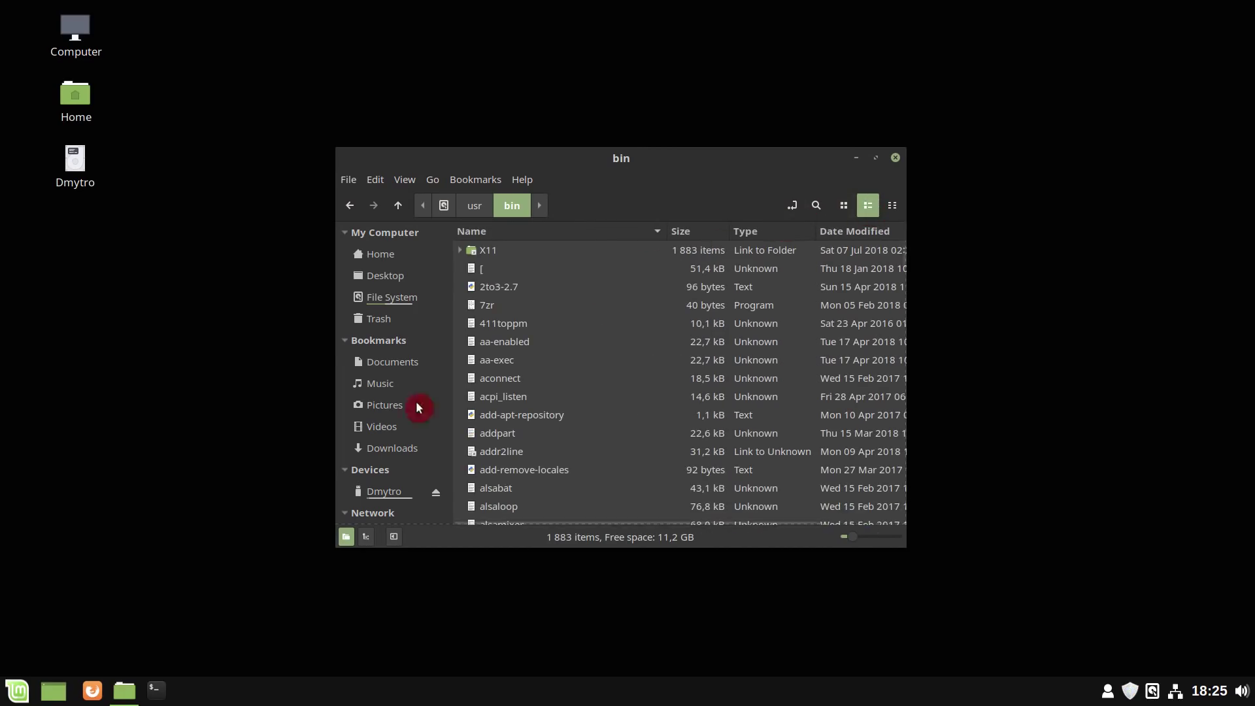
- Copy big_buck_bunny_480p_stereo.avi from the external drive into Videos, then return to Home
left_click(380, 489)
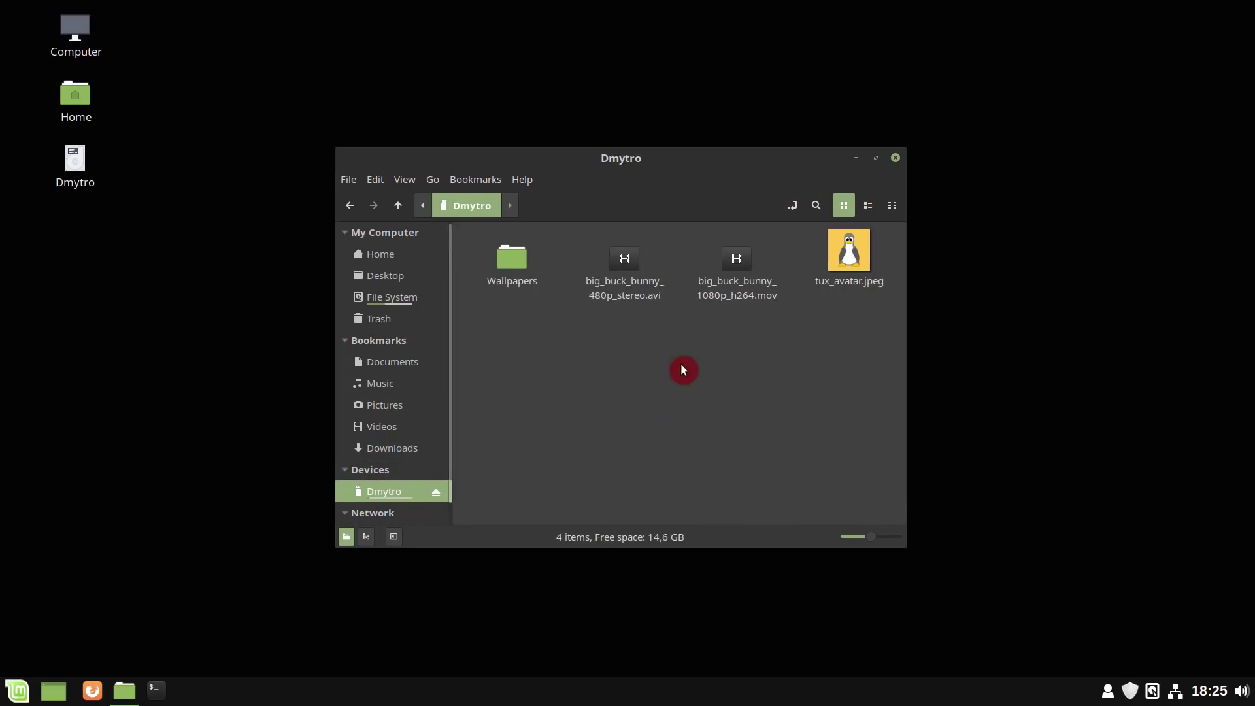
left_click(634, 292)
right_click(634, 291)
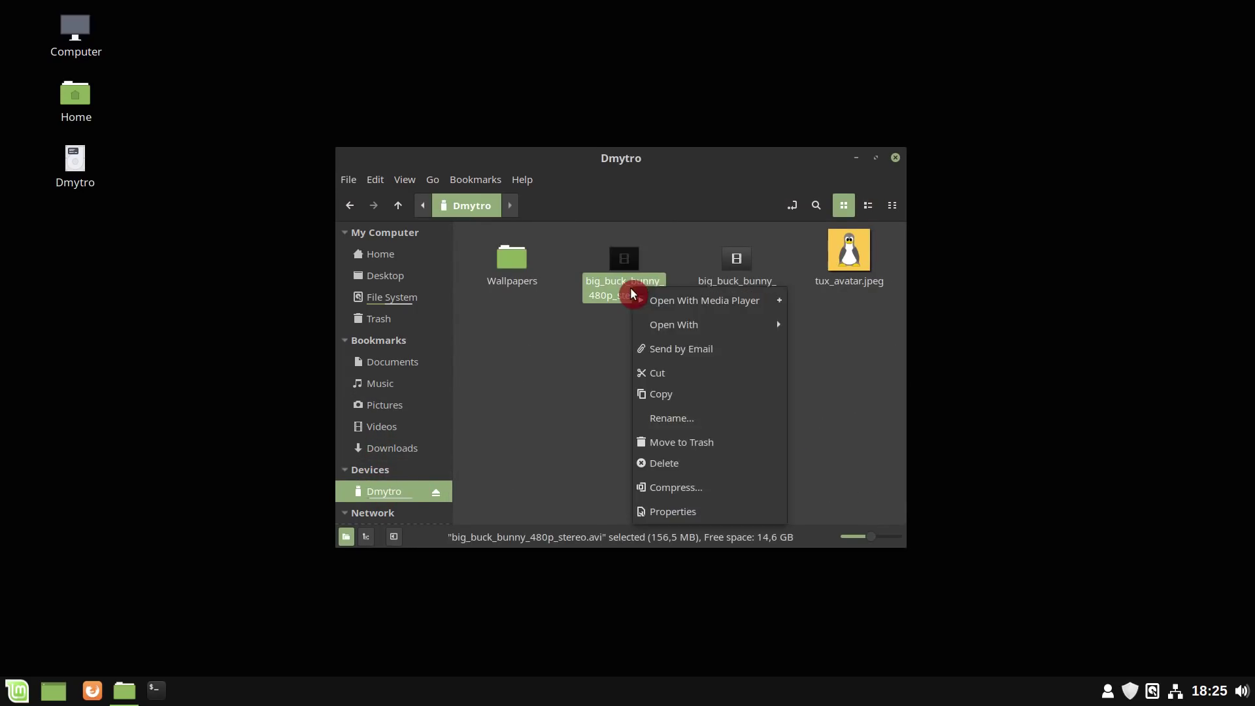
left_click(669, 395)
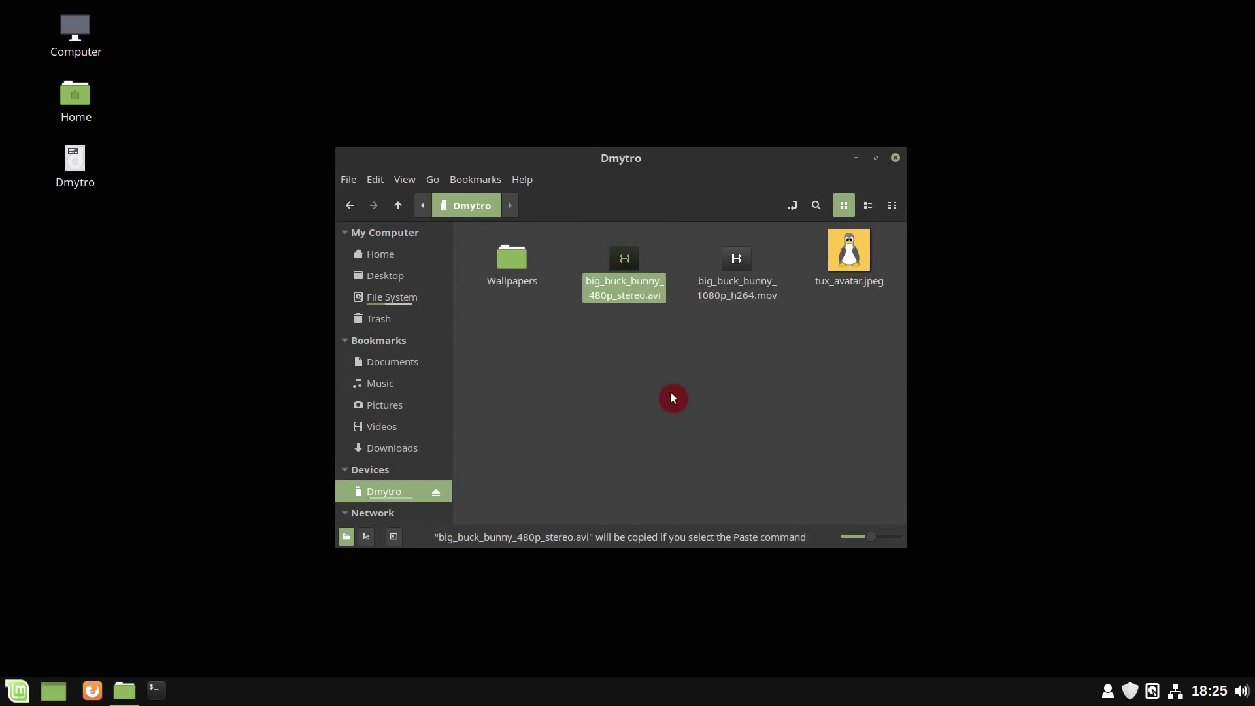
left_click(397, 424)
right_click(597, 366)
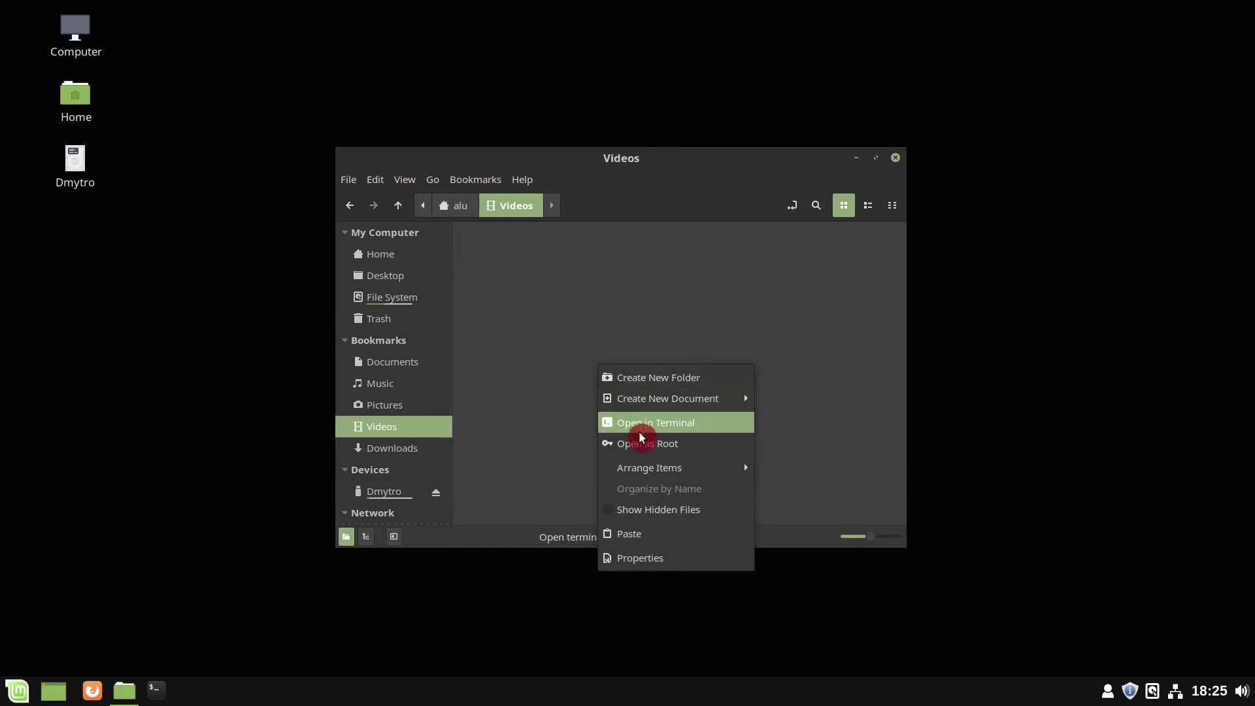
left_click(652, 533)
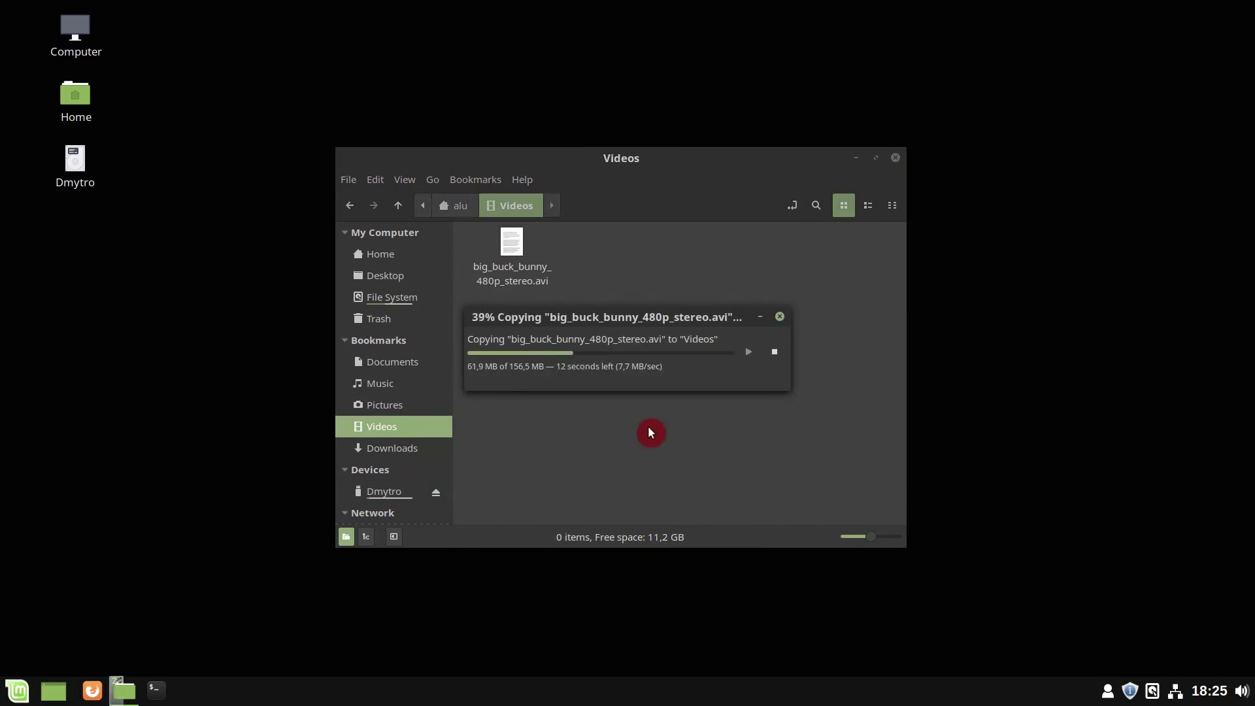
left_click(372, 259)
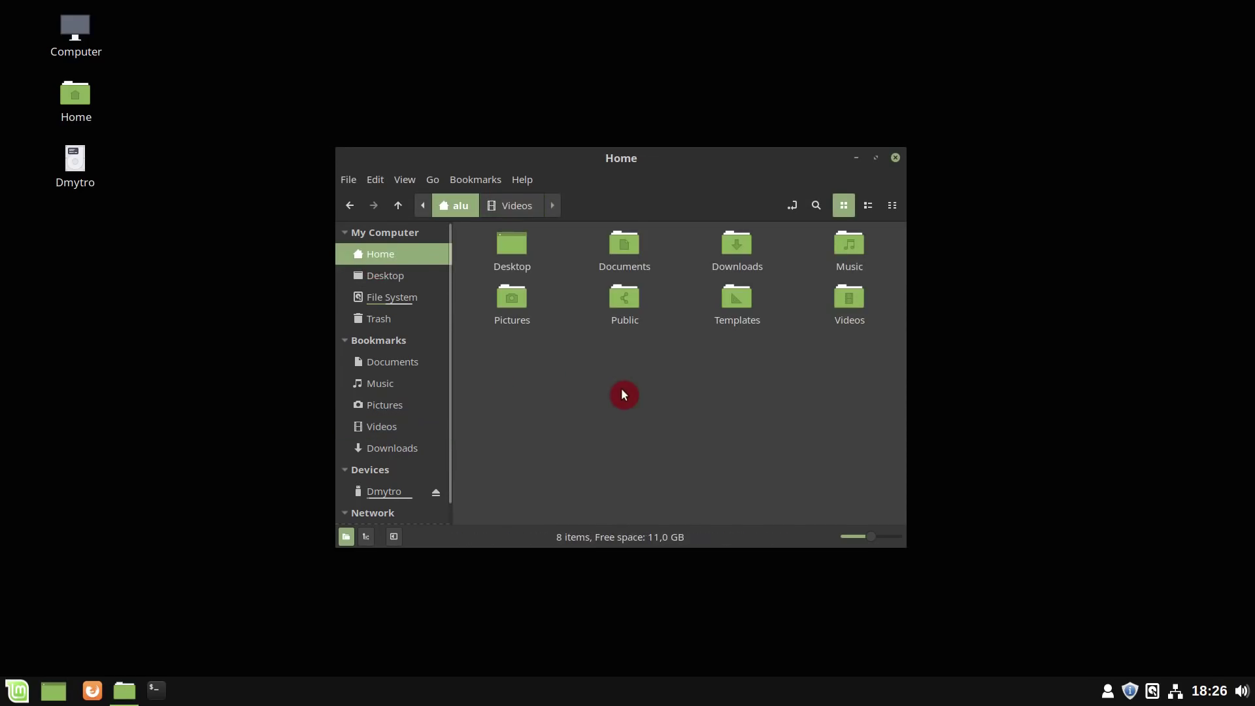
- Search Downloads for 'linux', clear and close the search, and go back to Home
double_click(749, 244)
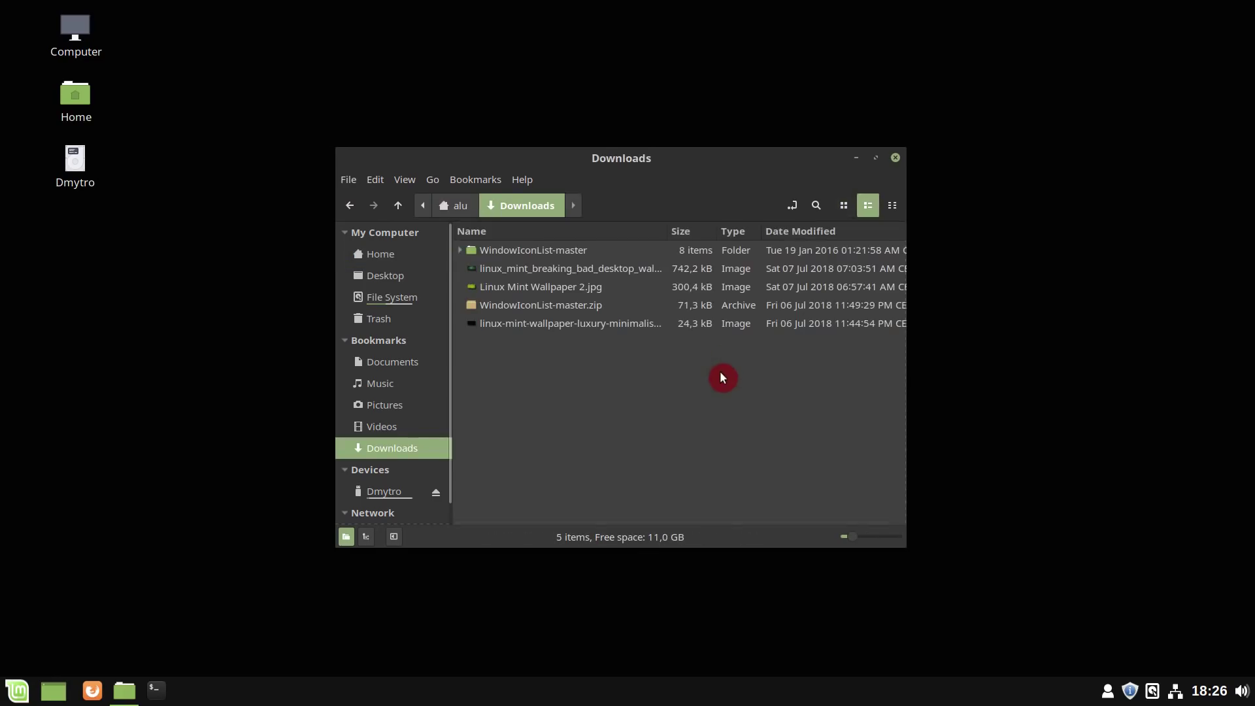
left_click(869, 210)
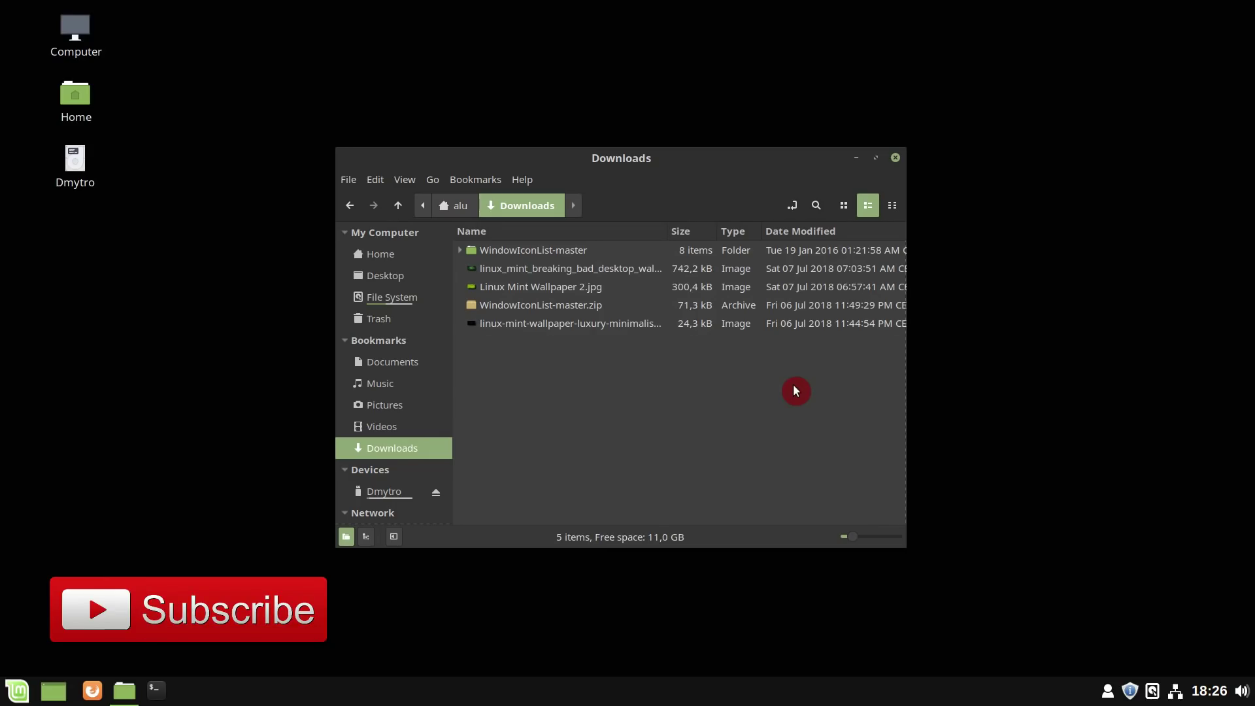
left_click(817, 207)
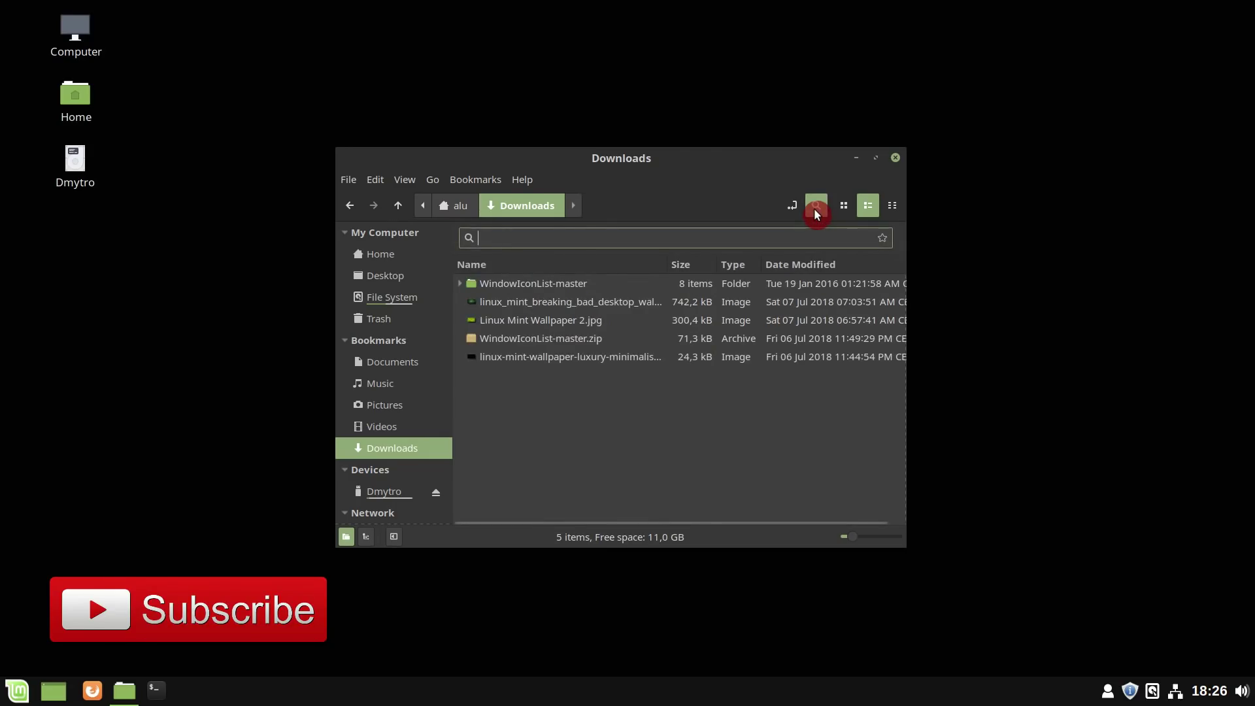
type("linux")
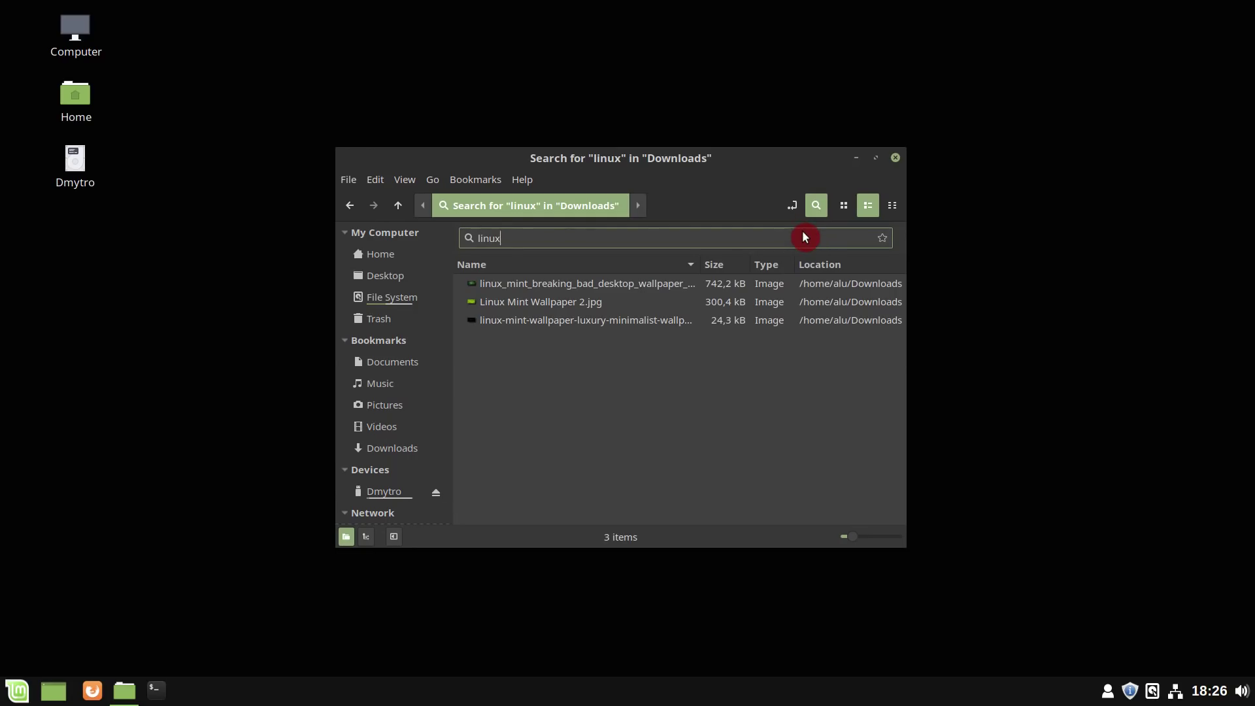
key("BackSpace")
key("BackSpace")
key("BackSpace")
key("BackSpace")
key("BackSpace")
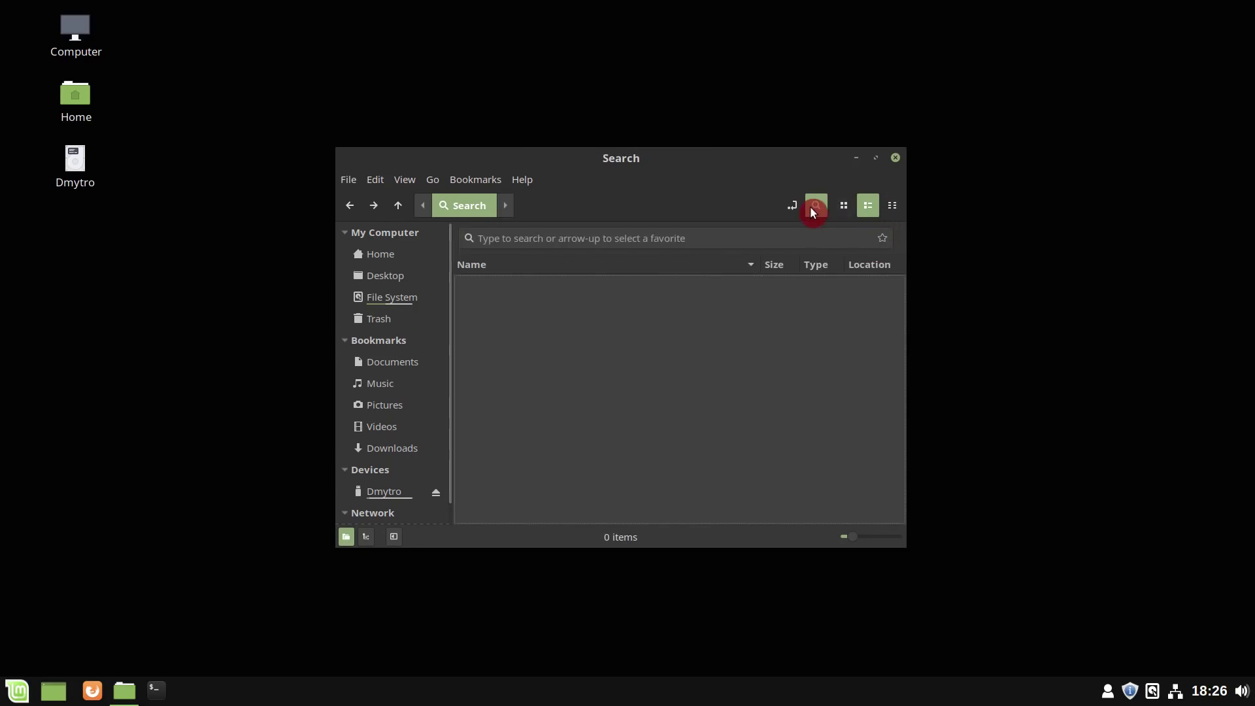
left_click(811, 207)
left_click(406, 259)
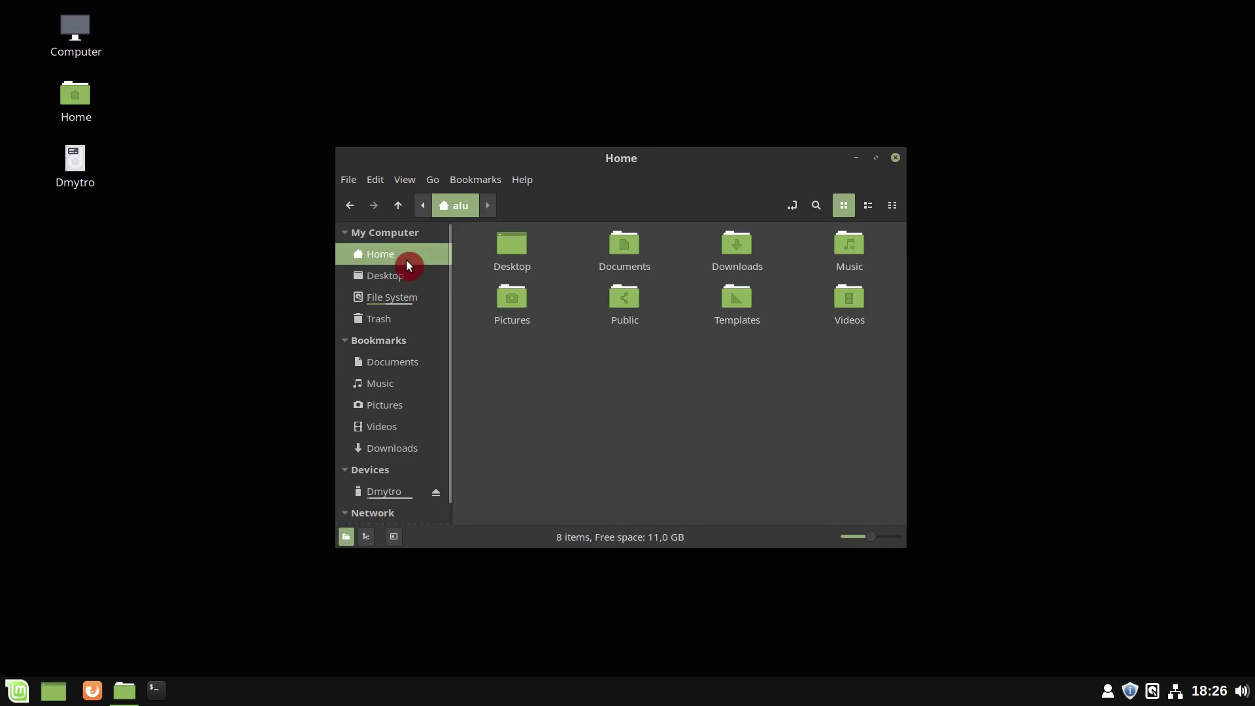
- Cycle Home through compact, list and icon views and toggle the editable location bar
left_click(891, 205)
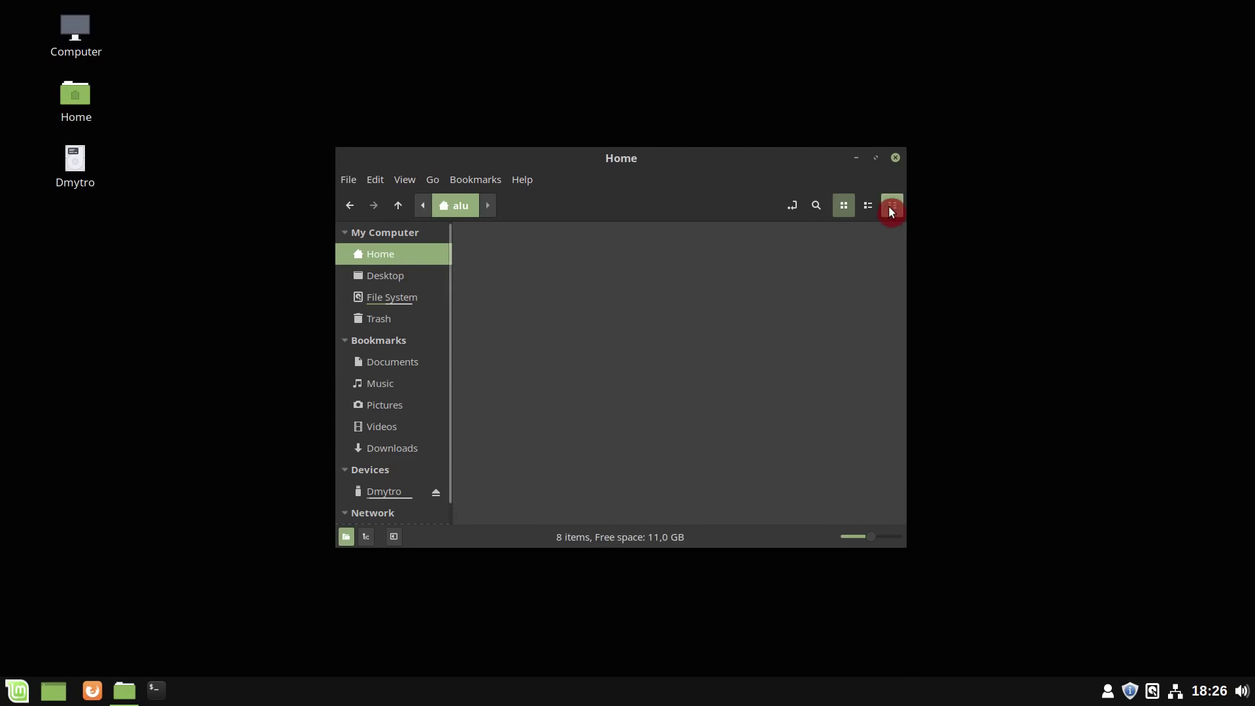
left_click(873, 206)
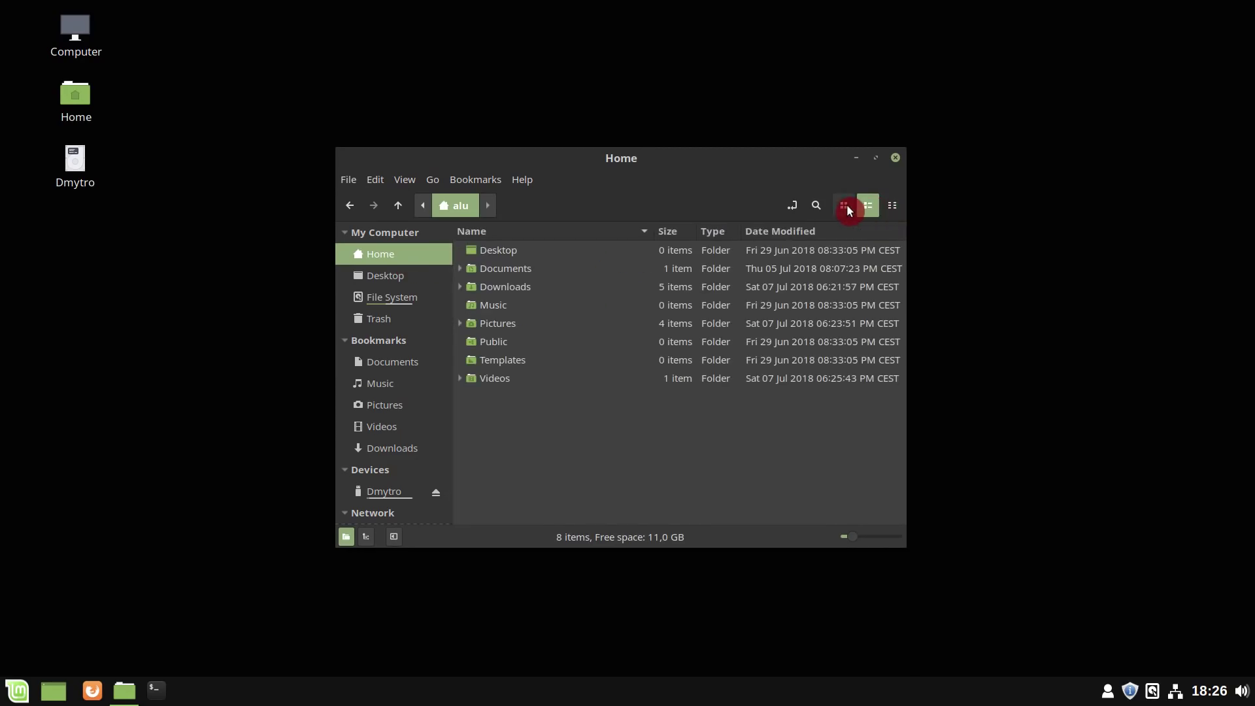
left_click(844, 206)
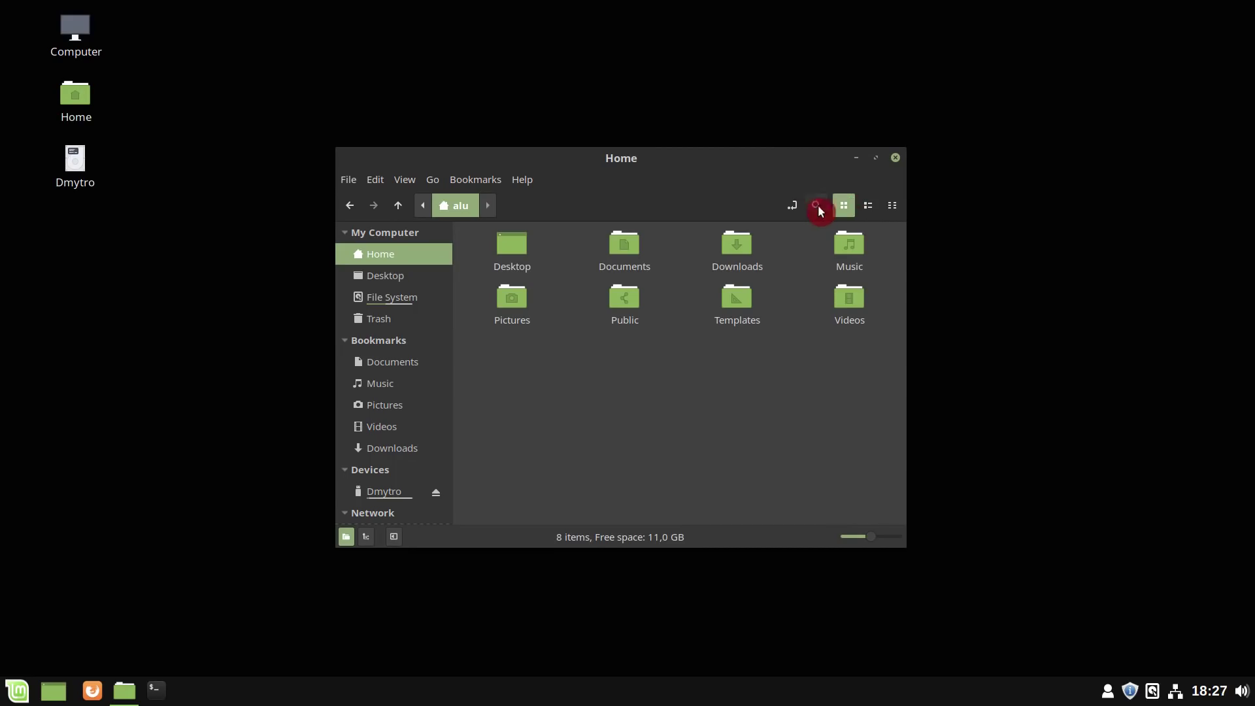
left_click(793, 206)
left_click(790, 207)
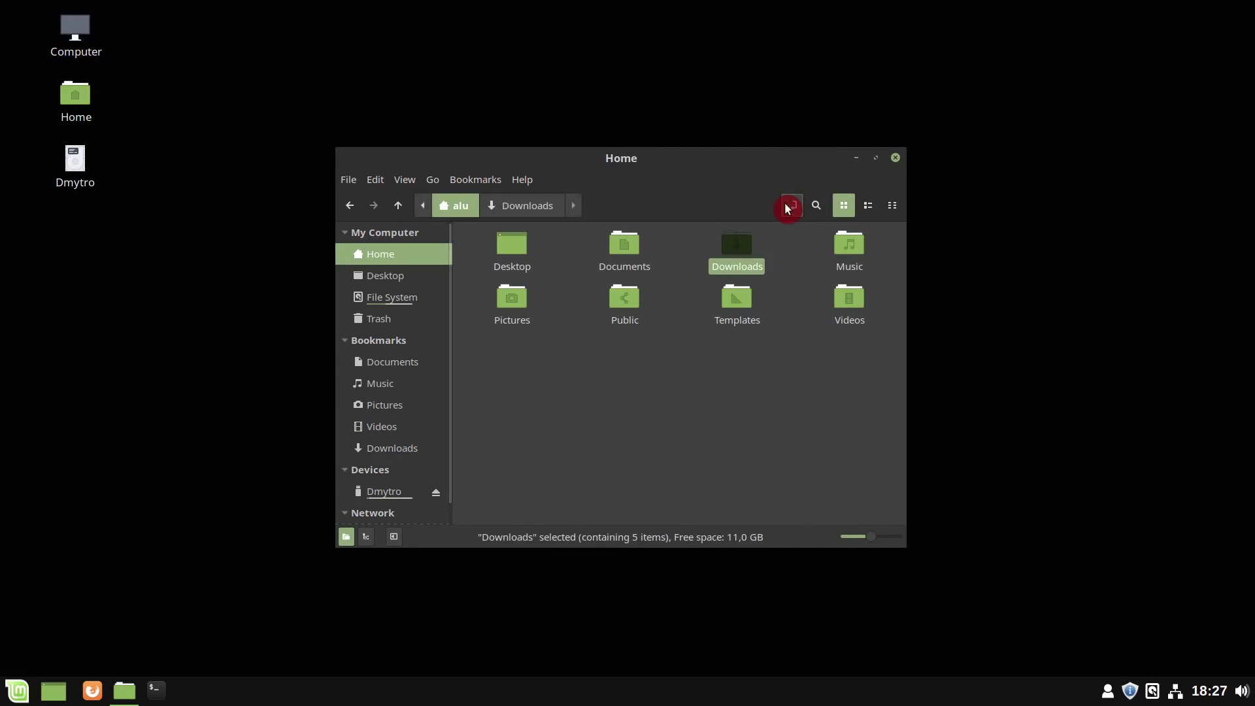
- View Help > About Nemo, close it, then close the file manager
left_click(521, 181)
left_click(534, 225)
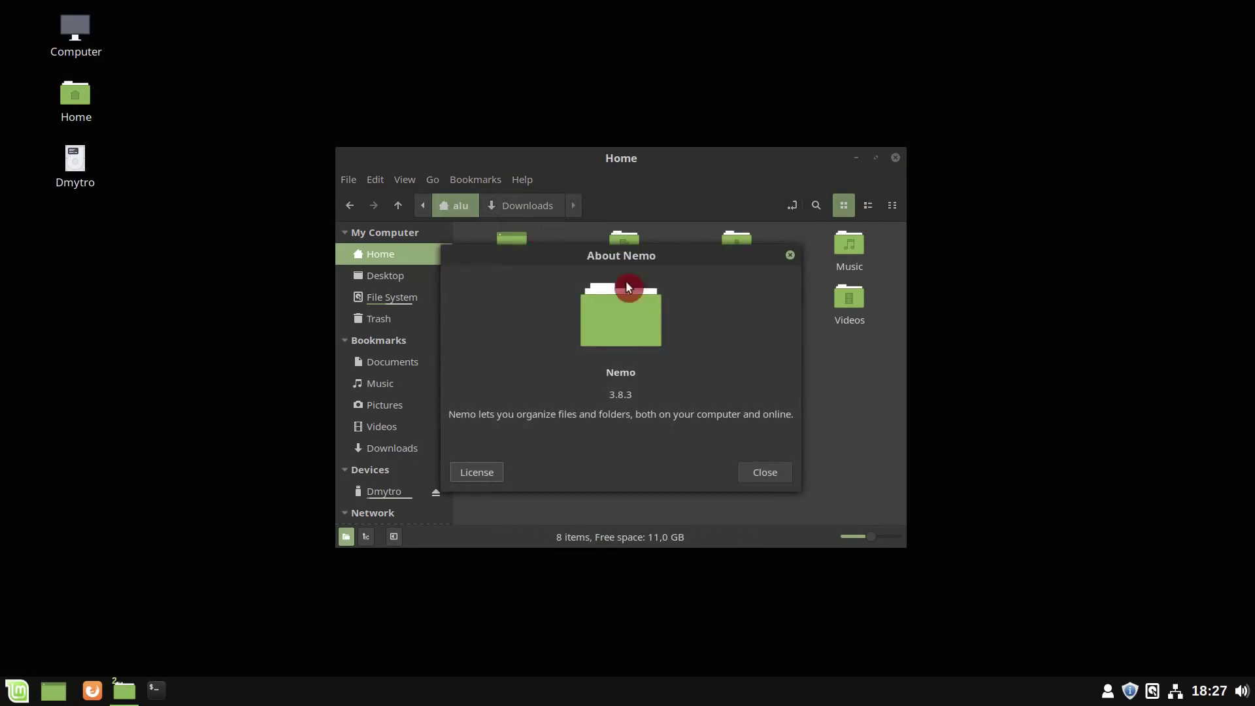
left_click(790, 255)
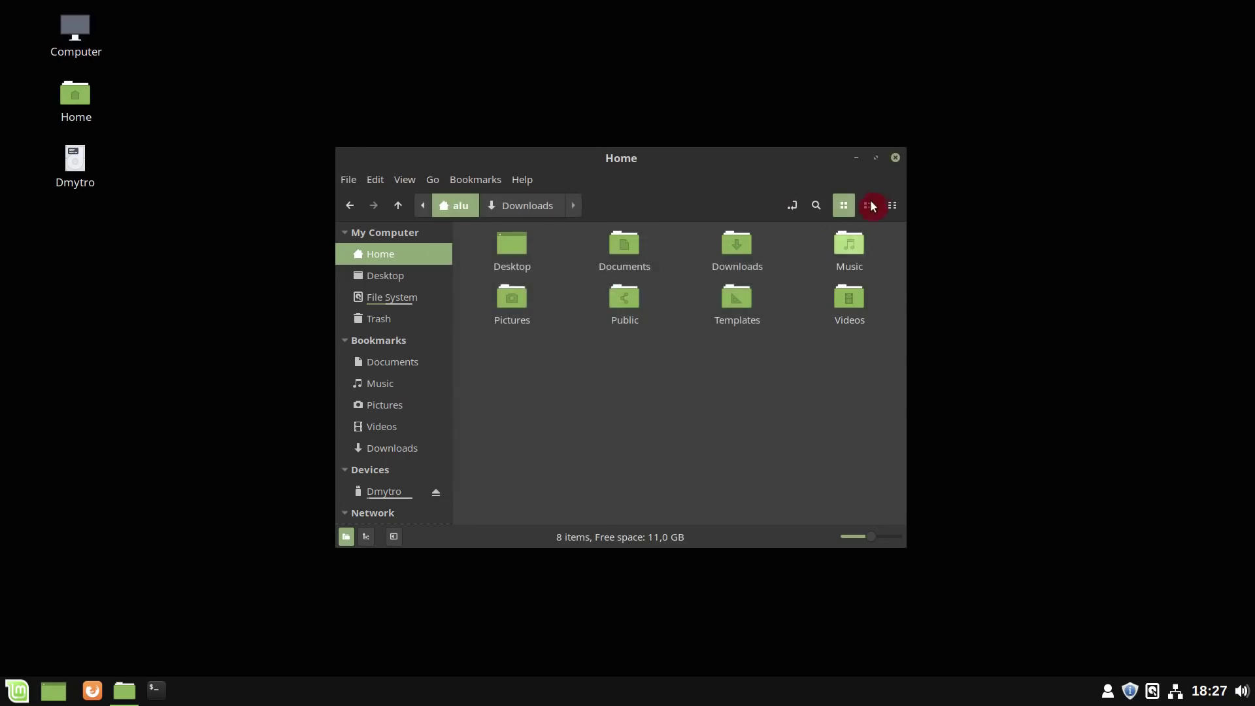
left_click(895, 157)
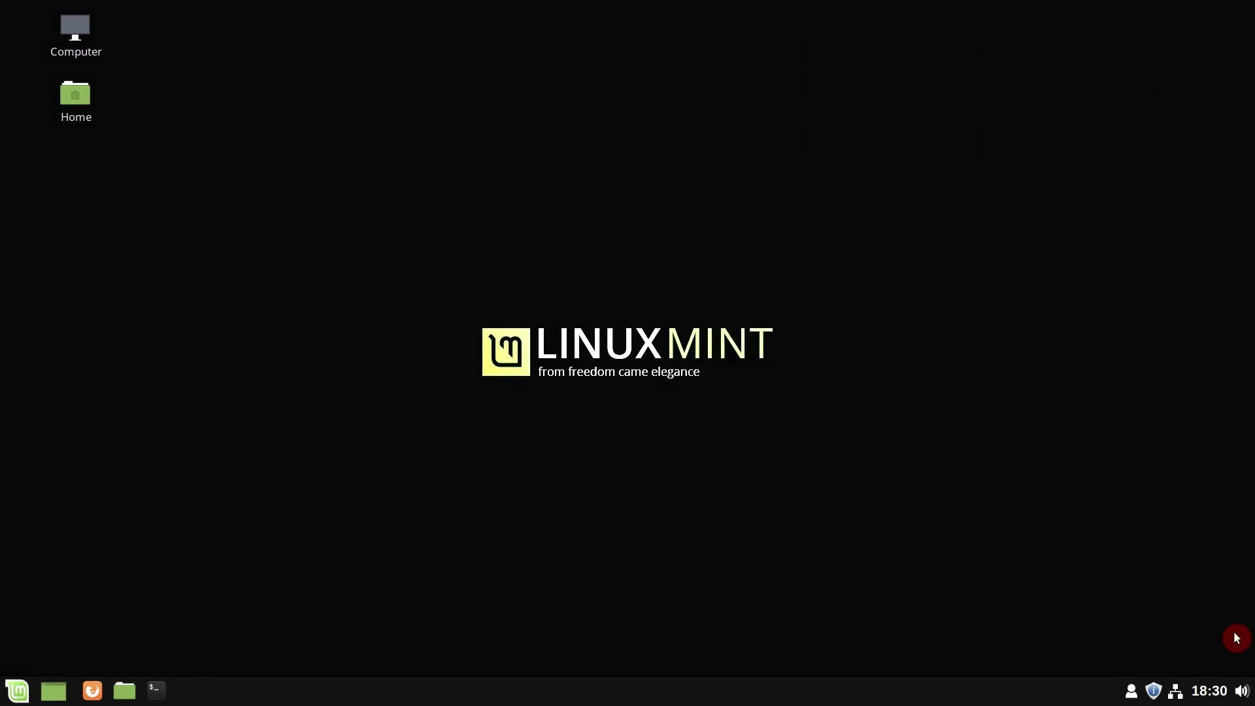
- Check the Mint menu, then the panel's calendar, sound, network and user session popups
left_click(16, 690)
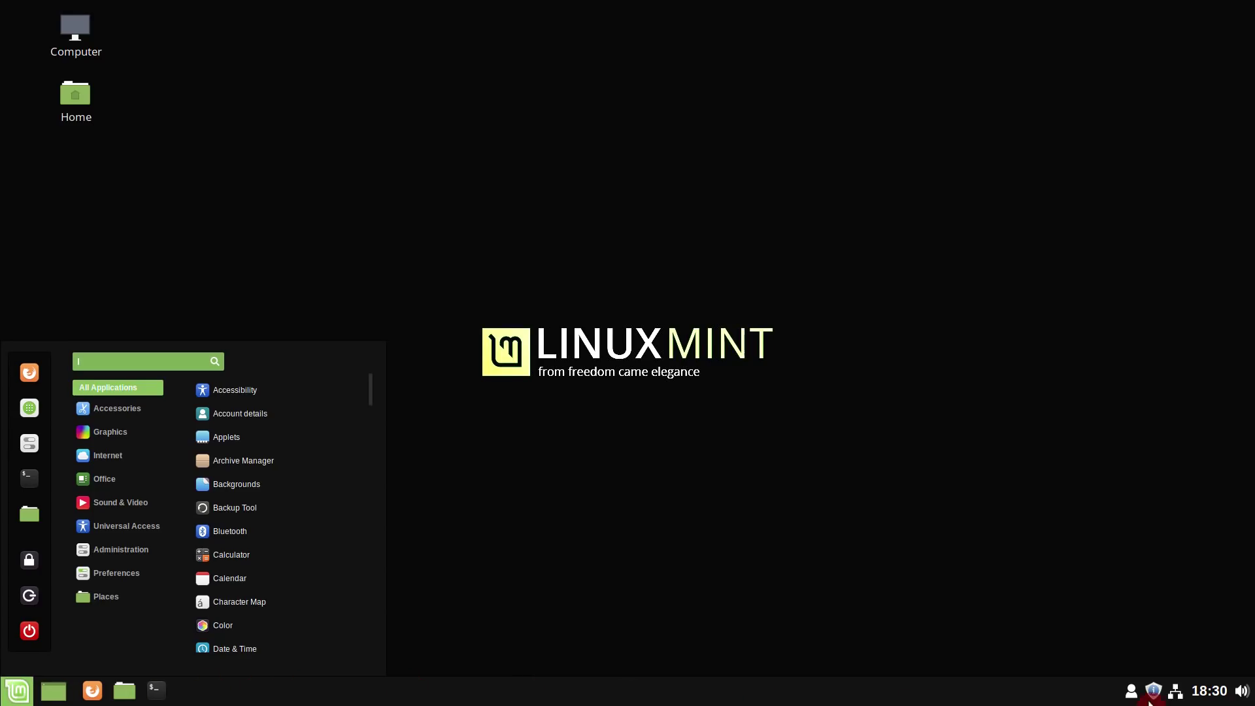
left_click(1213, 697)
left_click(1212, 693)
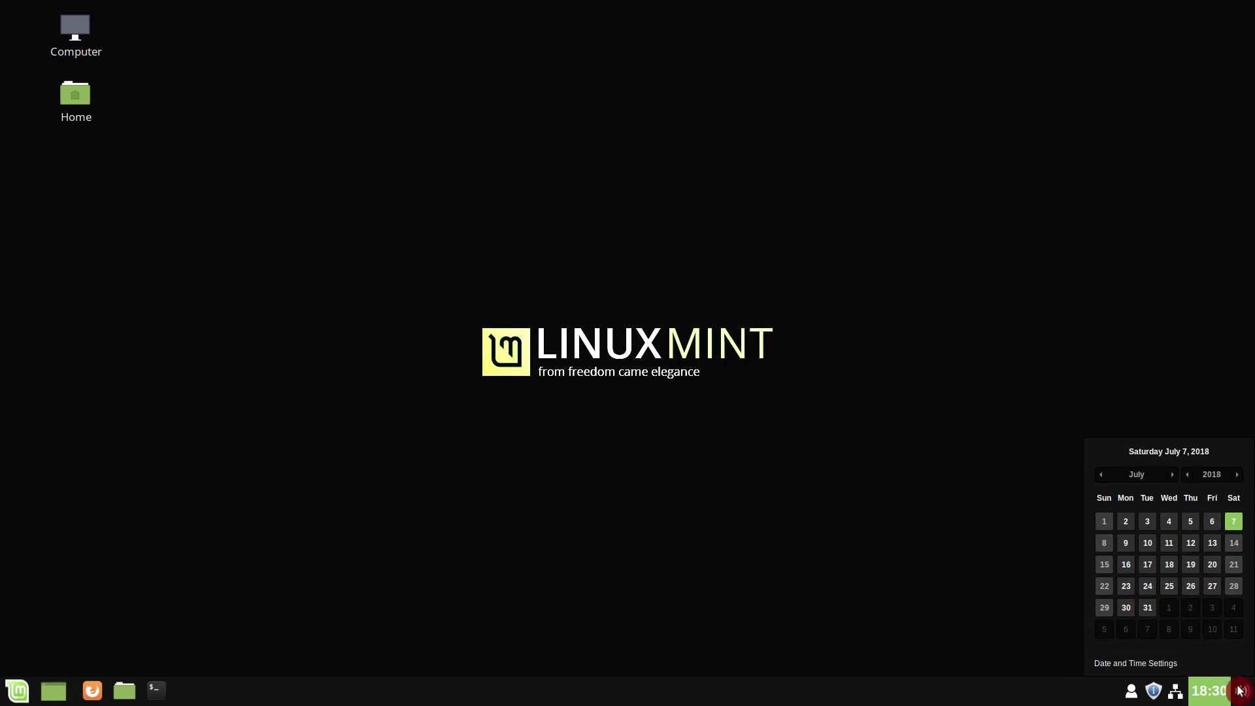
left_click(1242, 692)
left_click(1242, 694)
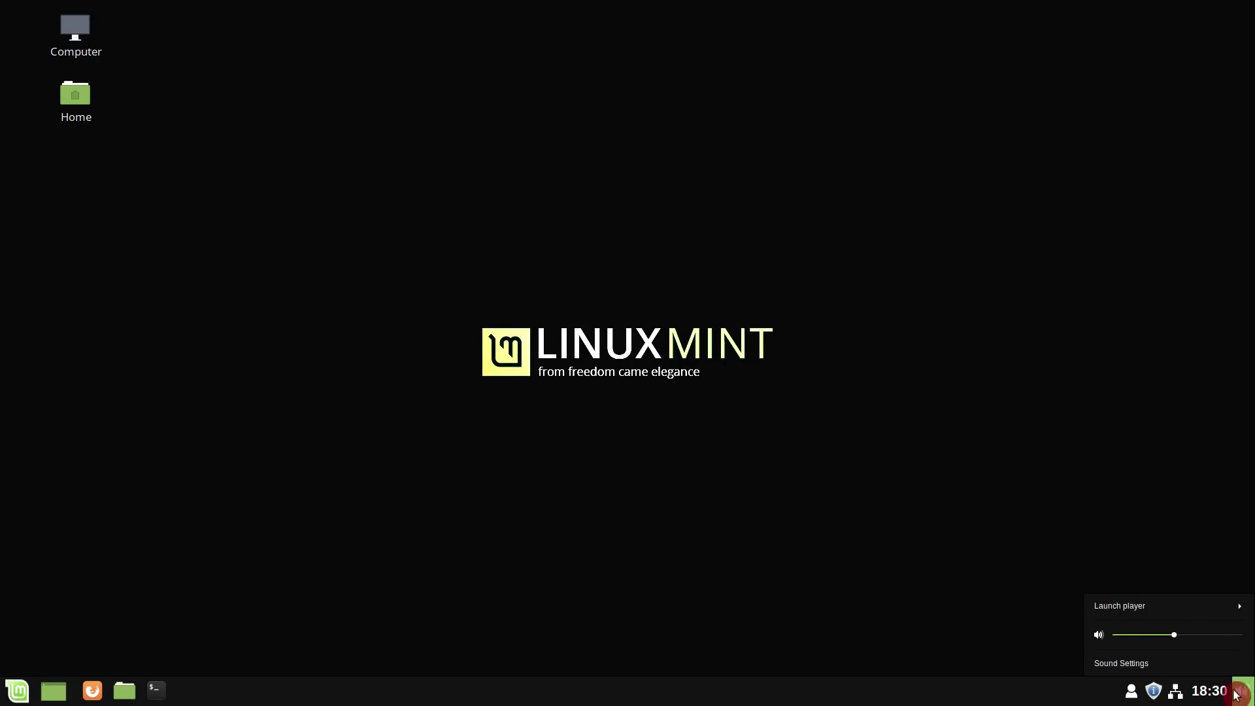
left_click(1175, 694)
left_click(1174, 695)
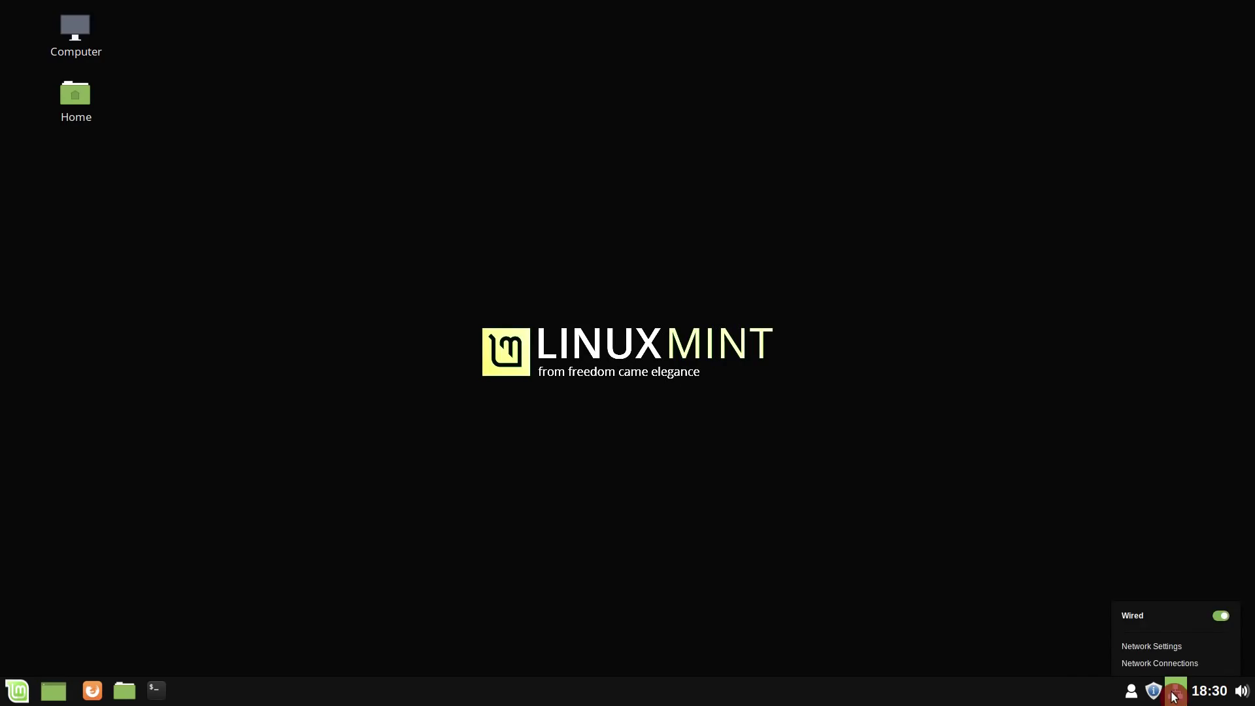
left_click(1132, 694)
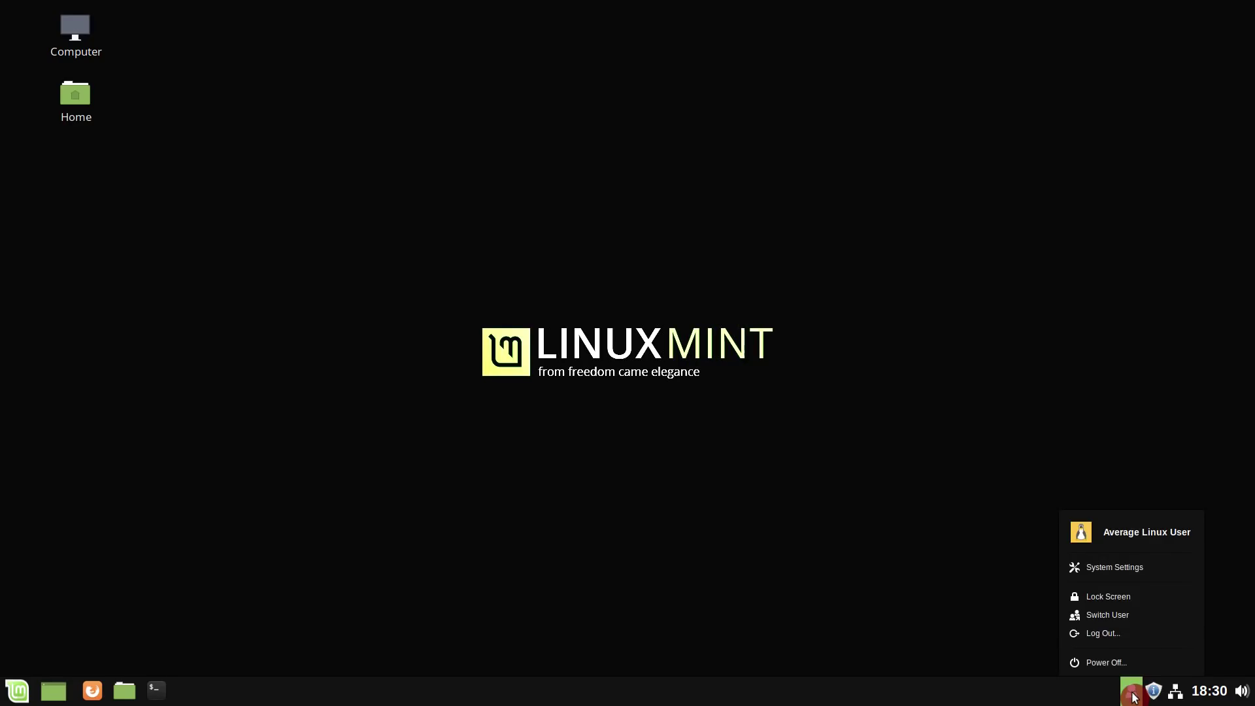
- Open Display settings, review the resolution list keeping 1920 x 1080, and return to the overview
left_click(1129, 567)
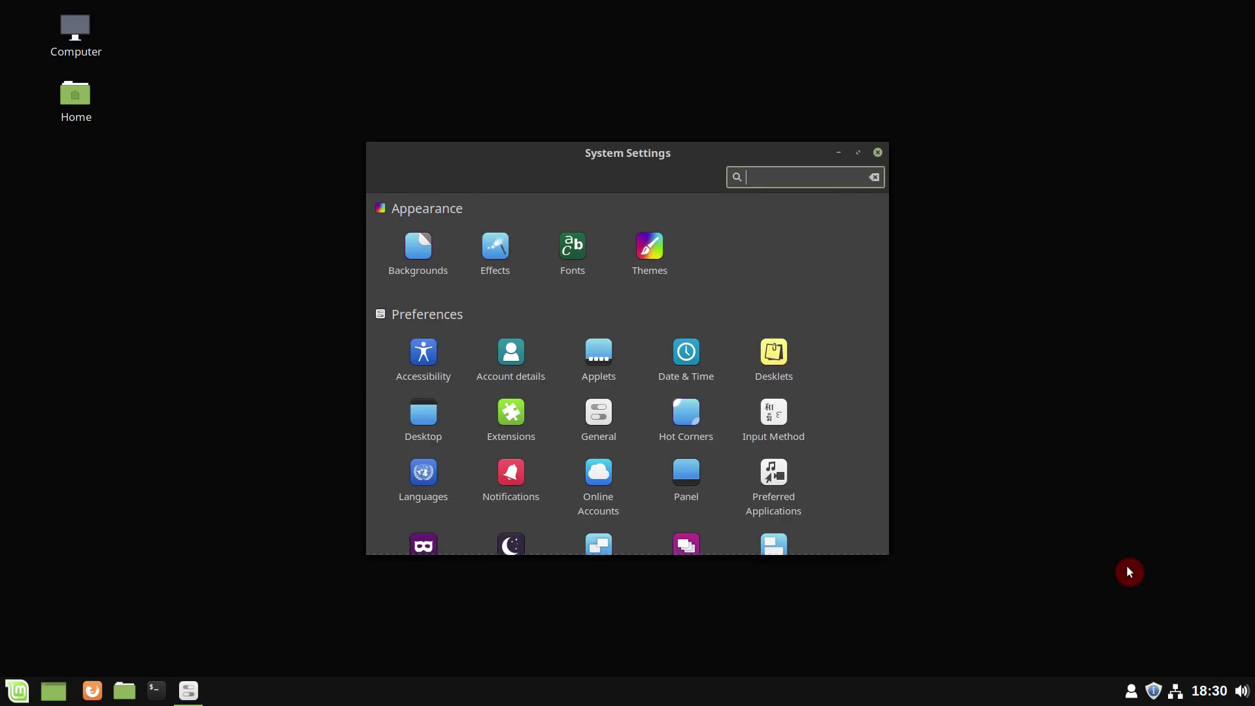
scroll(614, 450, "down", 8)
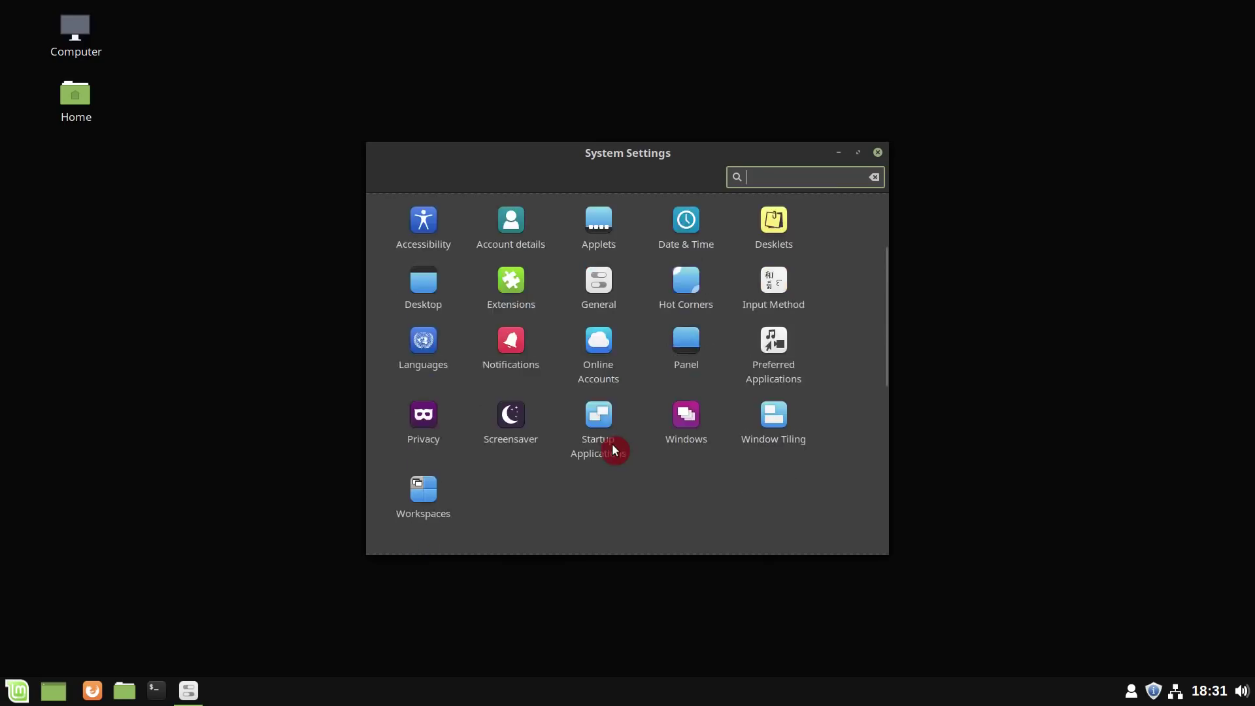
left_click(600, 429)
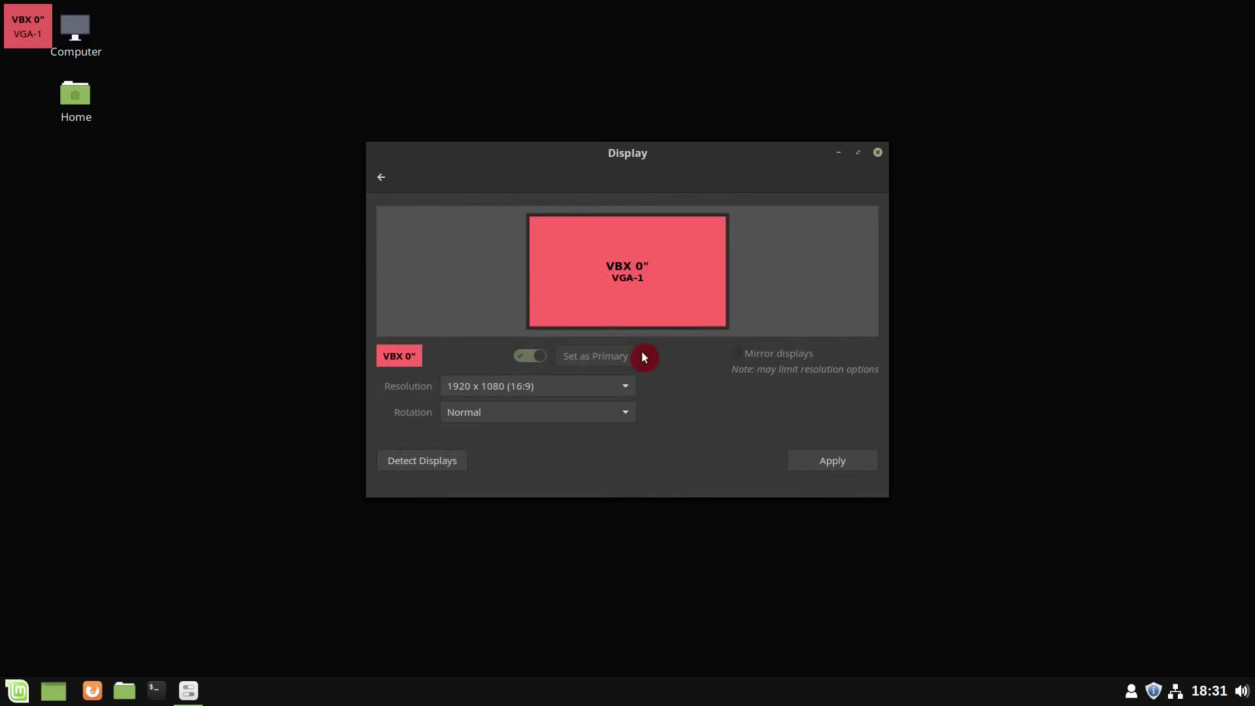
left_click(566, 388)
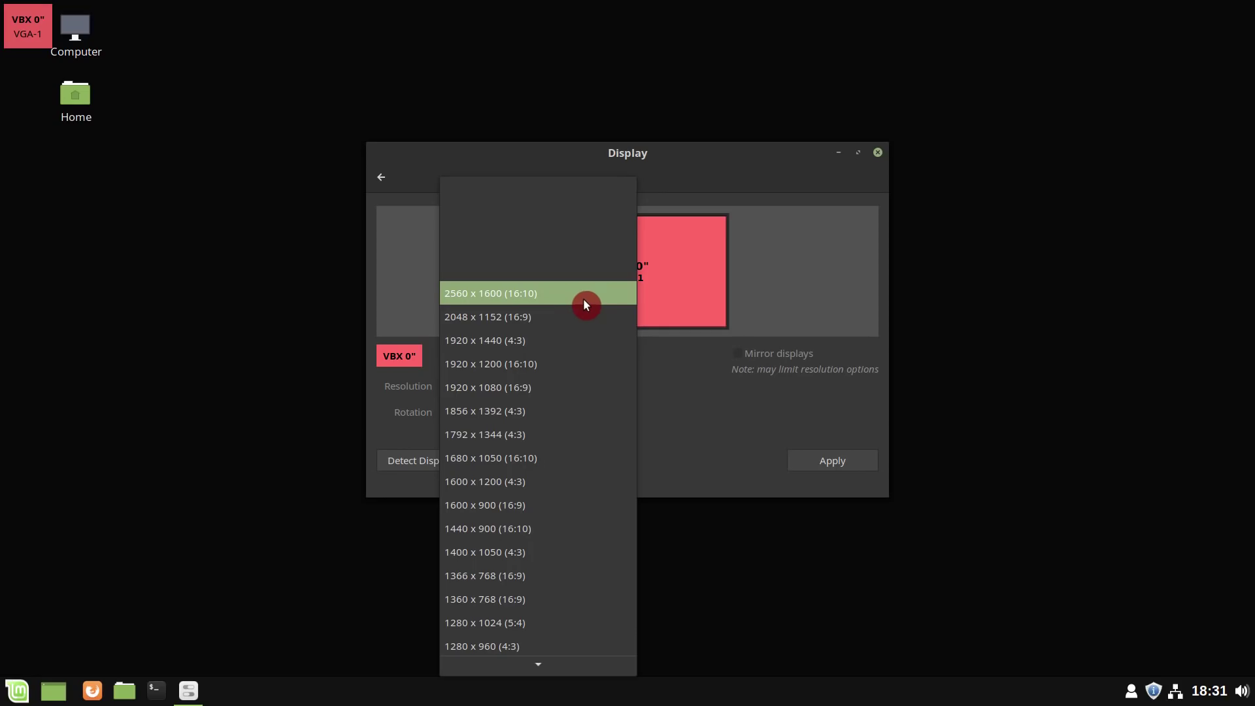
left_click(686, 431)
left_click(386, 178)
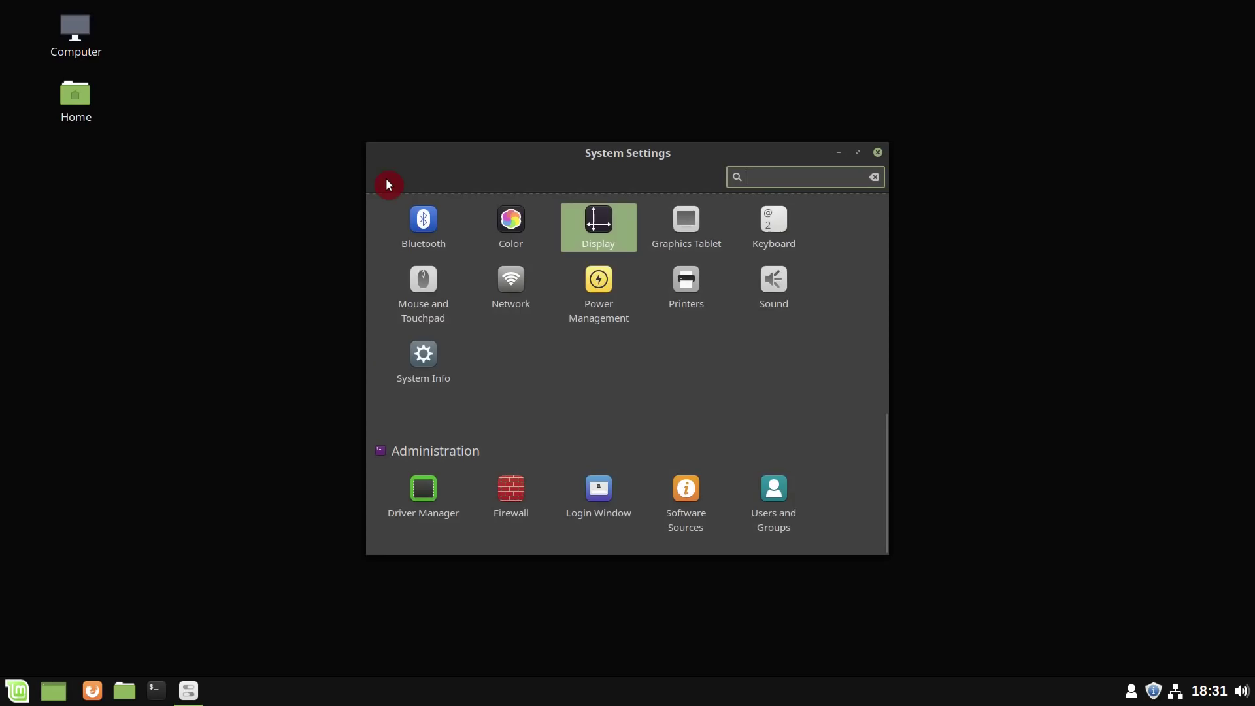
scroll(786, 363, "up", 5)
scroll(785, 363, "up", 3)
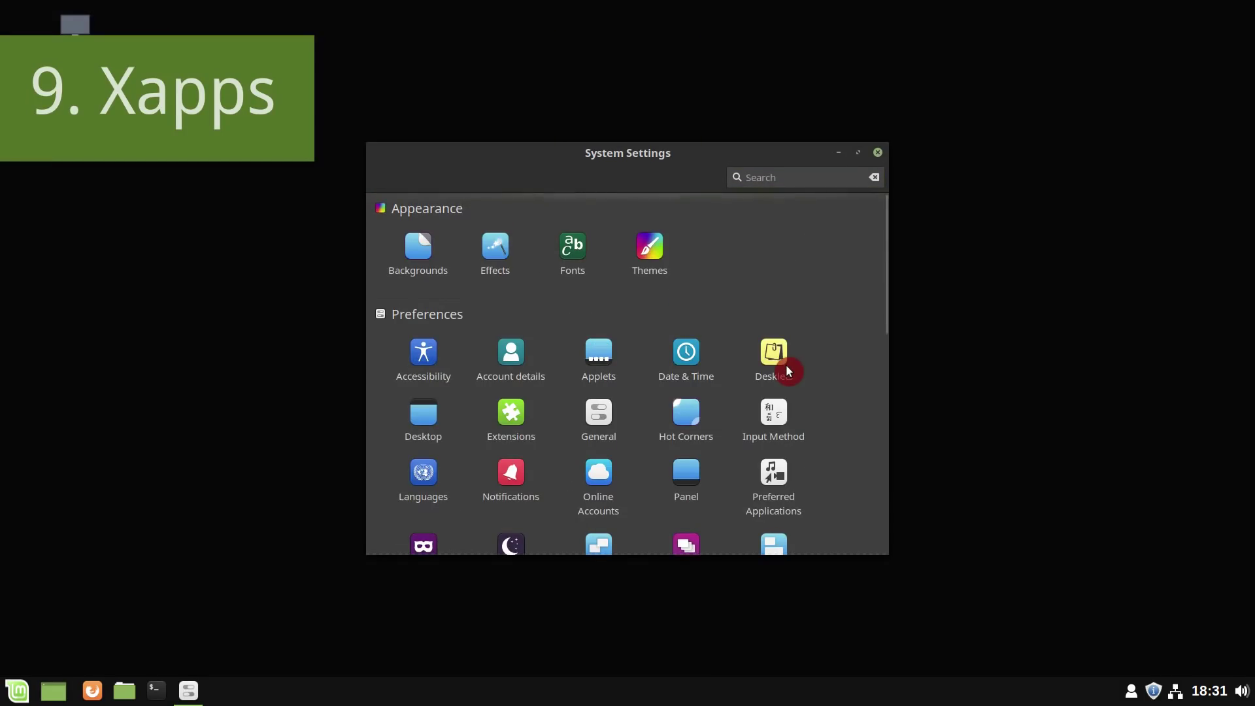
- Close System Settings, launch Document Viewer via 'xrel' and snap it to the right half
left_click(878, 154)
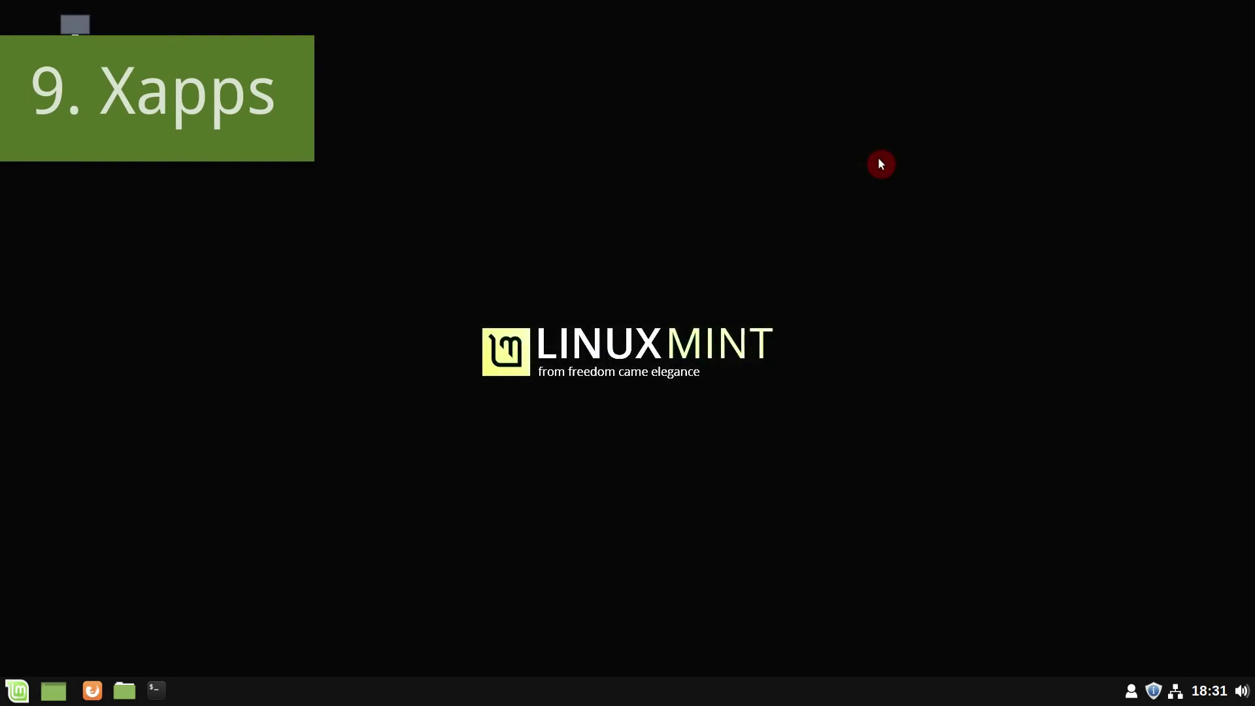
left_click(26, 685)
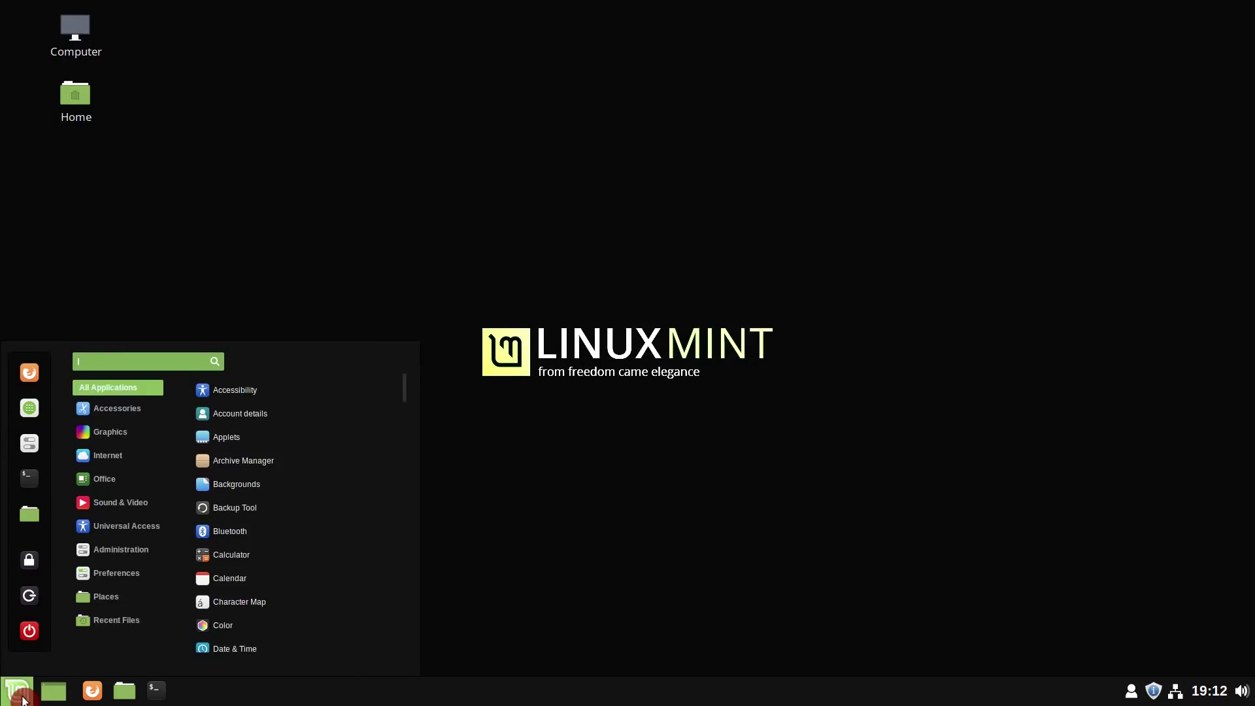
type("xrel")
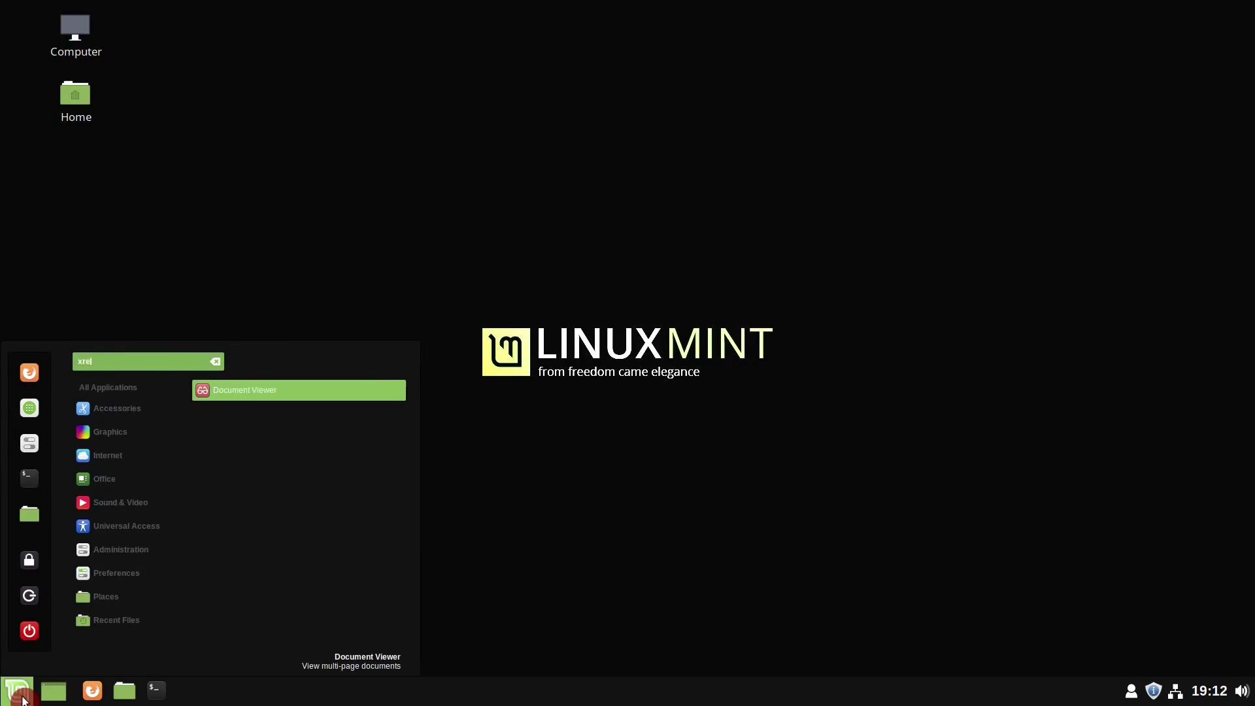
key("Return")
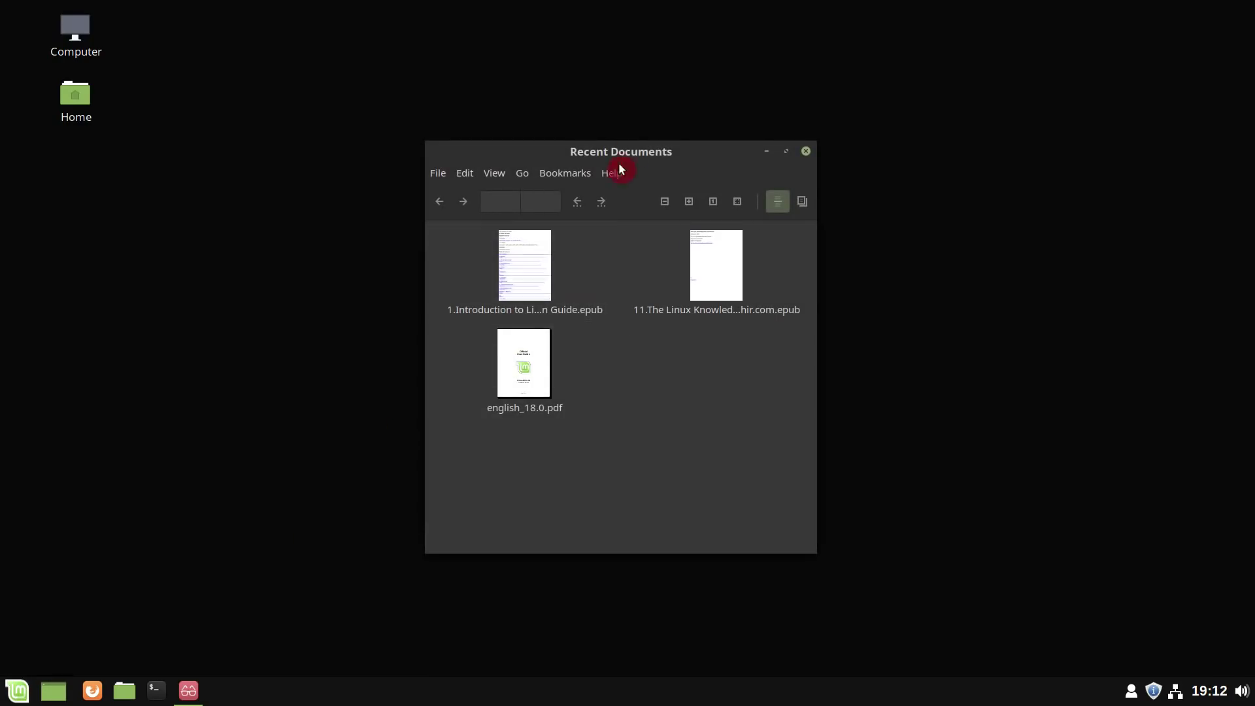
left_click_drag(621, 151, 1249, 308)
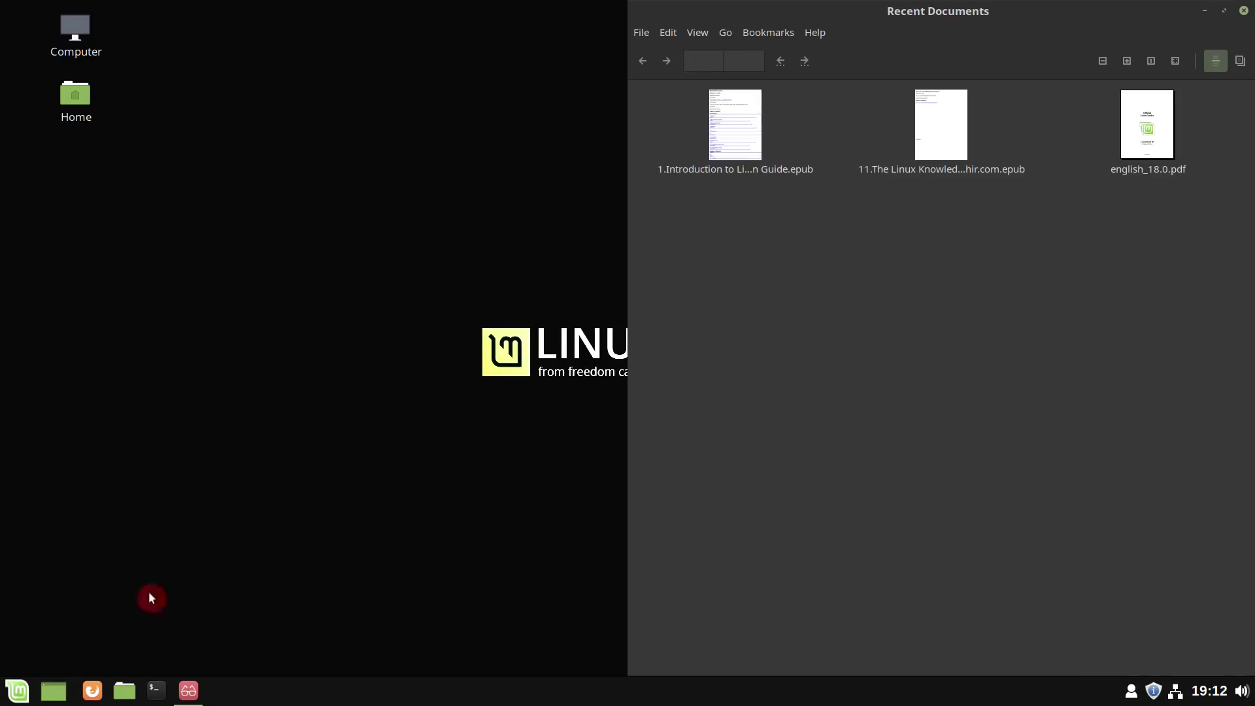
- Launch the Text Editor via 'text' and snap it to the left half
left_click(4, 694)
type("text")
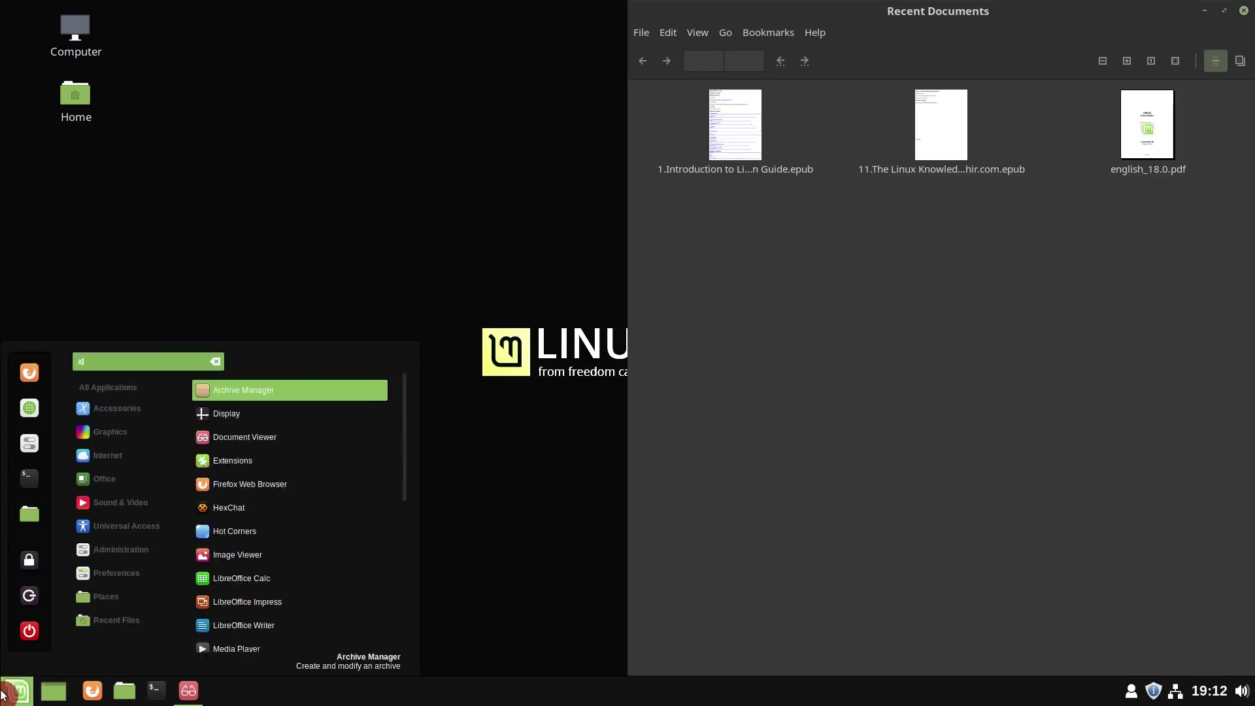
key("Return")
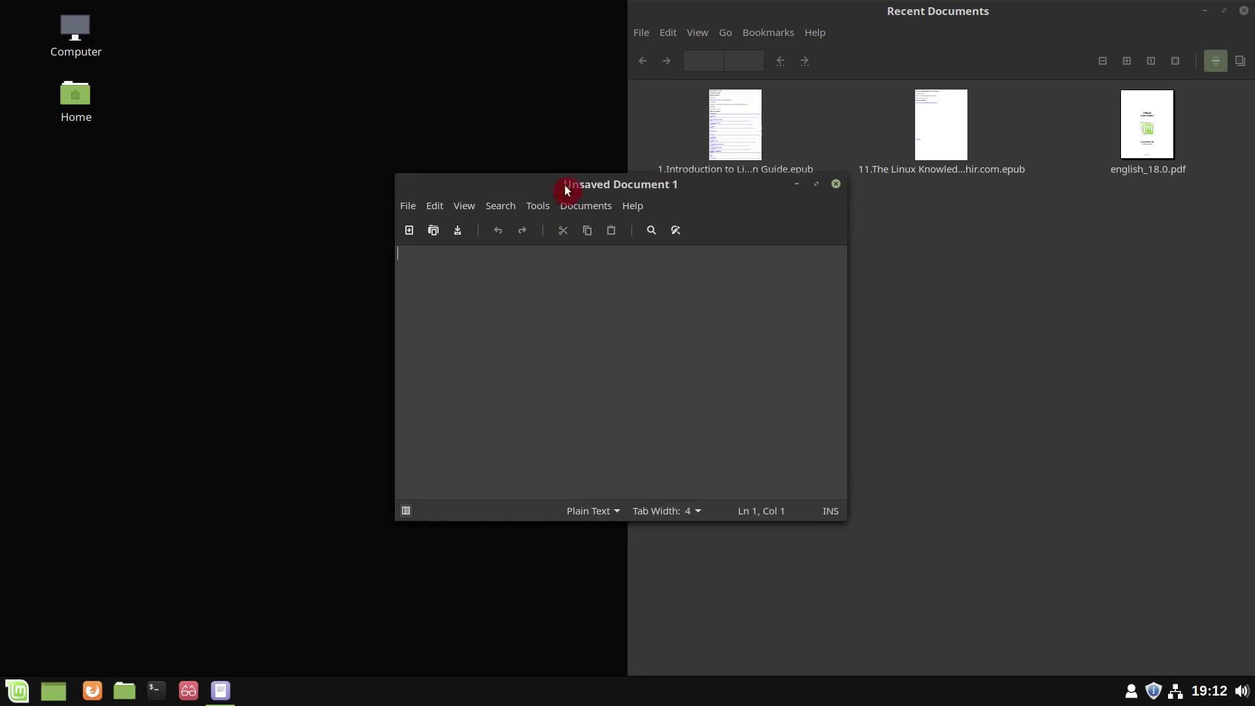
left_click_drag(569, 185, 4, 342)
- Display the About information for both xed and Xreader, then close xed's
left_click(238, 32)
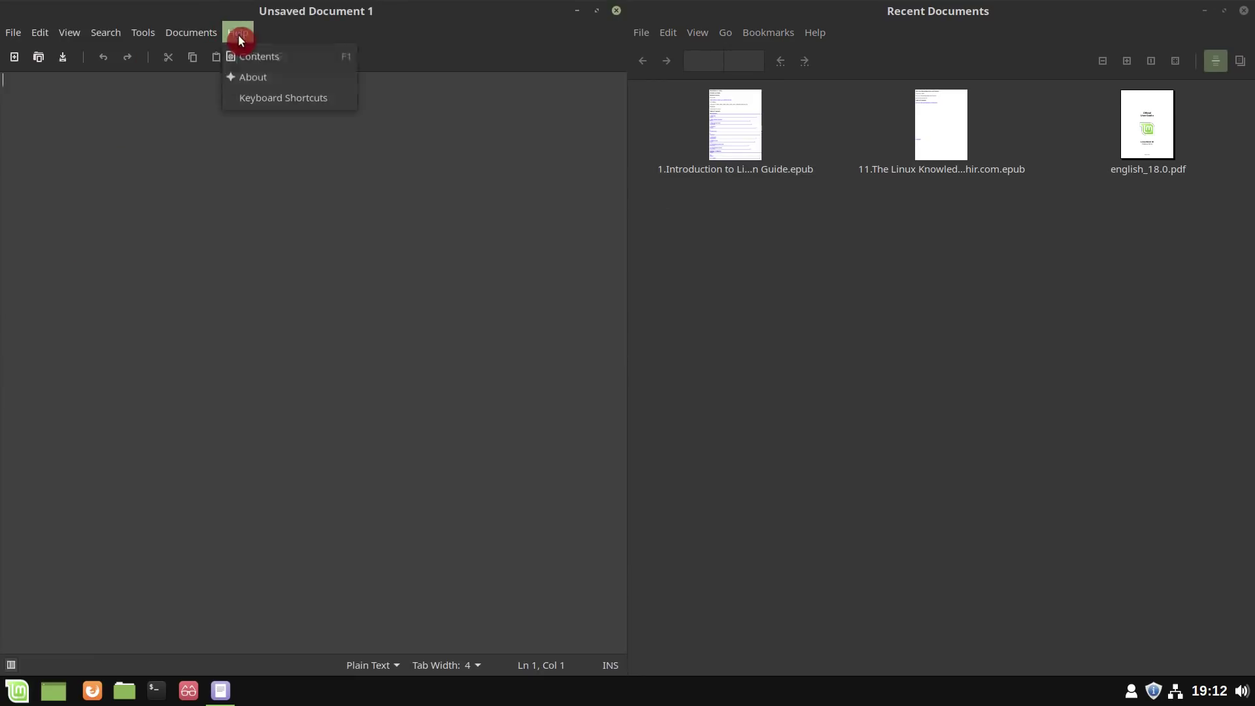
left_click(246, 81)
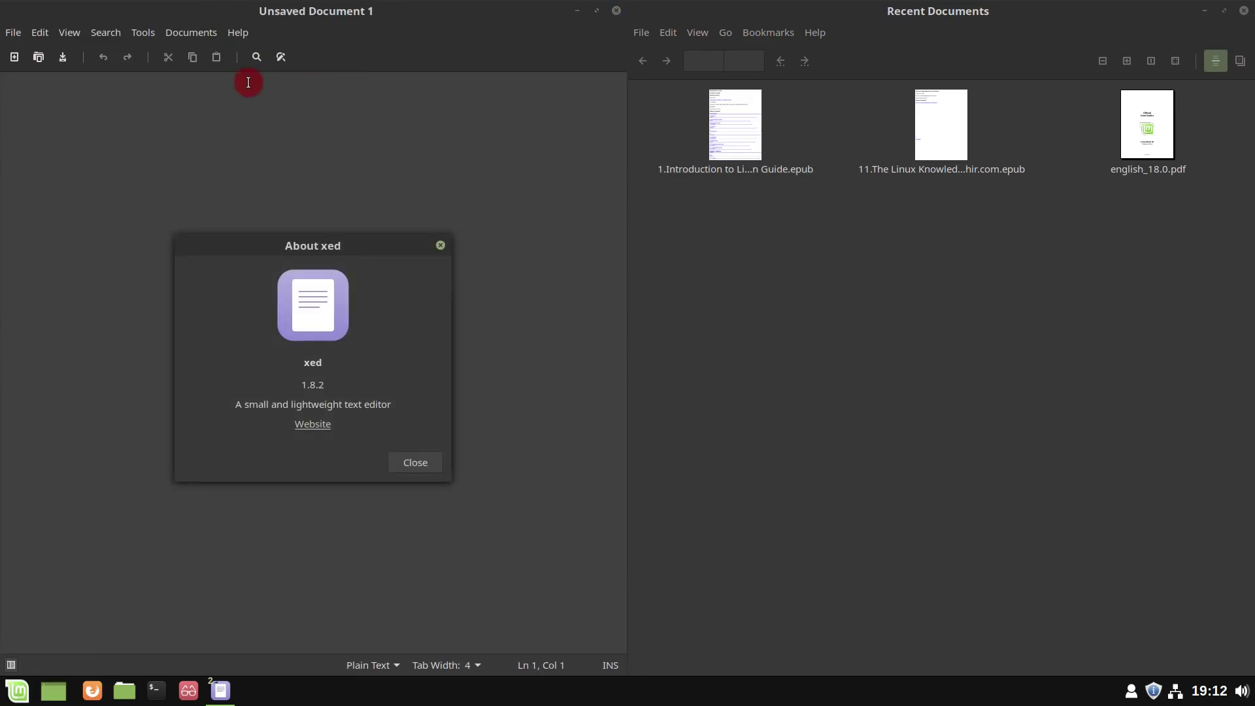
left_click(814, 32)
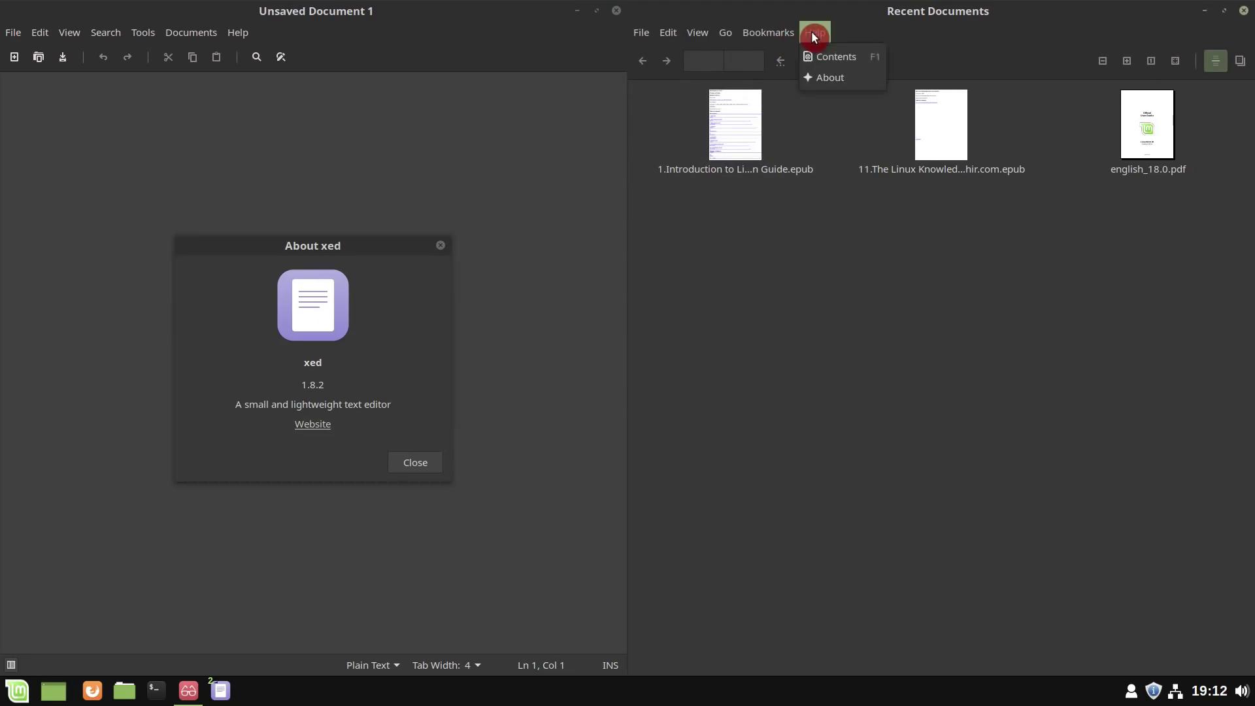
left_click(828, 78)
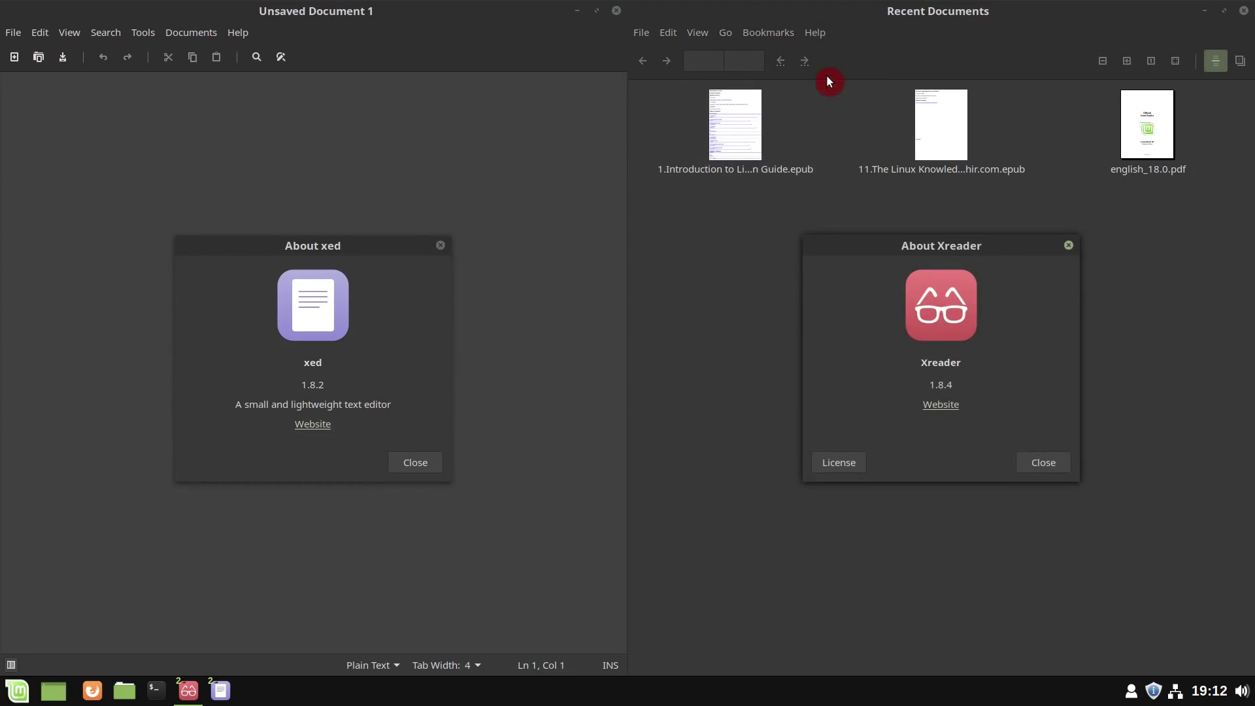
left_click(441, 245)
- Enable the Word Completion plugin in xed's Preferences
left_click(40, 33)
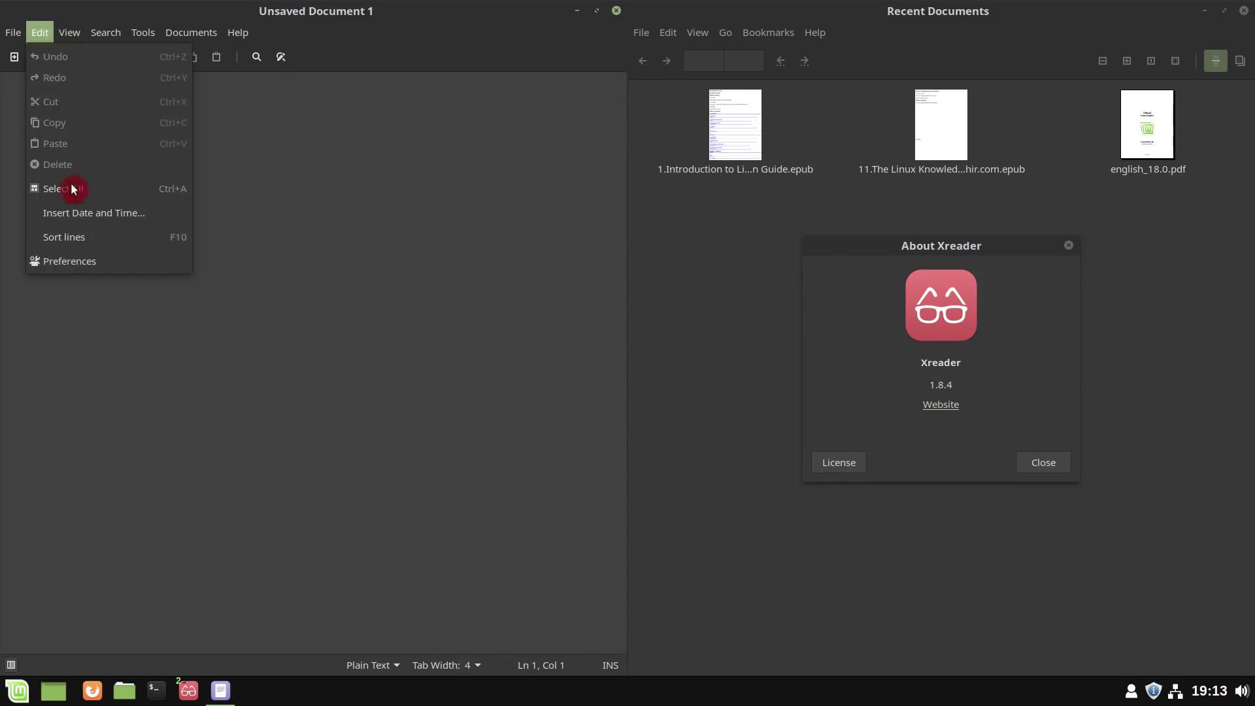
left_click(77, 260)
left_click(141, 219)
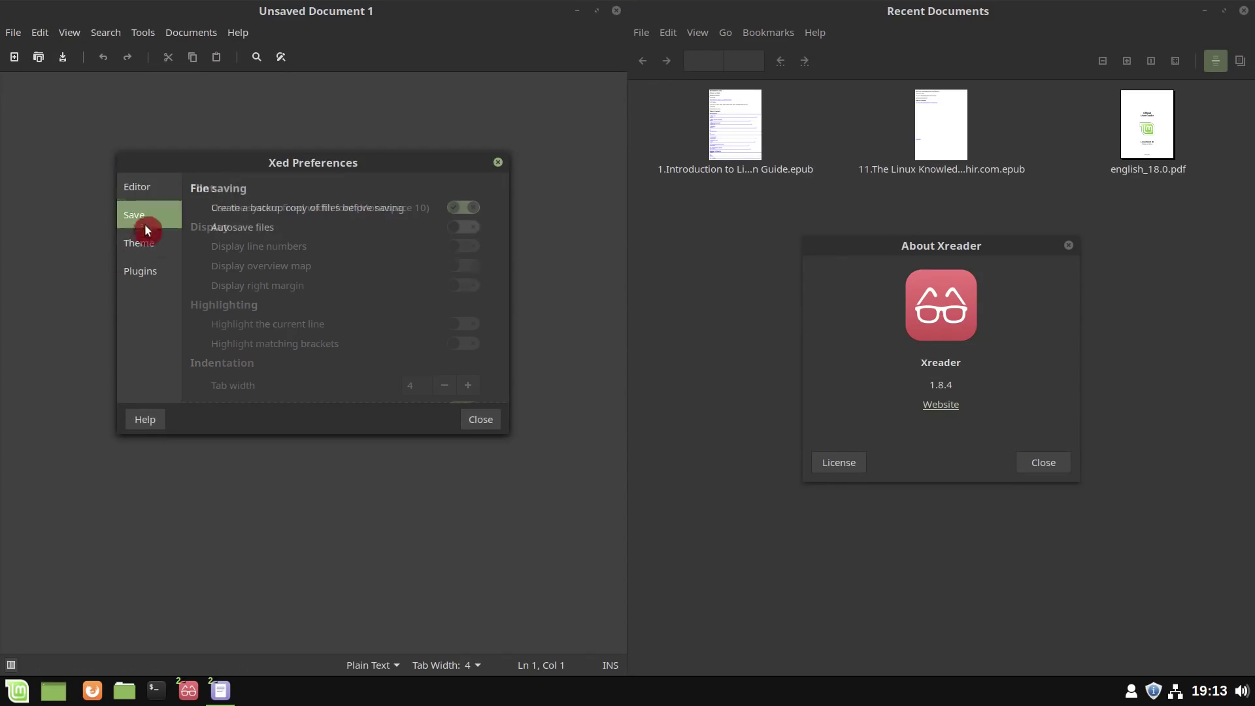
left_click(140, 244)
left_click(141, 270)
scroll(347, 319, "down", 3)
left_click(201, 352)
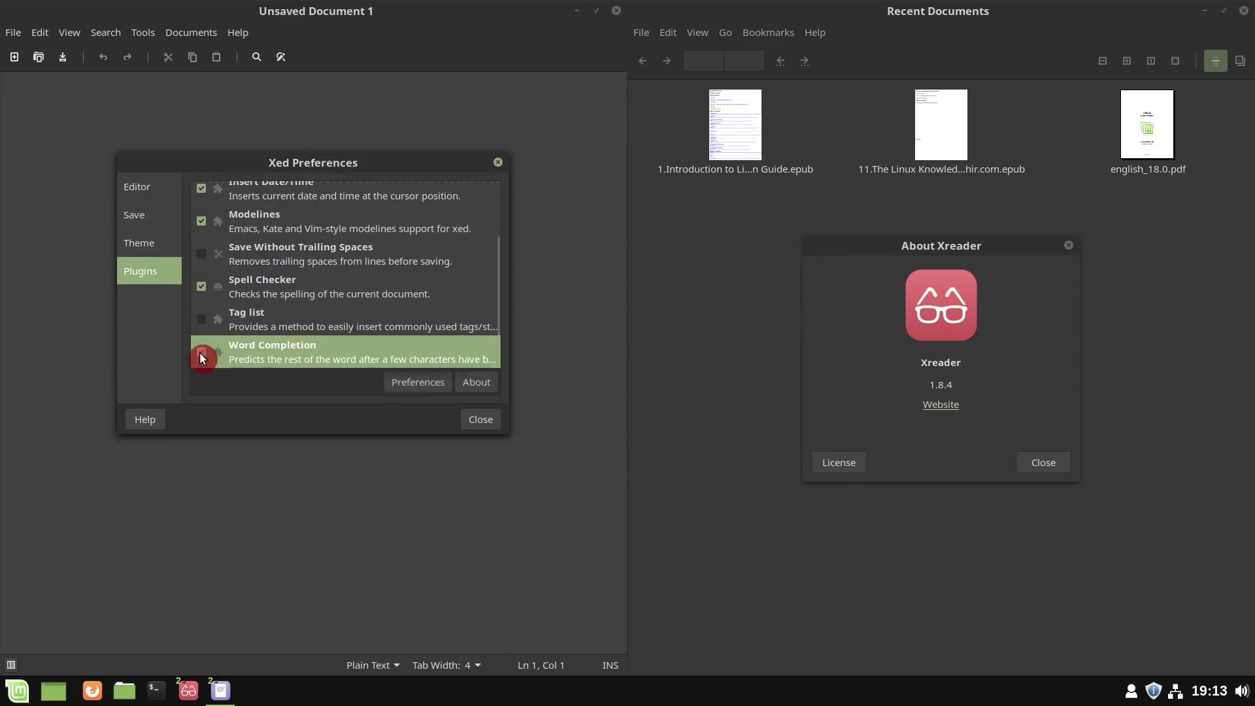
left_click(481, 419)
- Read both pages of xed's Keyboard Shortcuts reference
left_click(242, 30)
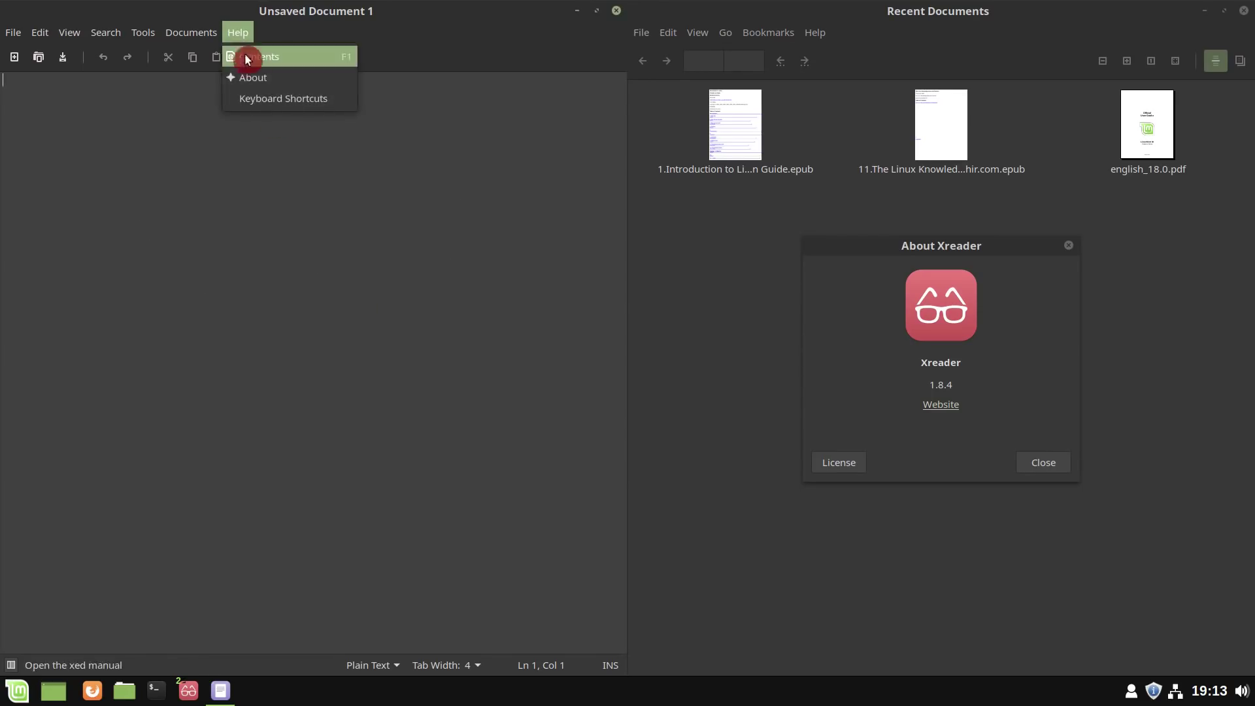
left_click(249, 96)
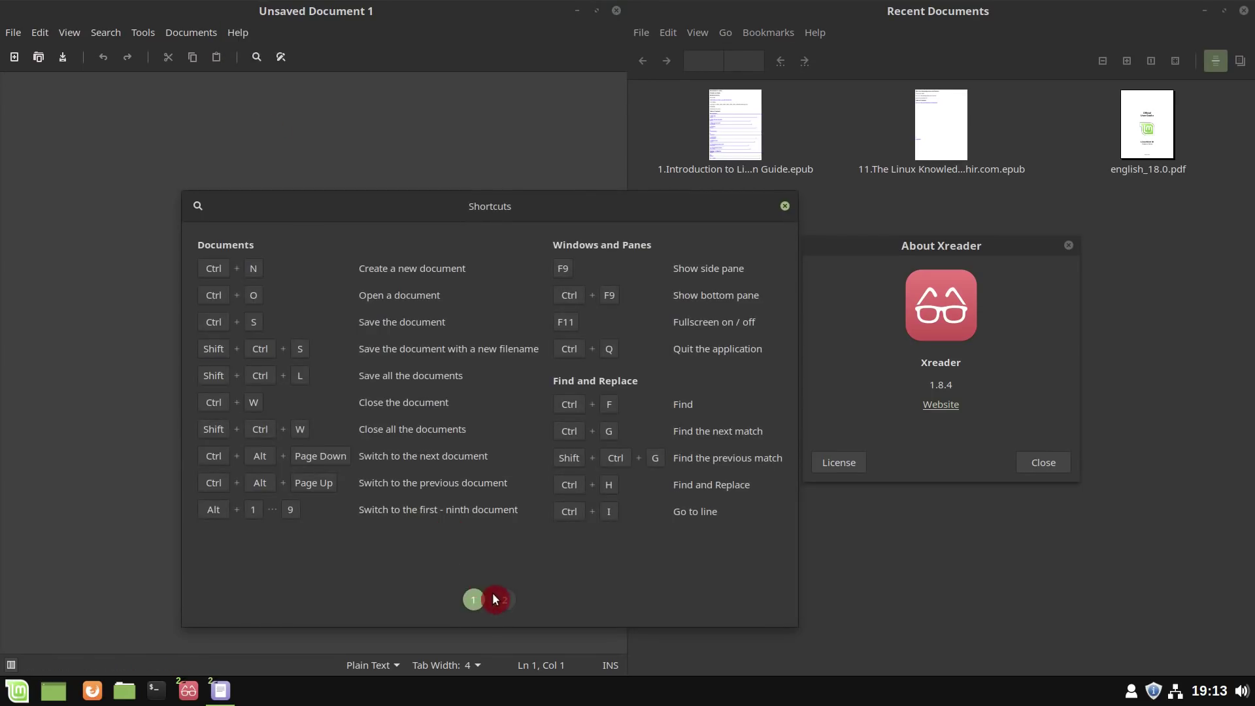
left_click(504, 599)
left_click(784, 206)
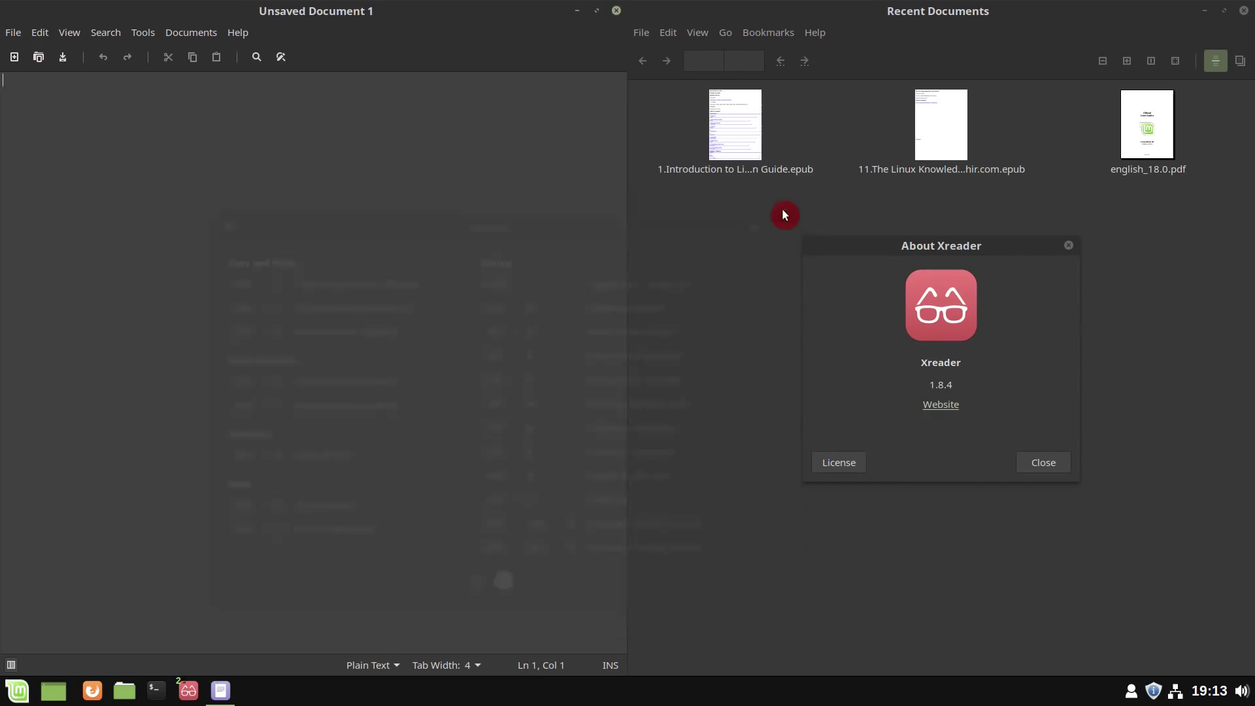
- Type 'Average Linux User' on two separate lines
type("Average Linux User")
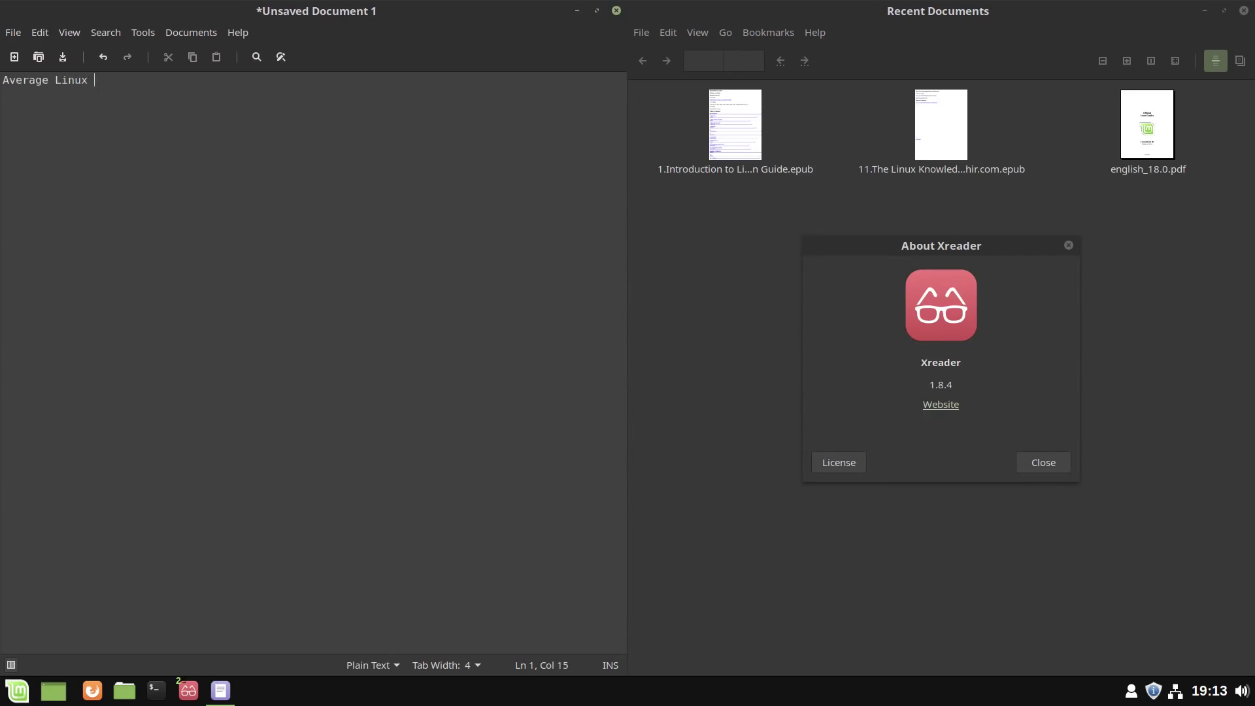
key("Return")
key("Return")
key("Return")
type("Average Linux User")
- Close the About Xreader box and open Xreader's Edit > Preferences
left_click(1062, 461)
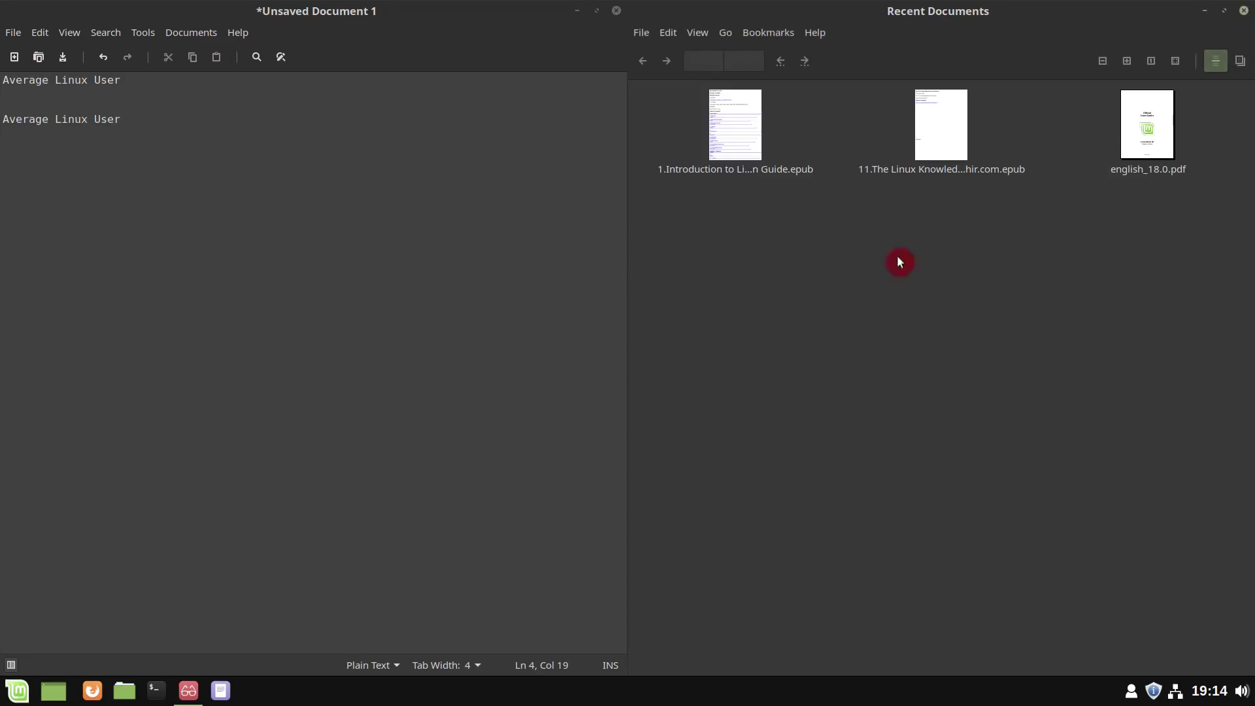
left_click(660, 33)
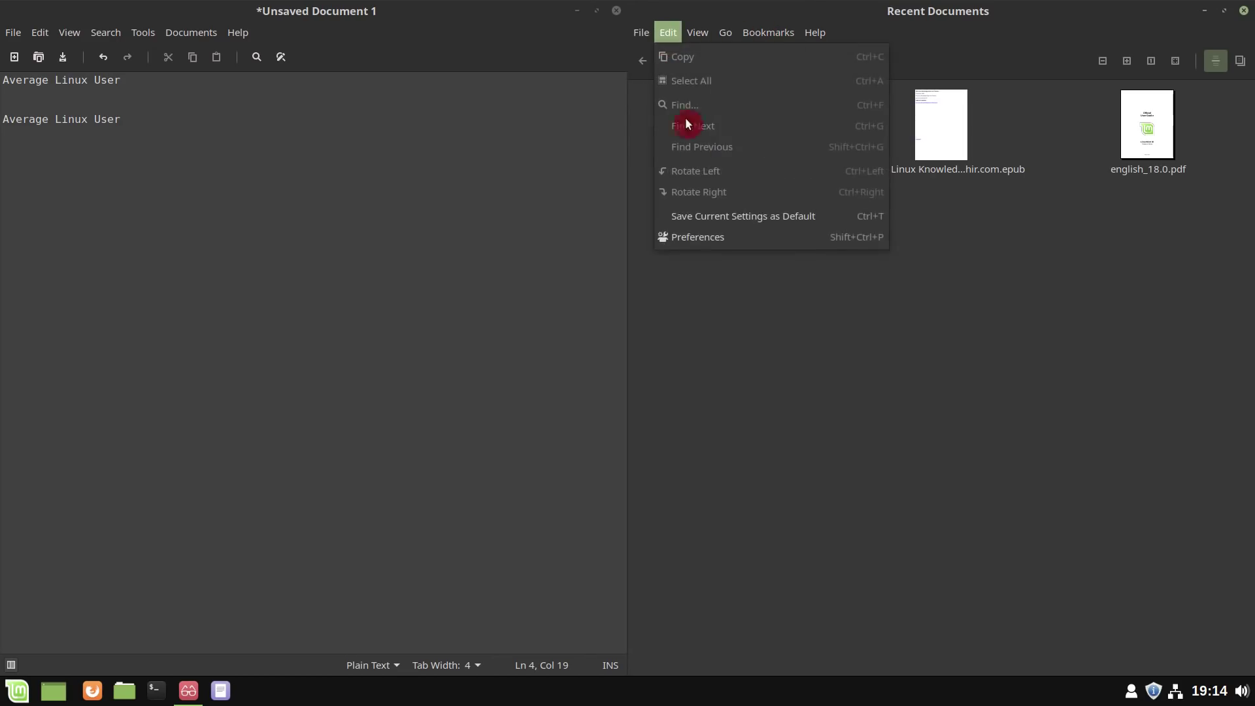
left_click(707, 237)
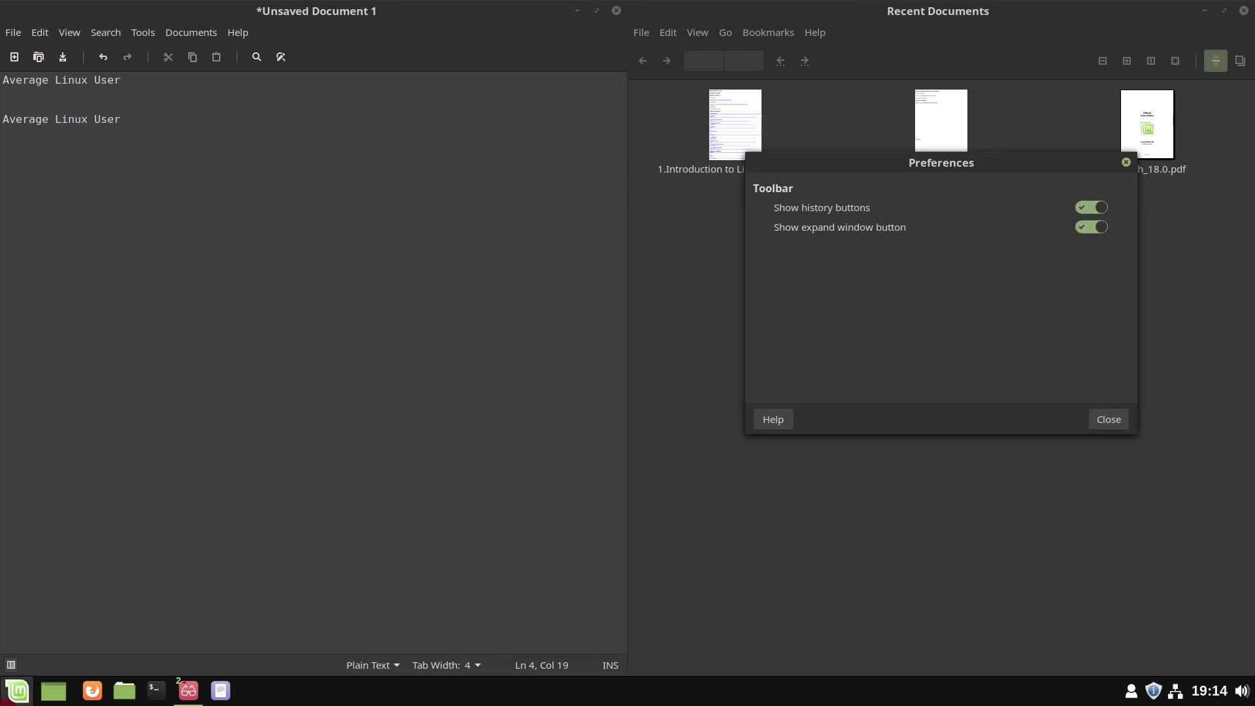
- Open the Privacy page of System Settings via a 'priv' search, then close it
left_click(17, 690)
left_click(29, 438)
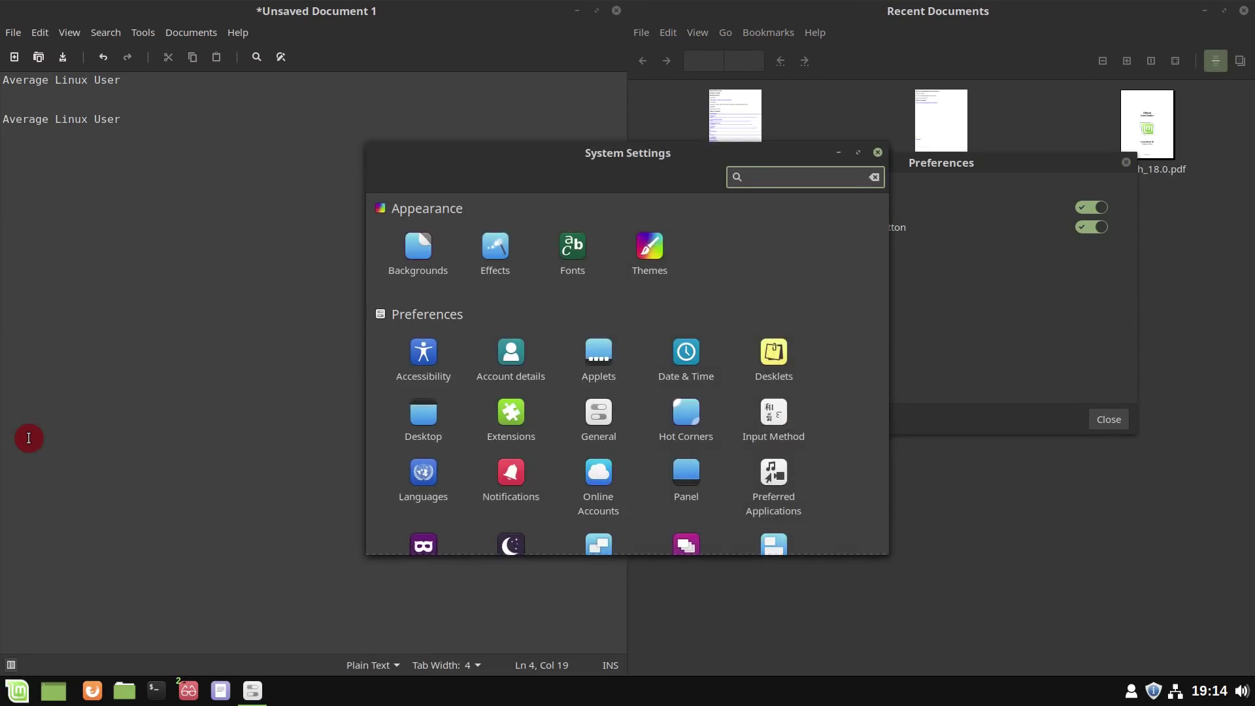
type("priv")
left_click(417, 268)
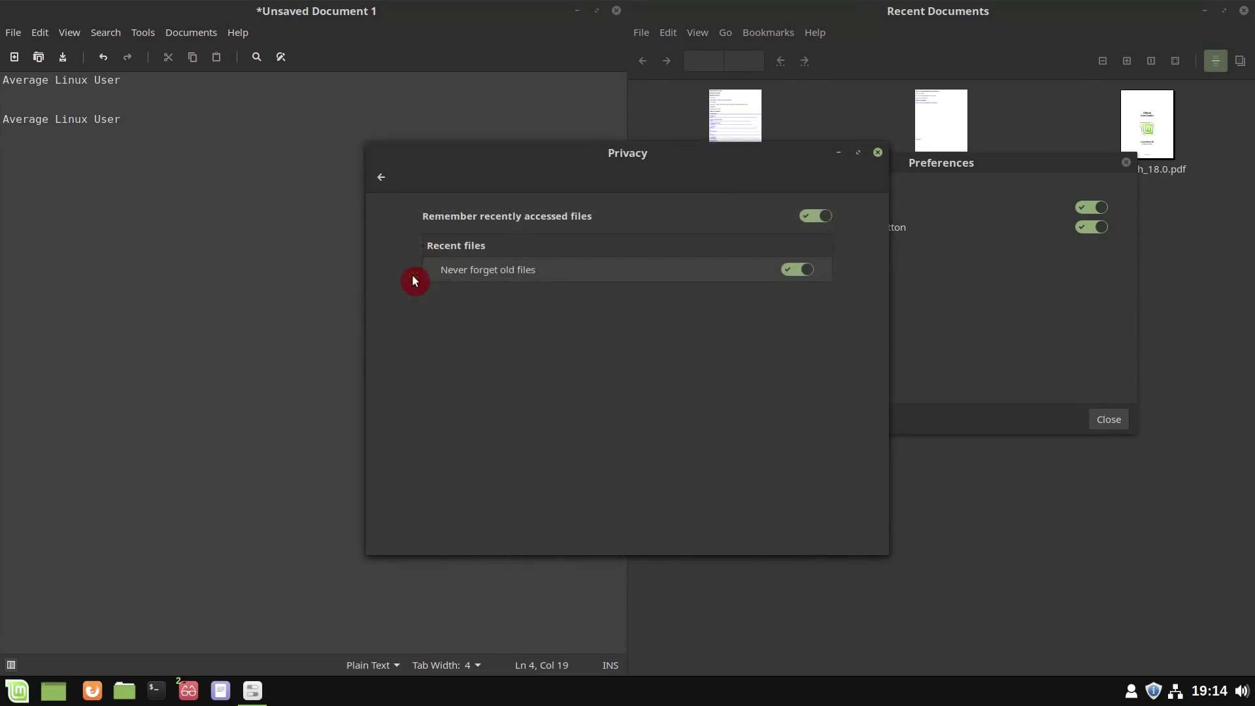
left_click(877, 153)
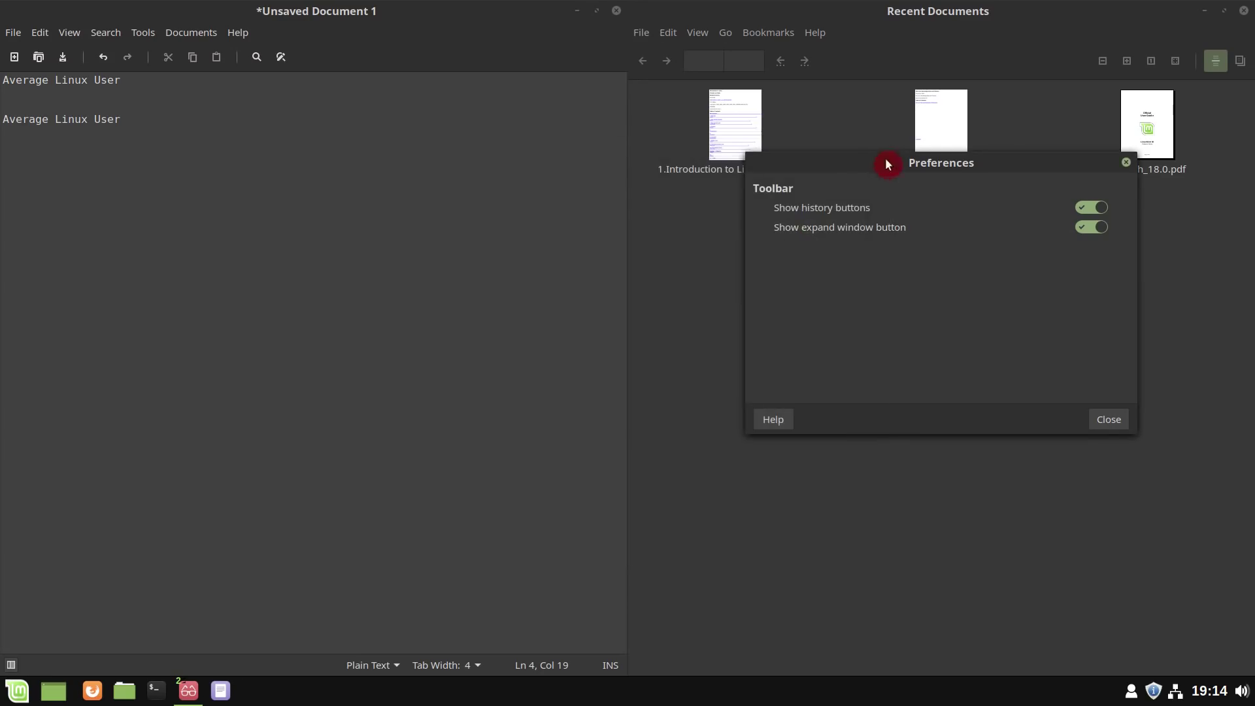
- Close the reader preferences and open english_18.0.pdf from Recent Documents
left_click(1110, 420)
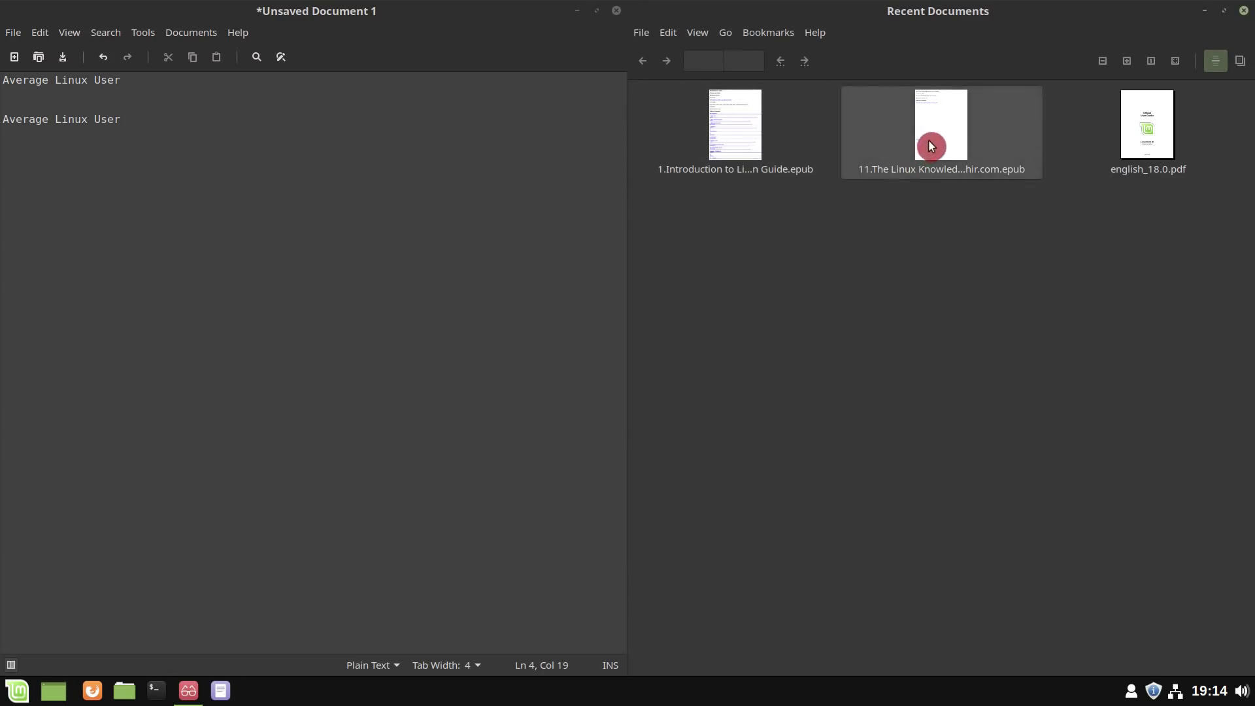
left_click(1142, 141)
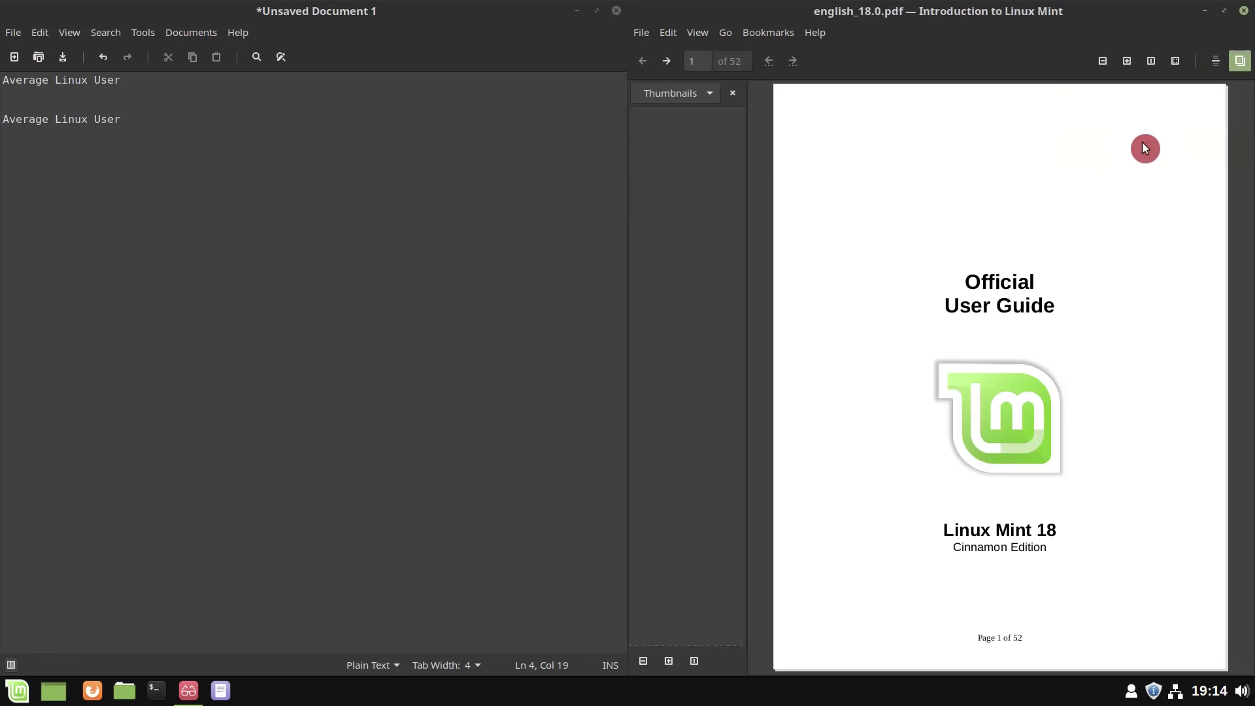
scroll(675, 501, "down", 15)
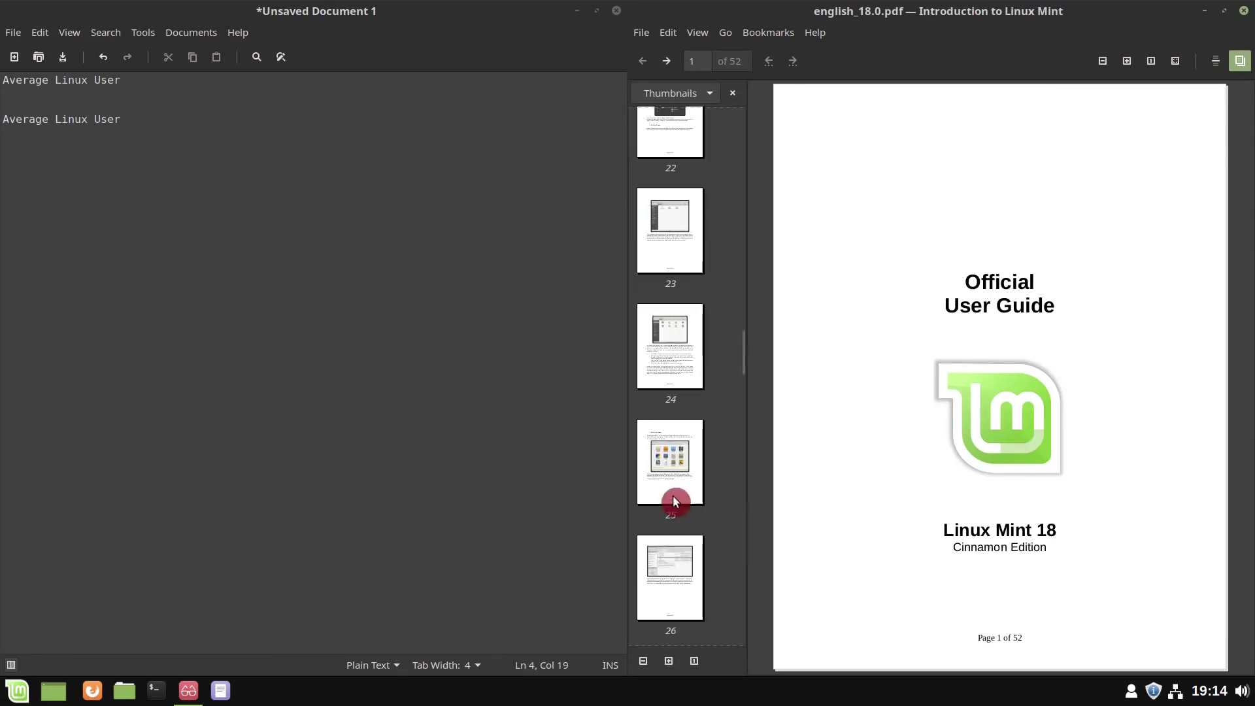
- Enlarge the page thumbnails four steps, shrink them twice, narrow the sidebar, then close Xreader
left_click(668, 665)
left_click(669, 664)
left_click(668, 664)
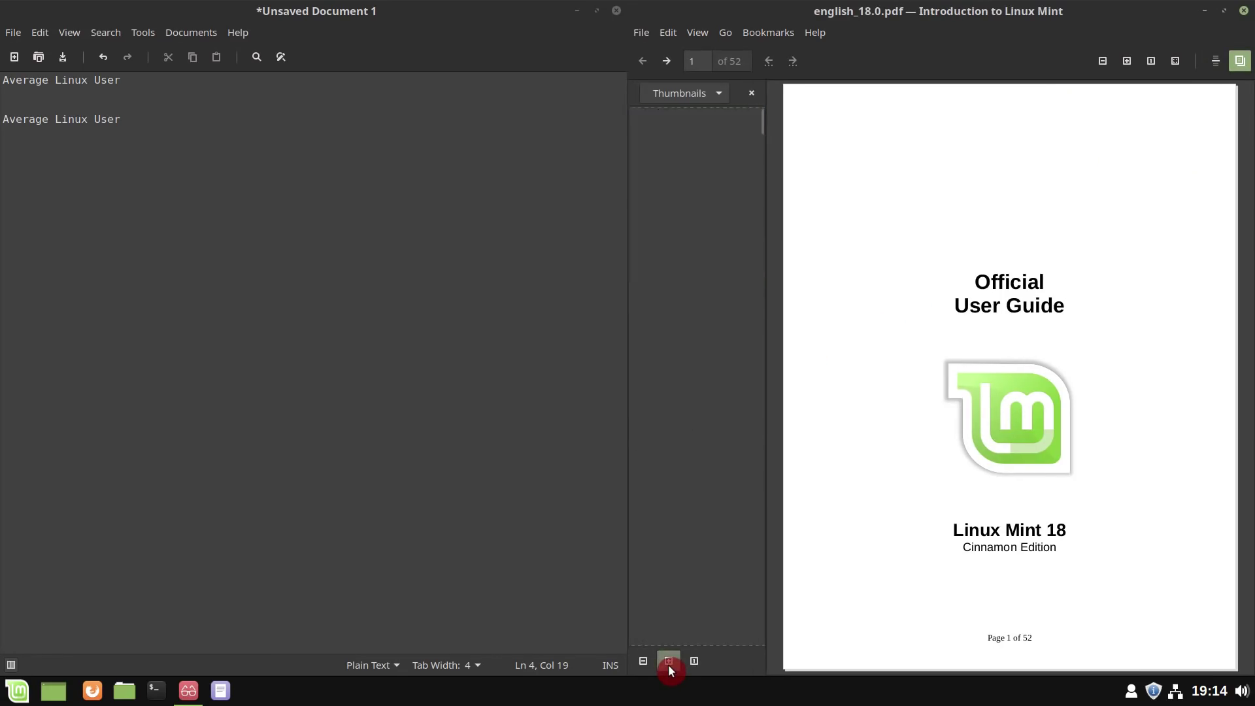
left_click(668, 665)
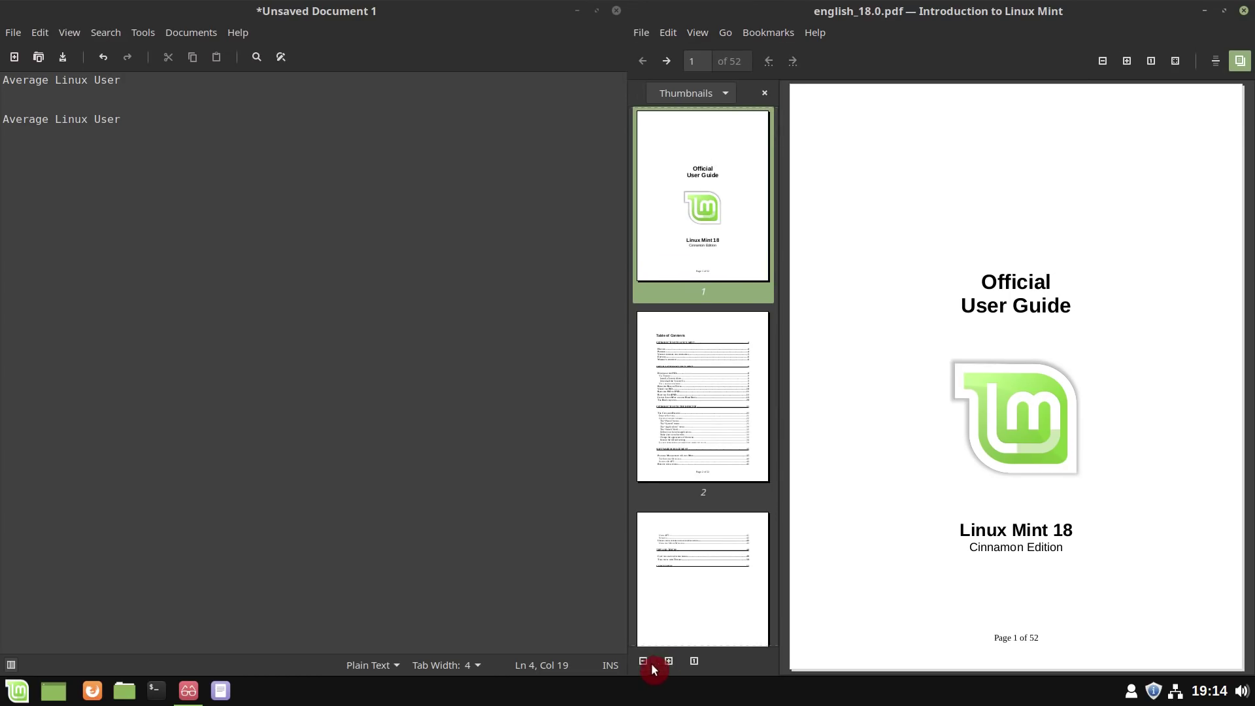
left_click(644, 661)
left_click(693, 661)
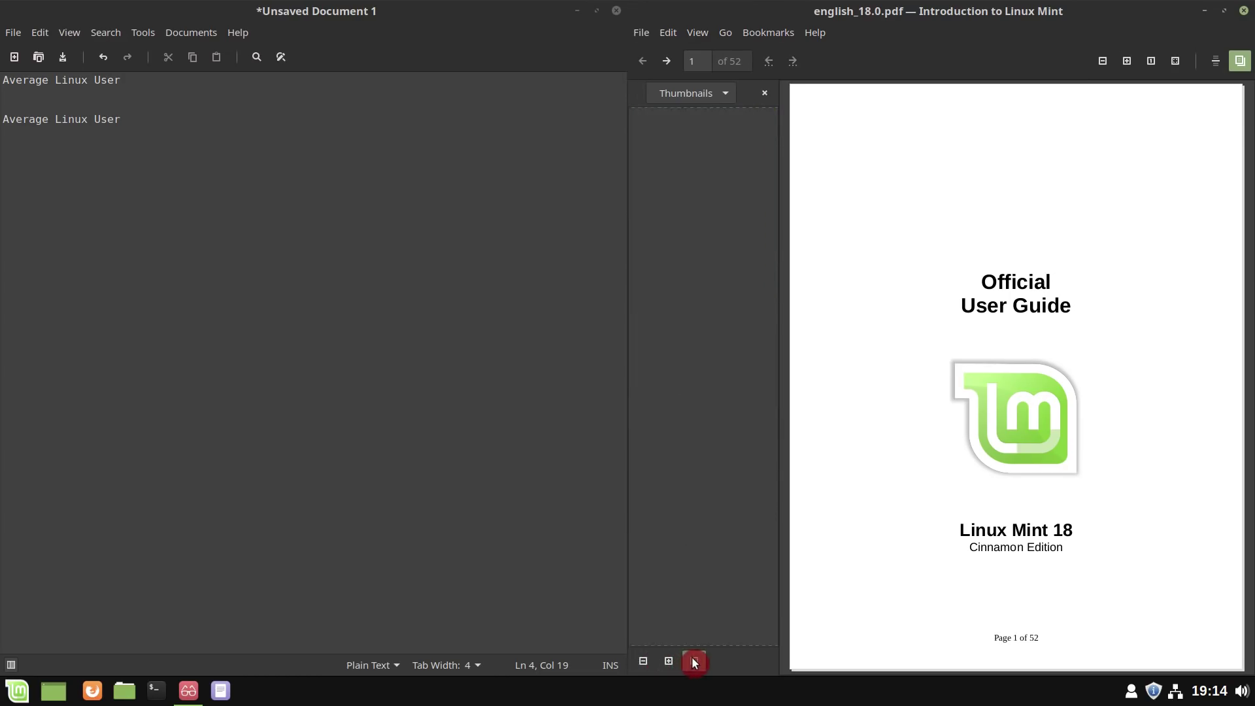
left_click_drag(780, 528, 723, 521)
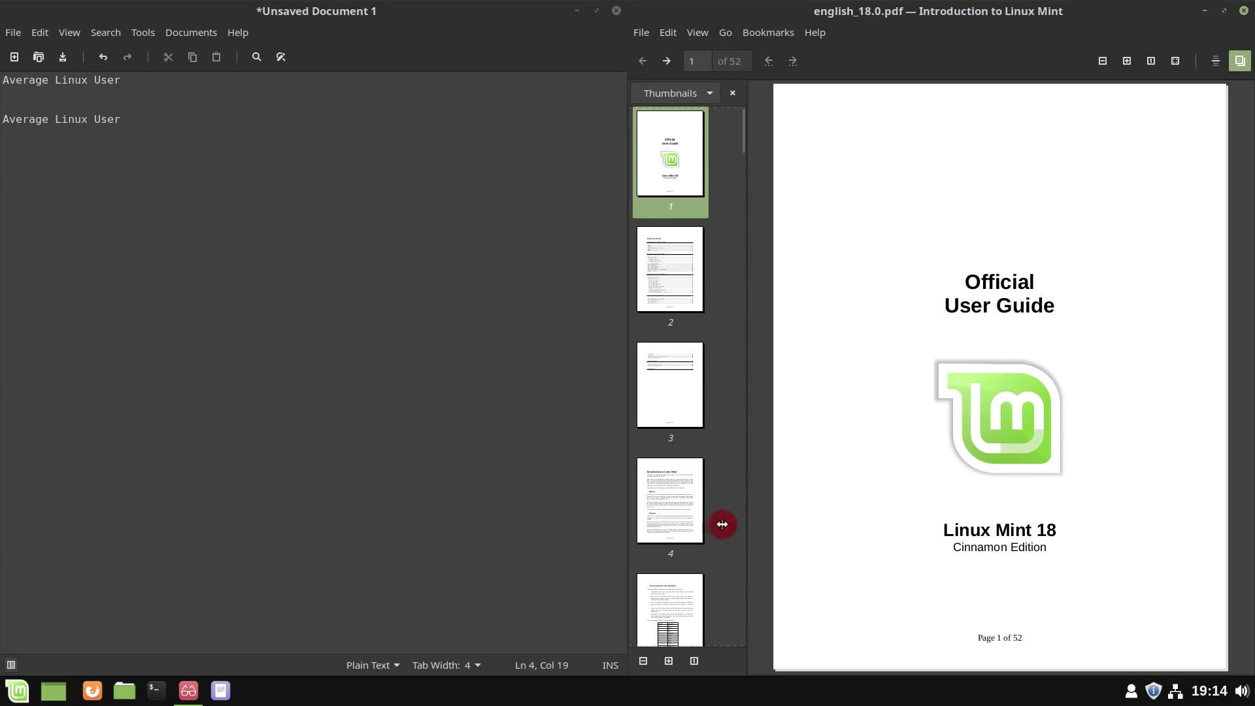
left_click(1236, 18)
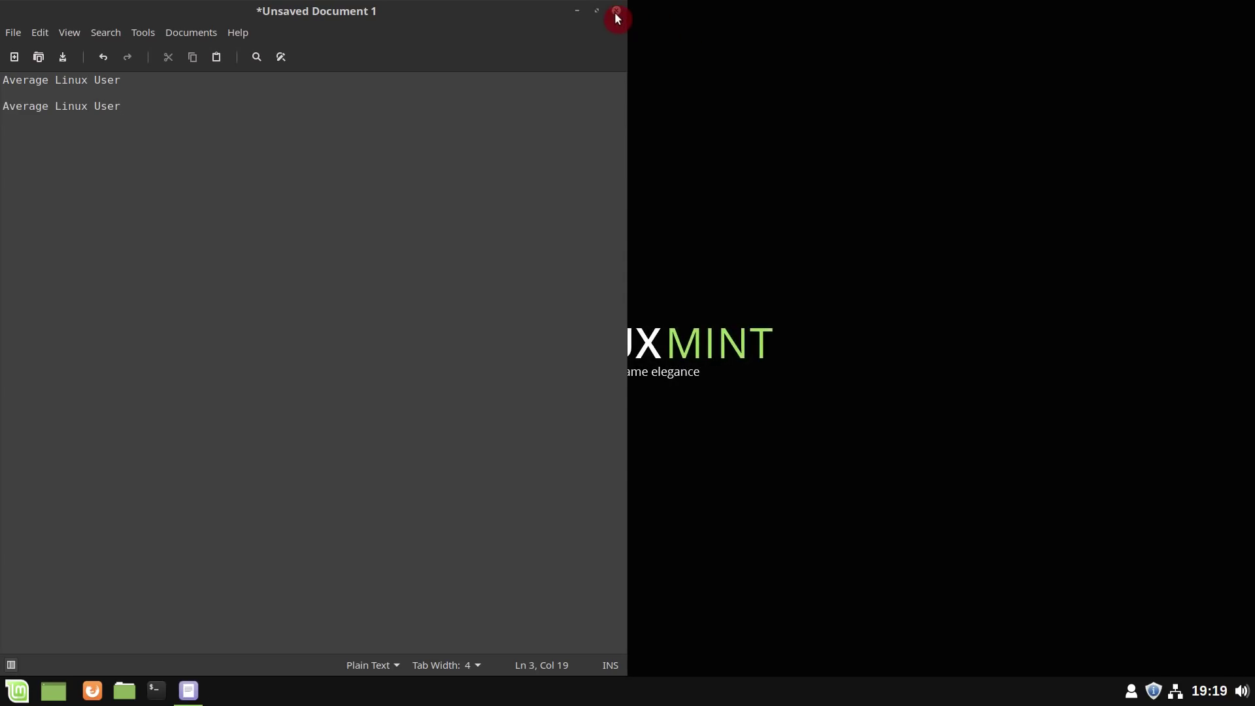
- Close xed without saving, show linuxmint.com/download_all.php's releases table in Firefox, then minimize Firefox
left_click(617, 15)
left_click(340, 398)
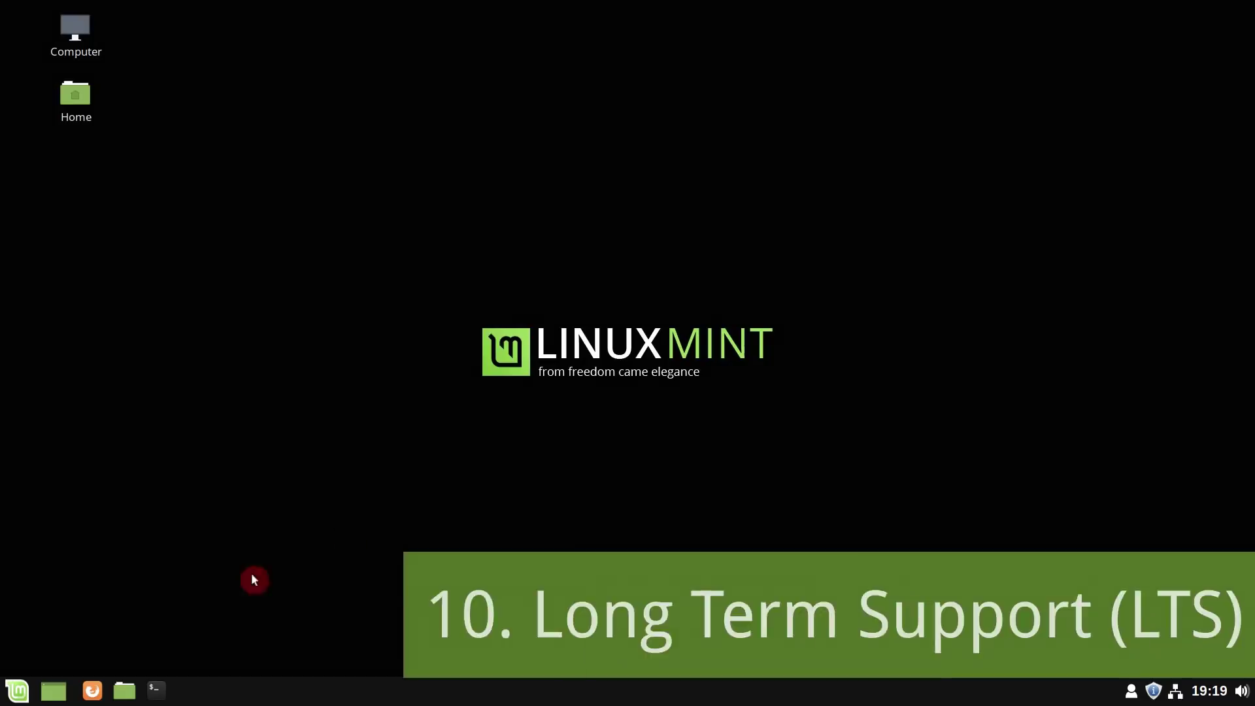
left_click(92, 690)
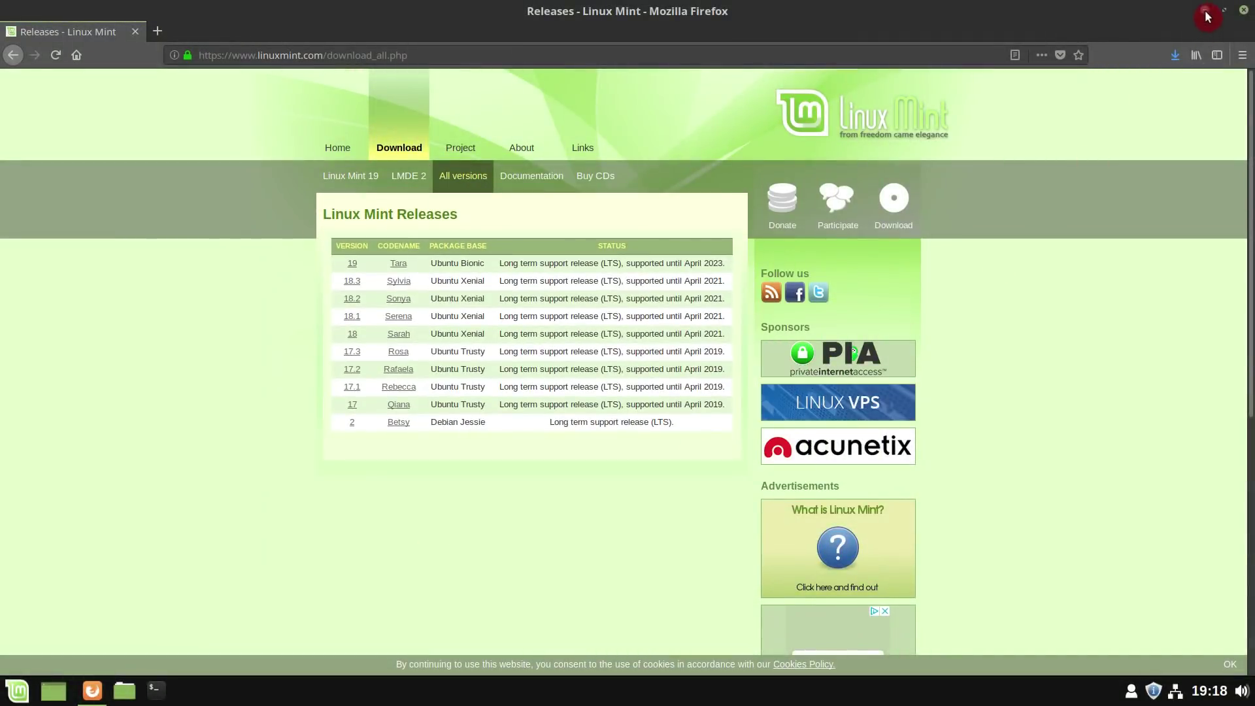
left_click(1206, 13)
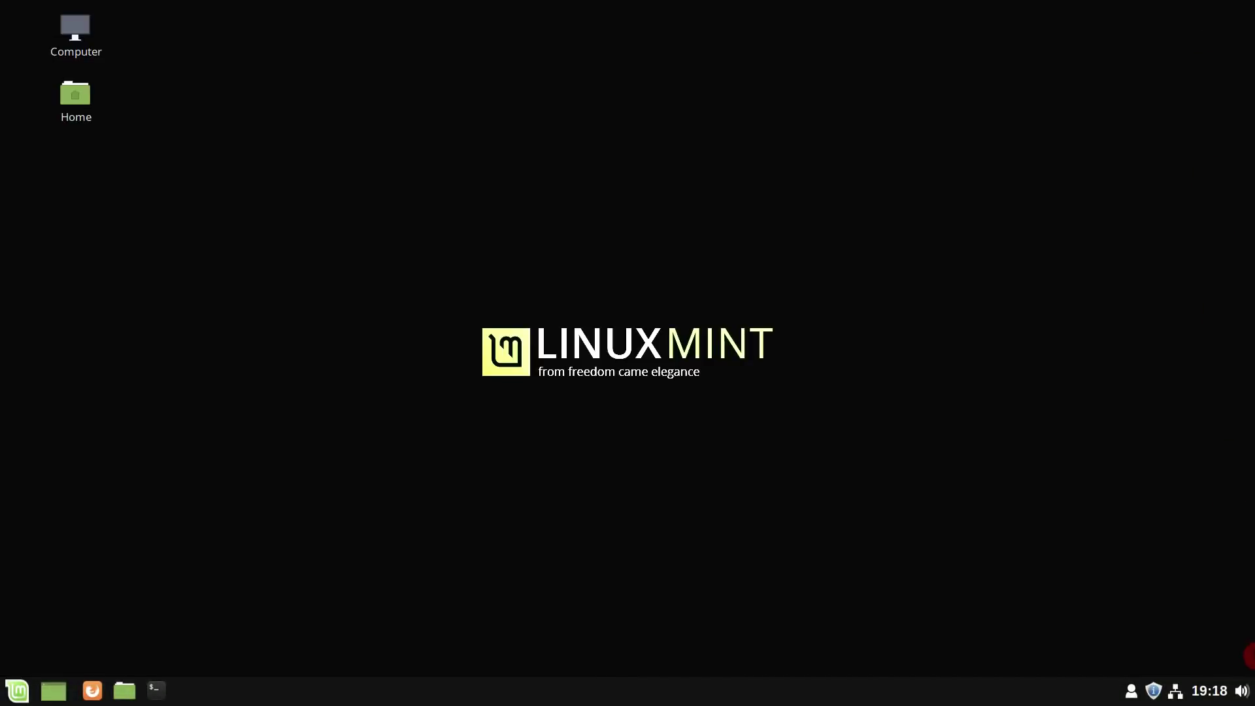